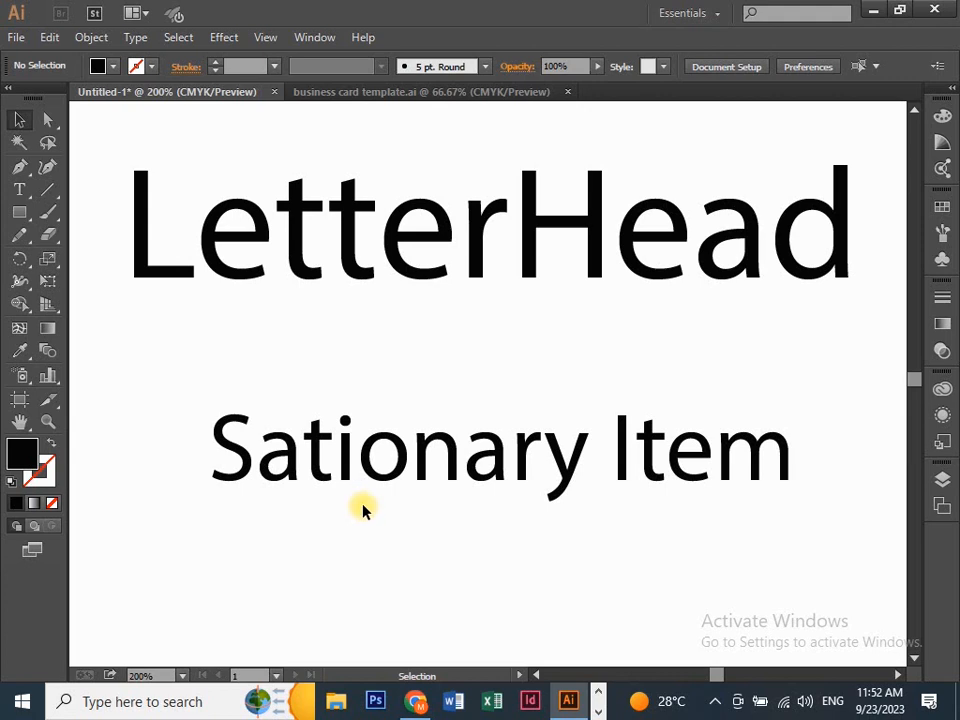
# Delete the "Sationary Item" text below the LetterHead title.
pyautogui.scroll(1, 335, 440)
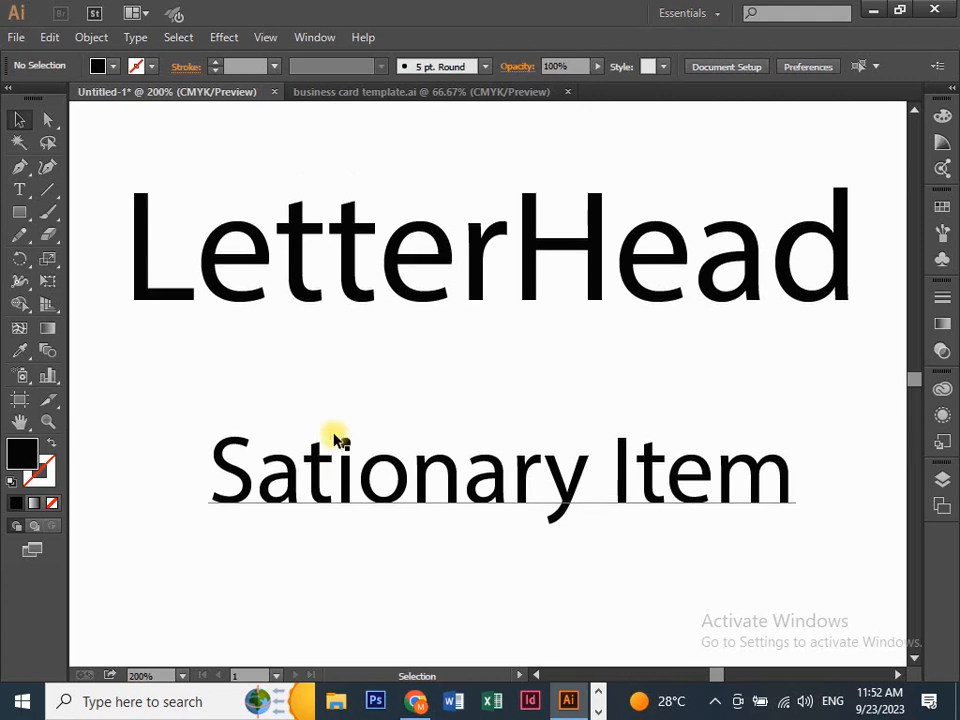
pyautogui.scroll(1, 319, 475)
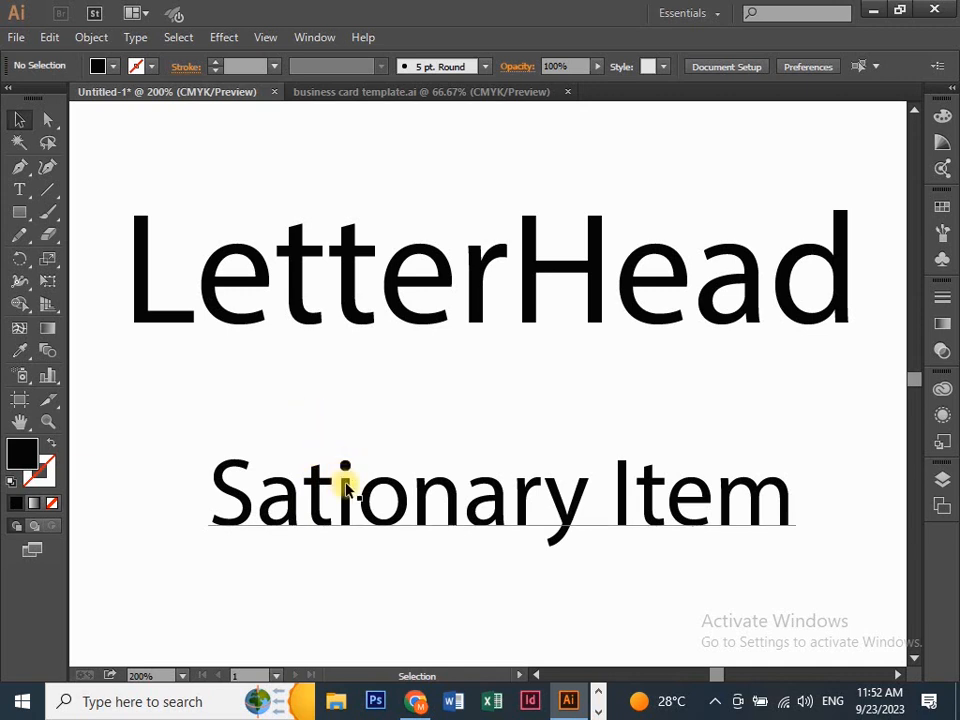
pyautogui.scroll(1, 373, 452)
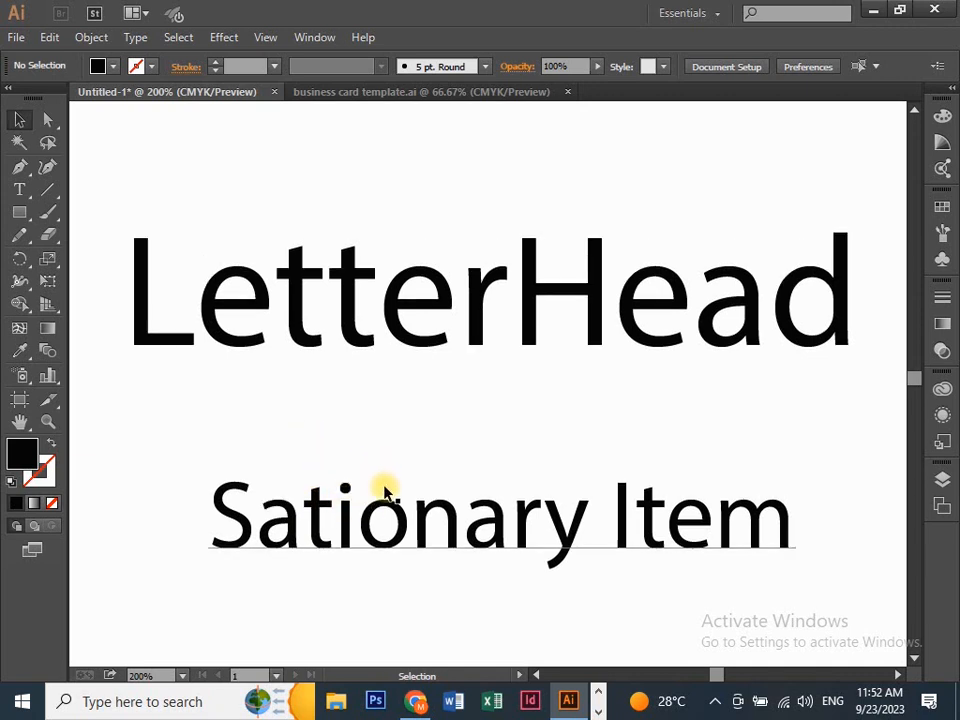
pyautogui.click(388, 512)
pyautogui.press('Delete')
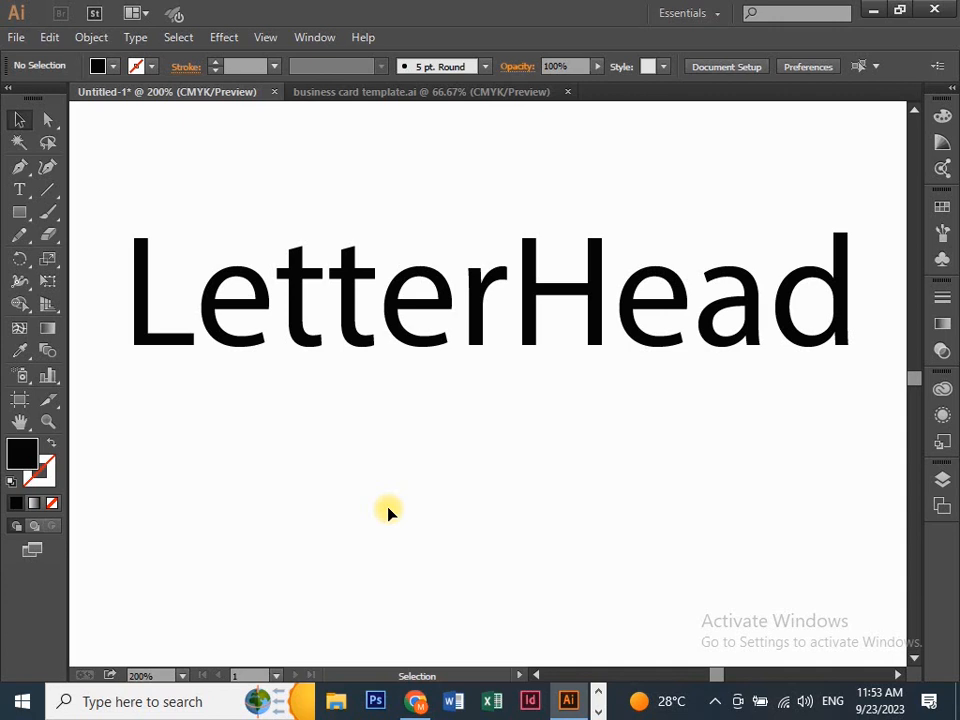
pyautogui.hotkey('ctrl', '-')
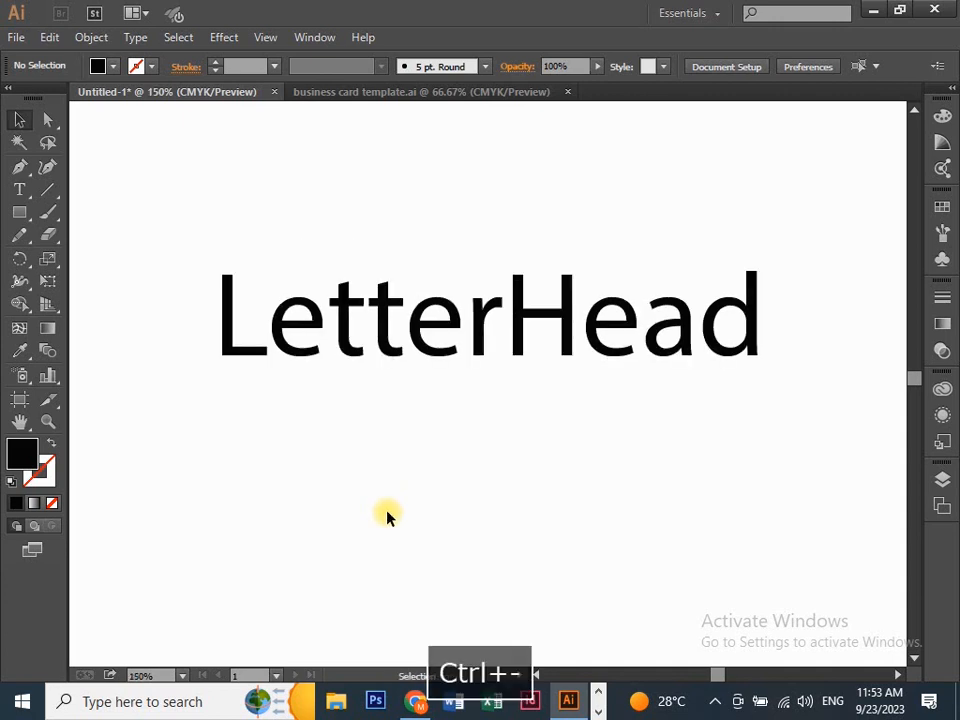
# Switch to Chrome and examine the orange MyCompany letterhead sample, including its logo header and contact footer.
pyautogui.click(416, 702)
pyautogui.click(440, 15)
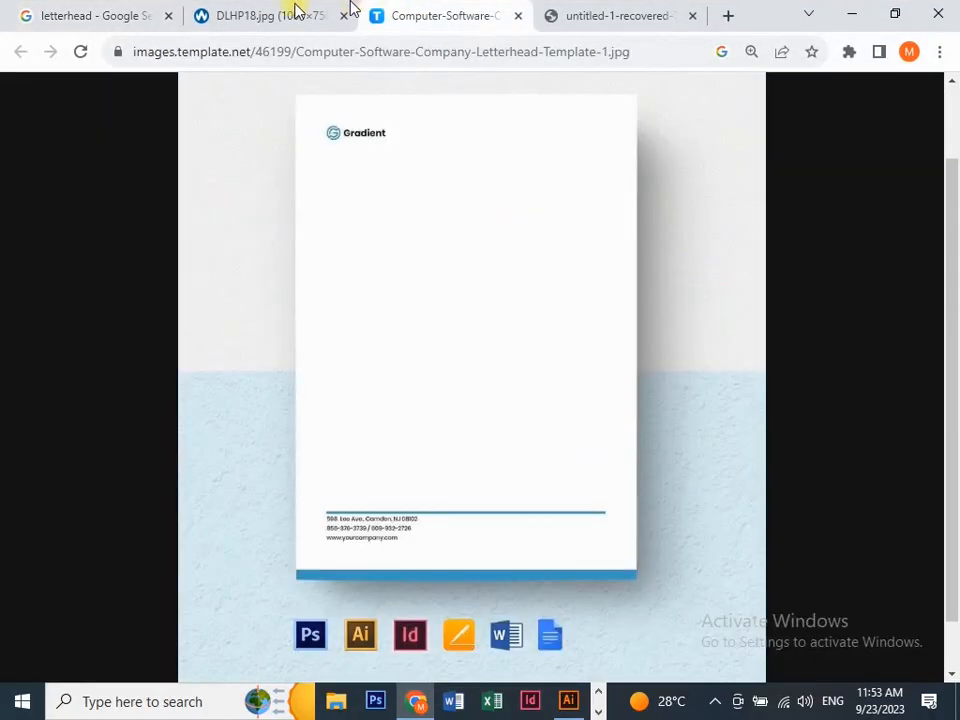
pyautogui.click(296, 12)
pyautogui.click(542, 274)
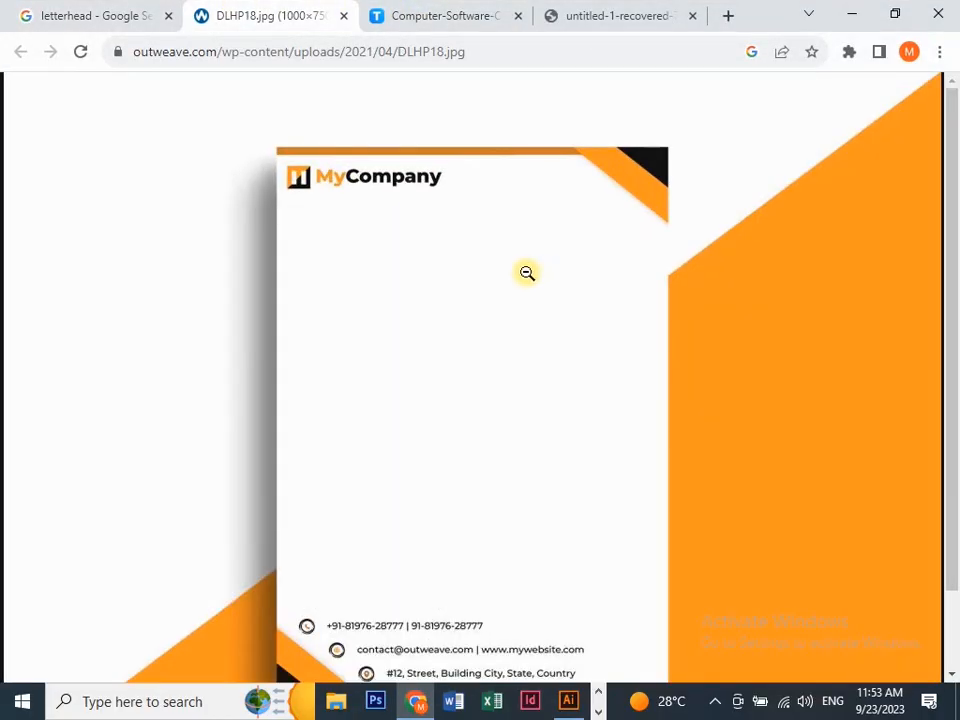
pyautogui.hotkey('ctrl', '=')
pyautogui.hotkey('ctrl', '=')
pyautogui.scroll(-2, 721, 456)
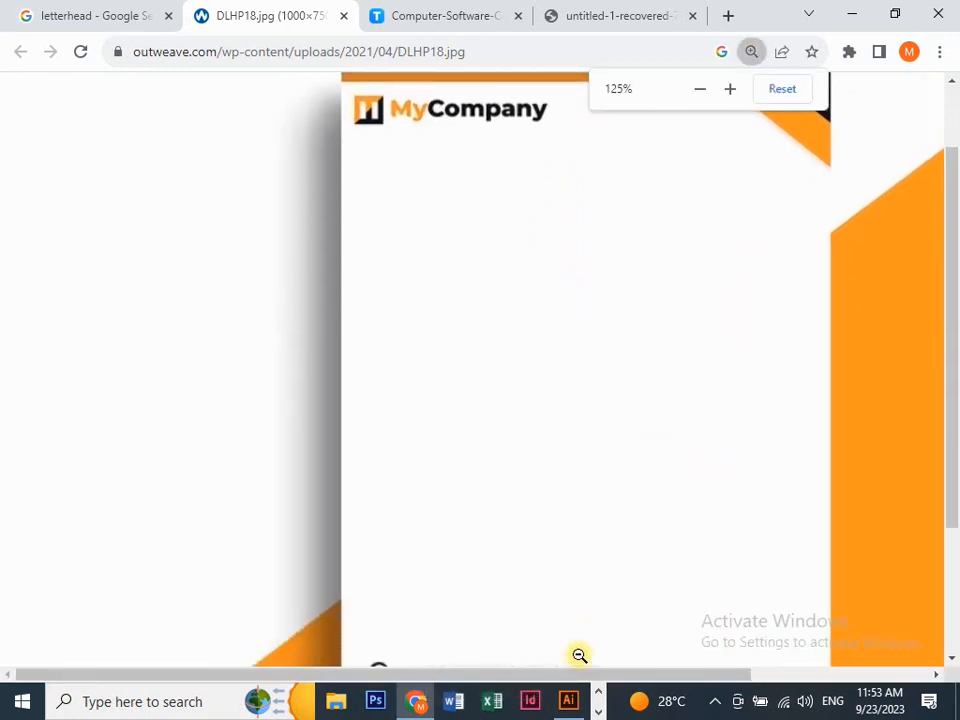
pyautogui.moveTo(577, 680); pyautogui.dragTo(645, 680)
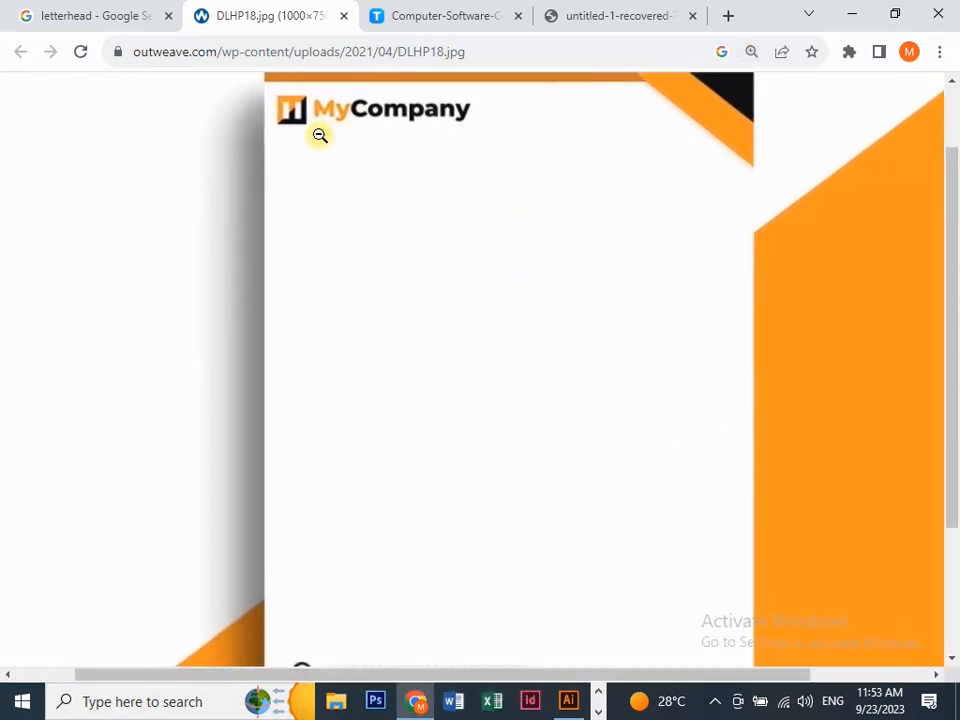
pyautogui.scroll(-2, 375, 133)
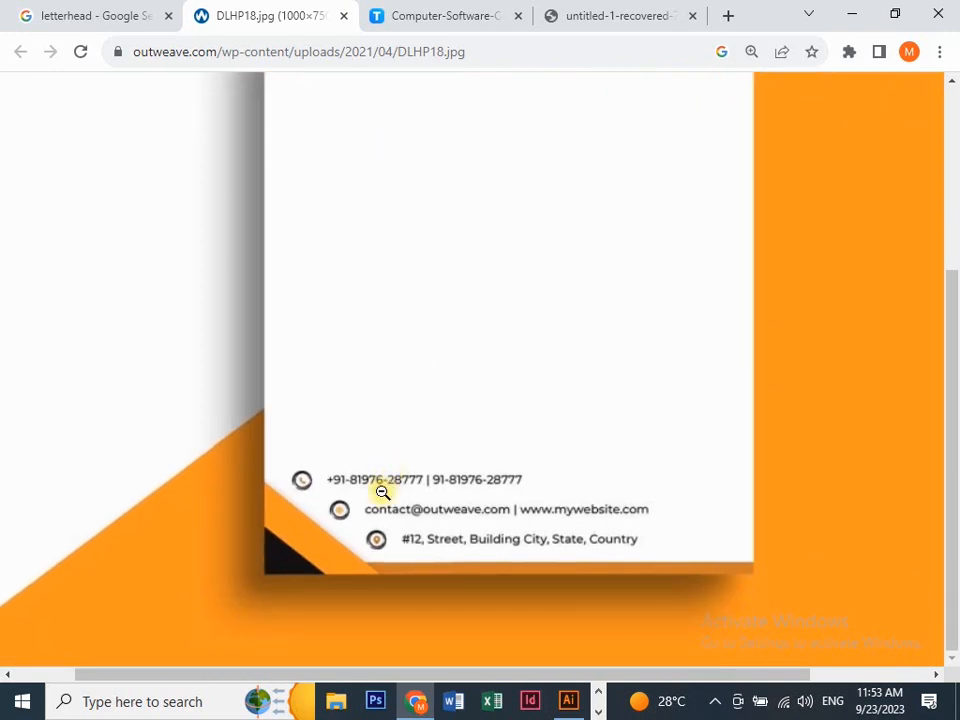
pyautogui.scroll(2, 417, 457)
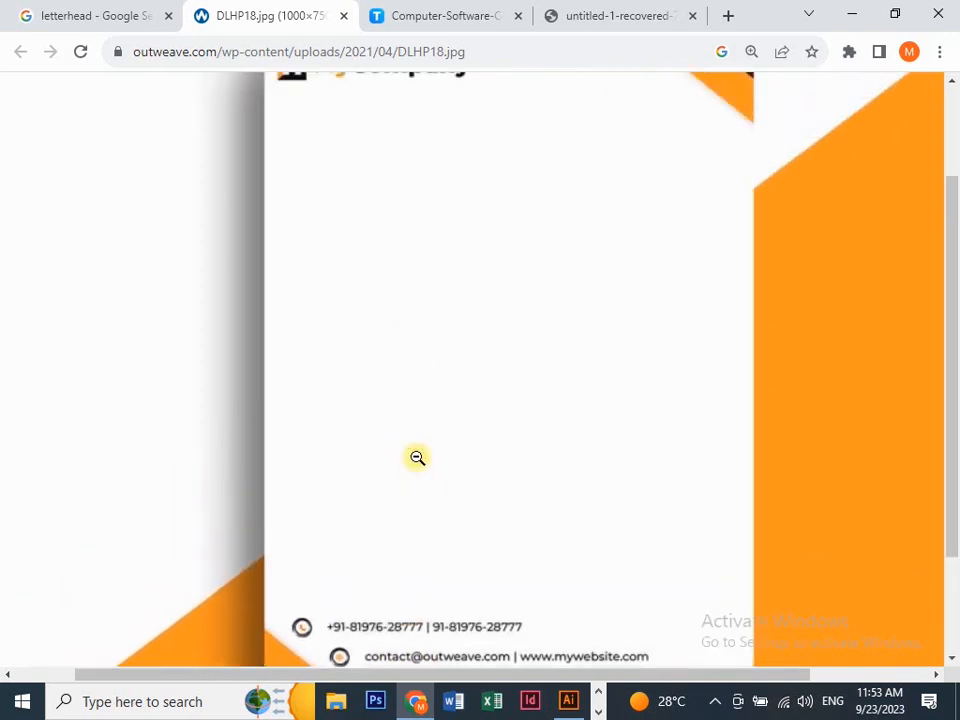
pyautogui.click(417, 457)
# Examine the Gradient letterhead sample from its header logo down to its blue footer line and contact details.
pyautogui.click(435, 16)
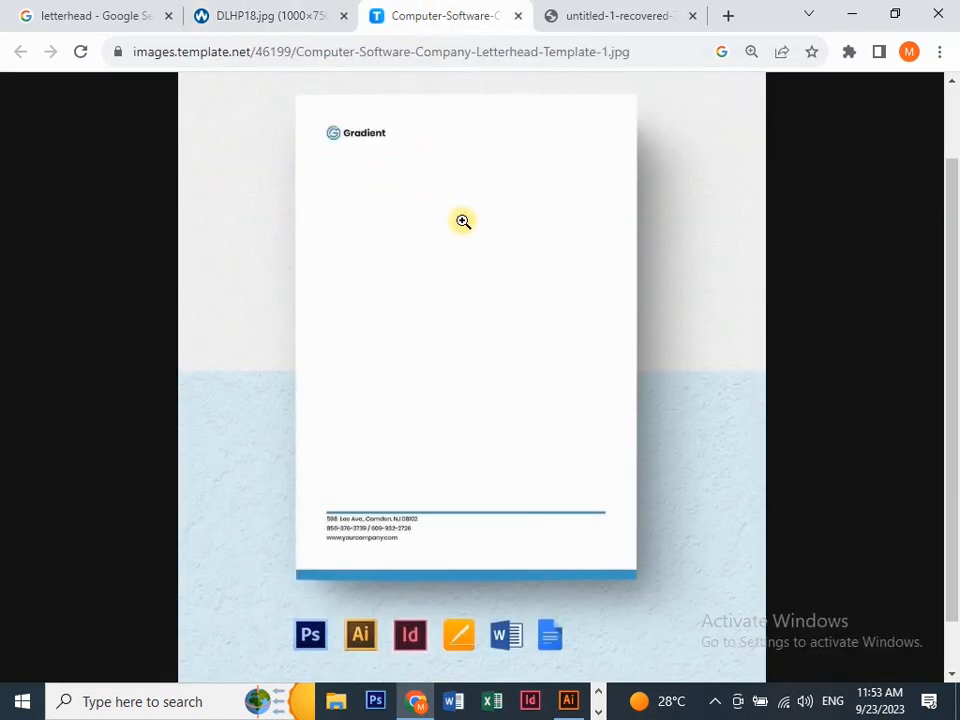
pyautogui.click(463, 221)
pyautogui.scroll(-2, 463, 221)
pyautogui.scroll(1, 354, 144)
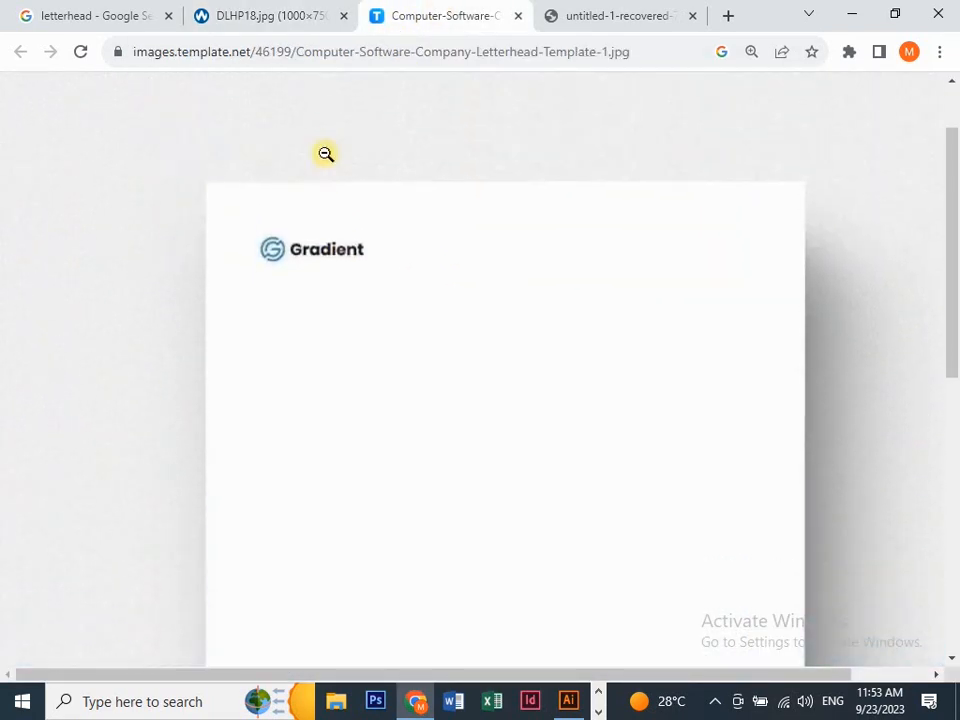
pyautogui.scroll(-5, 334, 270)
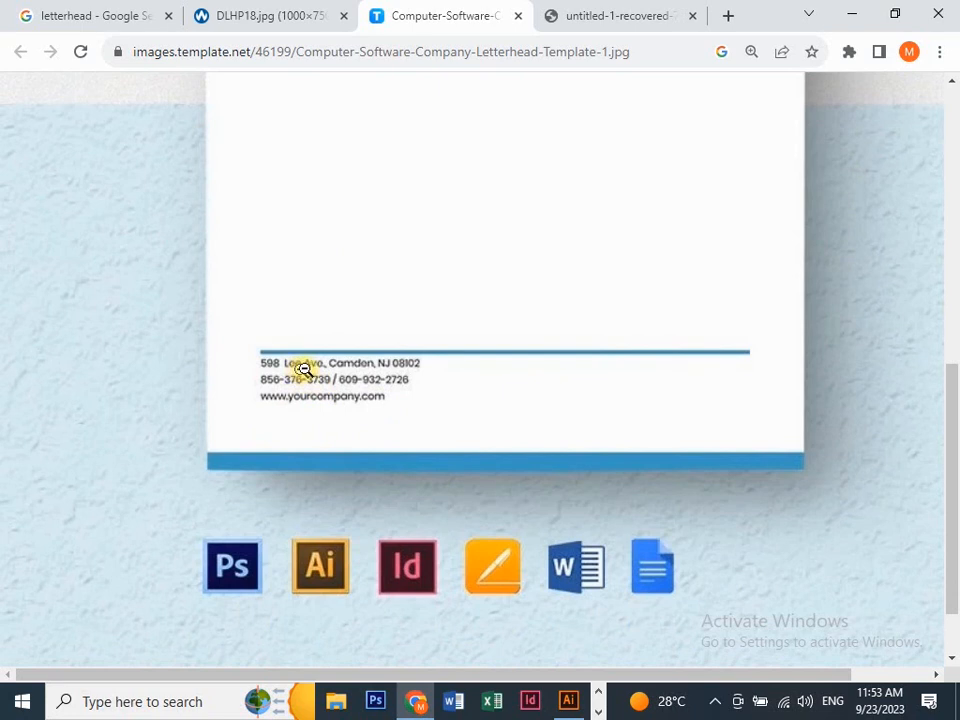
# Examine the DesignHub99 letterhead sample, including its wave header, letter body, signature and contact footer.
pyautogui.click(587, 14)
pyautogui.click(438, 371)
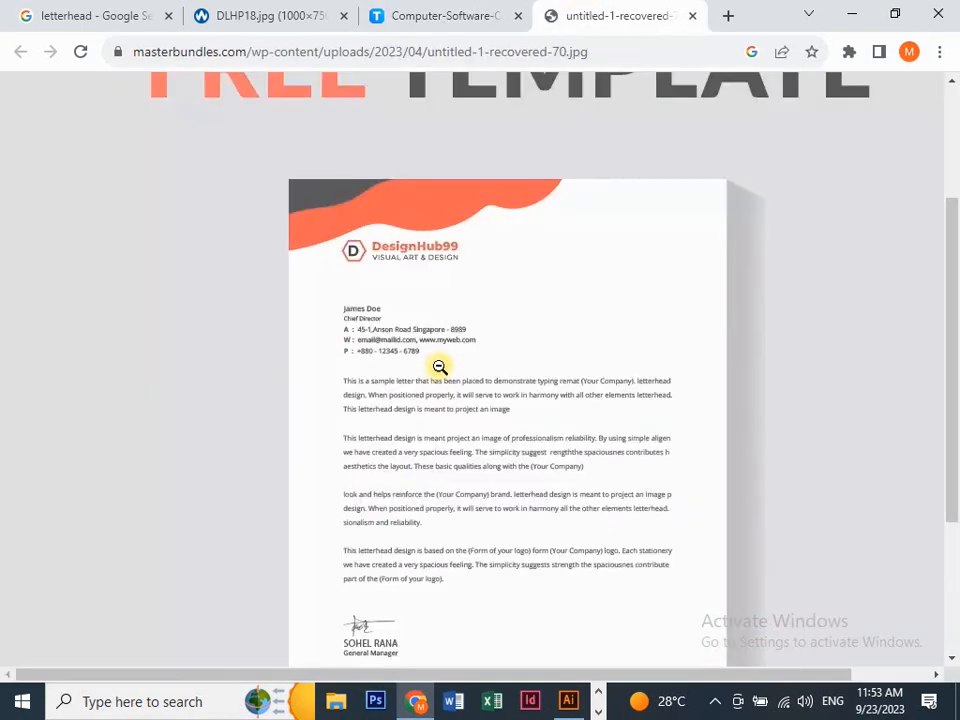
pyautogui.hotkey('ctrl', '=')
pyautogui.hotkey('ctrl', '=')
pyautogui.hotkey('ctrl', '=')
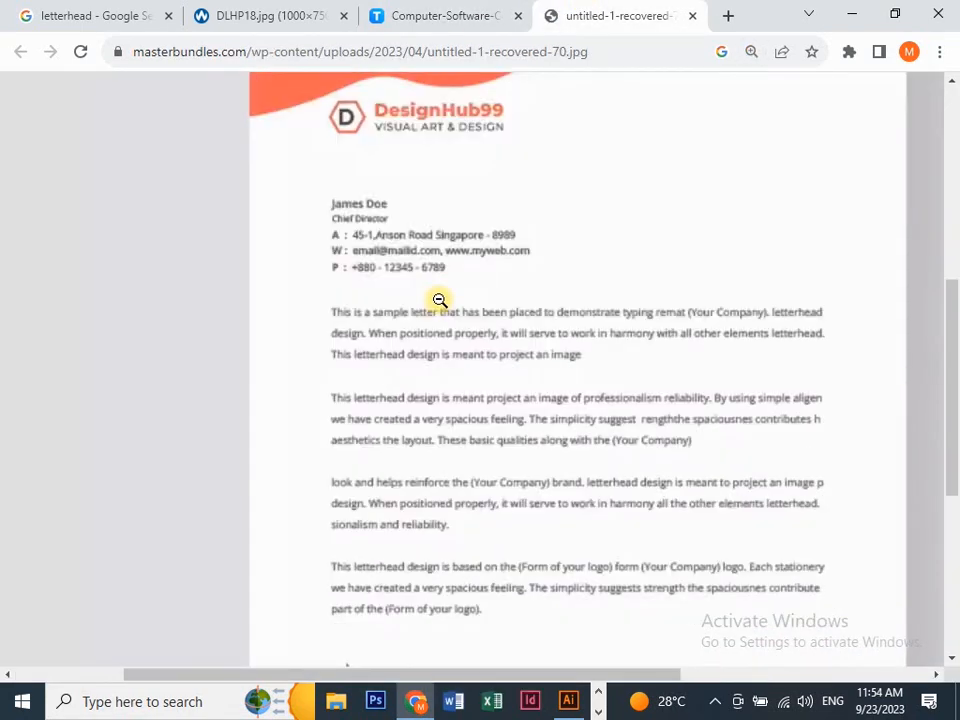
pyautogui.scroll(-5, 439, 300)
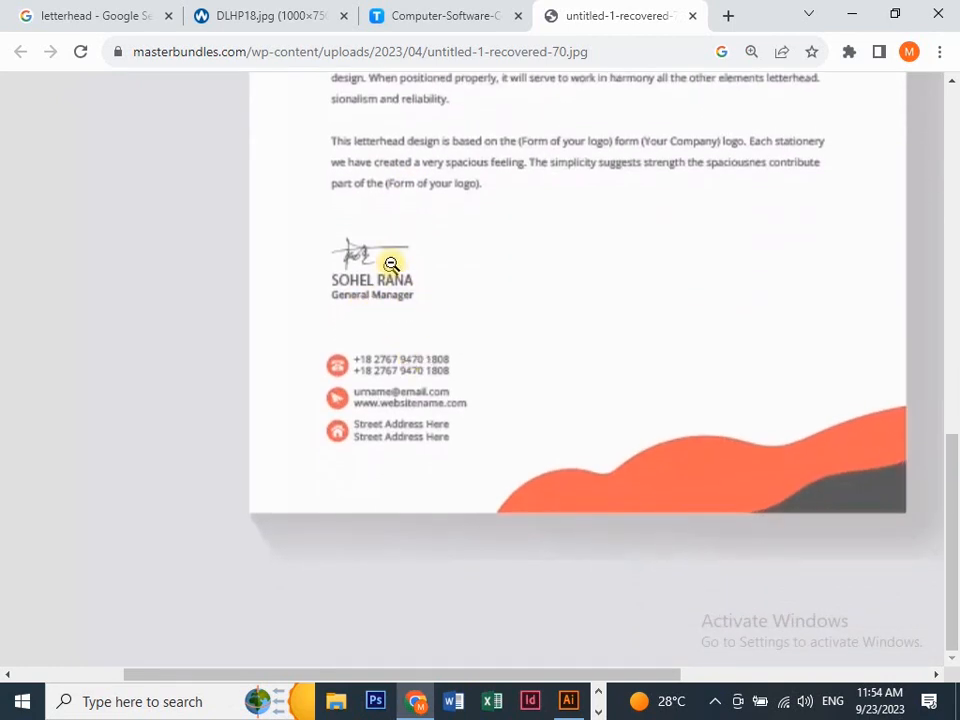
pyautogui.scroll(3, 407, 281)
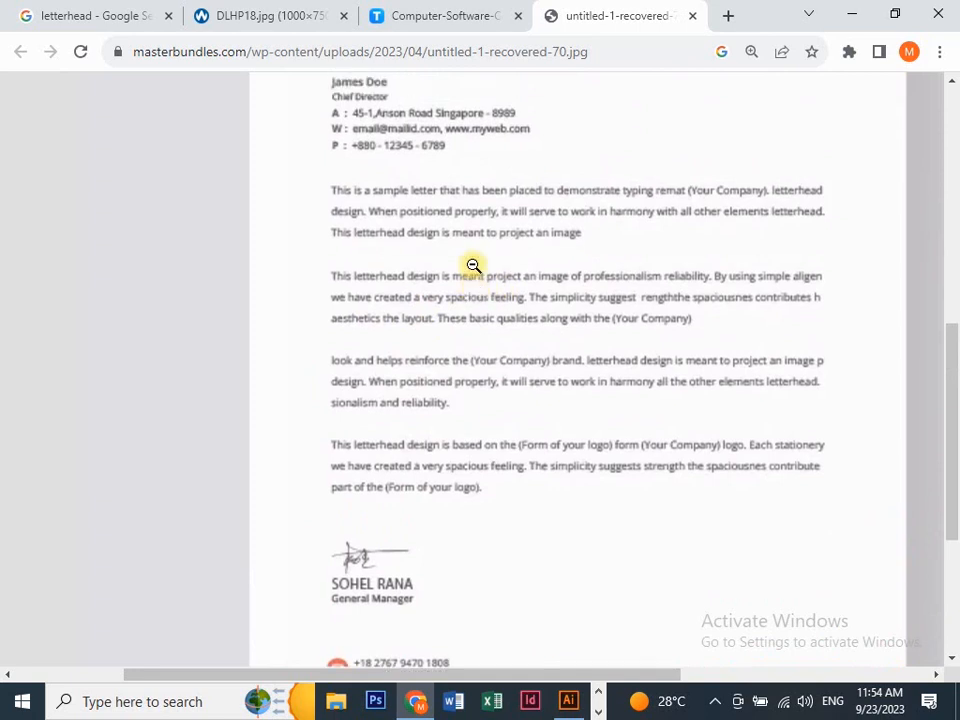
pyautogui.scroll(1, 473, 265)
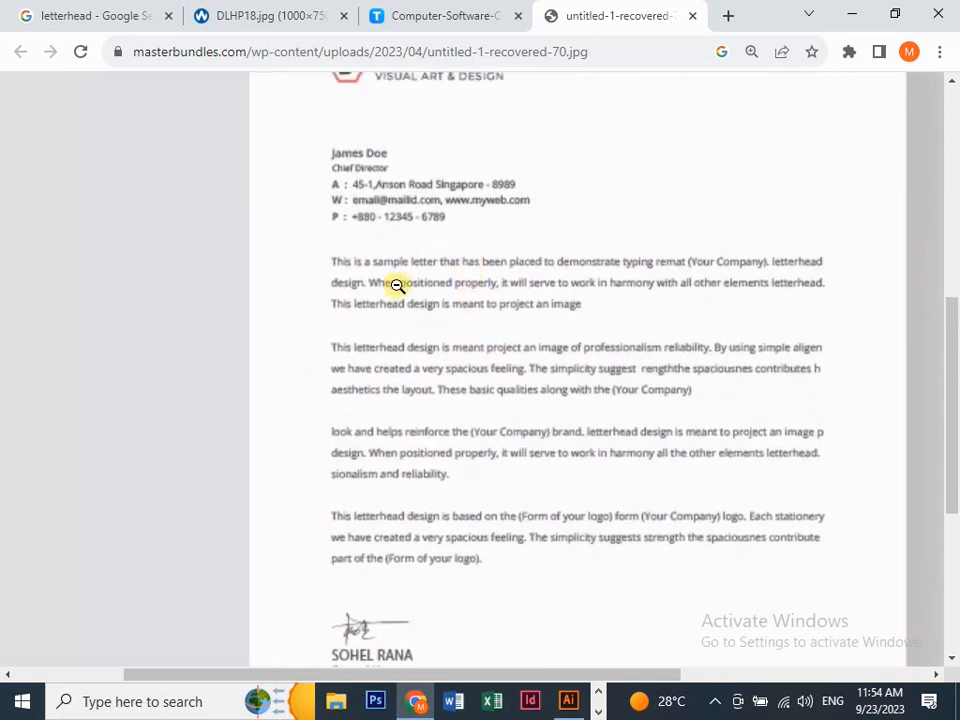
pyautogui.scroll(3, 397, 286)
# Return to the Gradient letterhead sample and review its overall layout again.
pyautogui.click(394, 15)
pyautogui.scroll(-2, 397, 250)
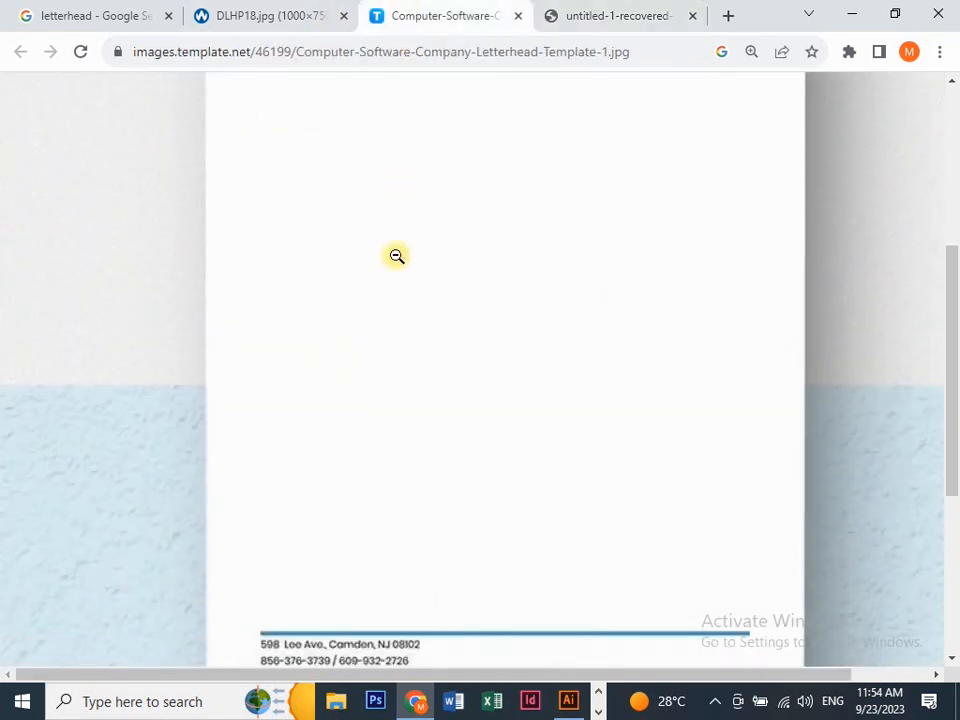
pyautogui.scroll(2, 396, 256)
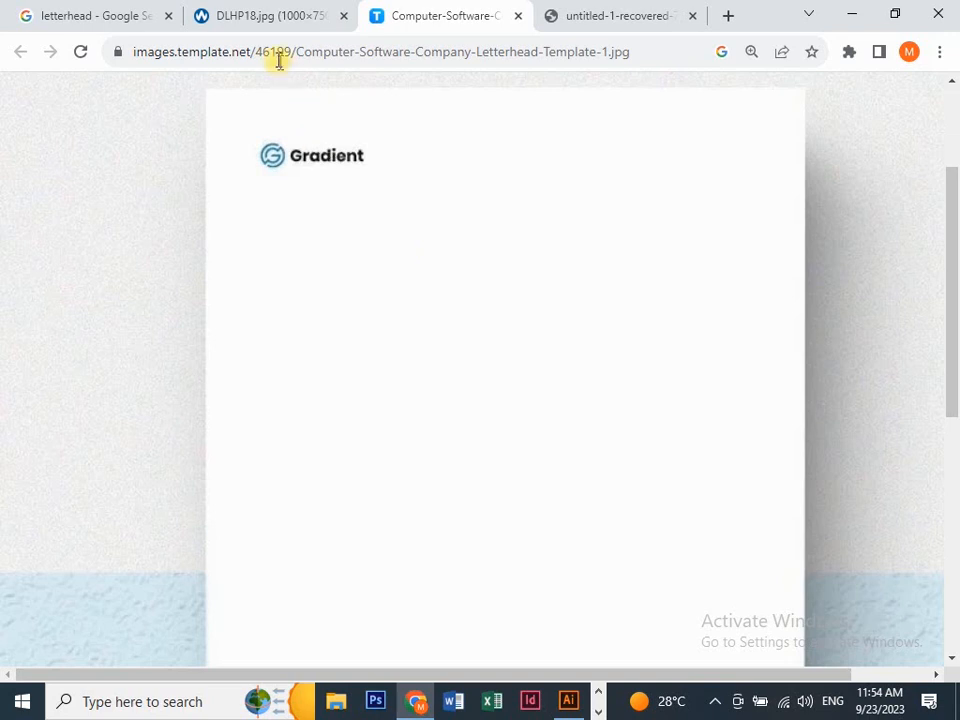
# Switch back to Illustrator and view the business card artwork beside the artboard with the LetterHead title.
pyautogui.hotkey('alt', 'Tab')
pyautogui.press('space')
pyautogui.moveTo(774, 373); pyautogui.dragTo(510, 412)
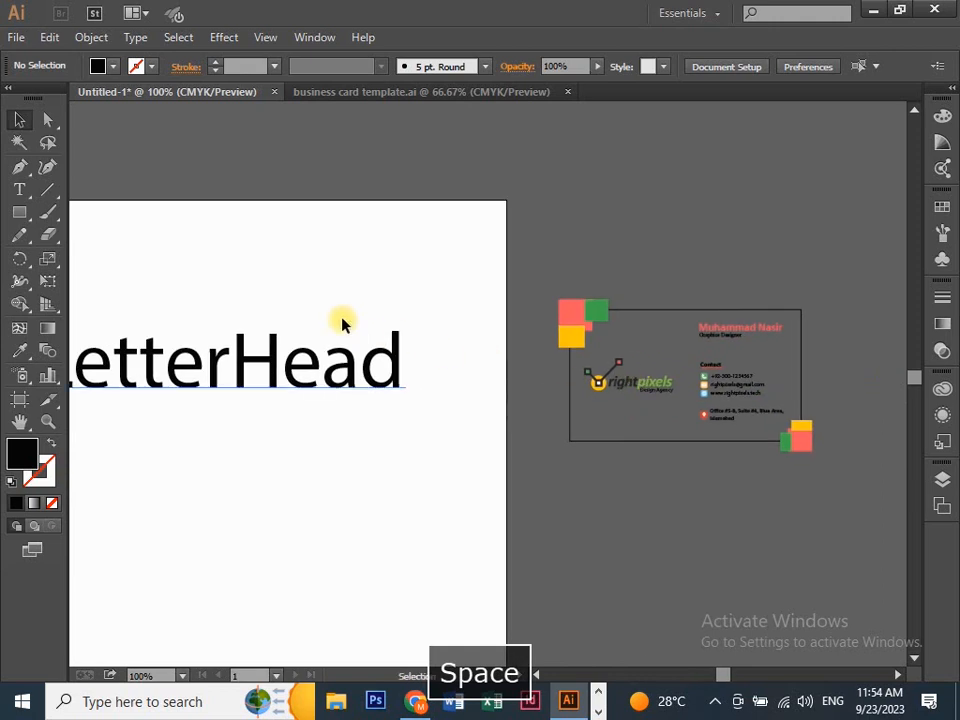
pyautogui.moveTo(383, 460); pyautogui.dragTo(489, 444)
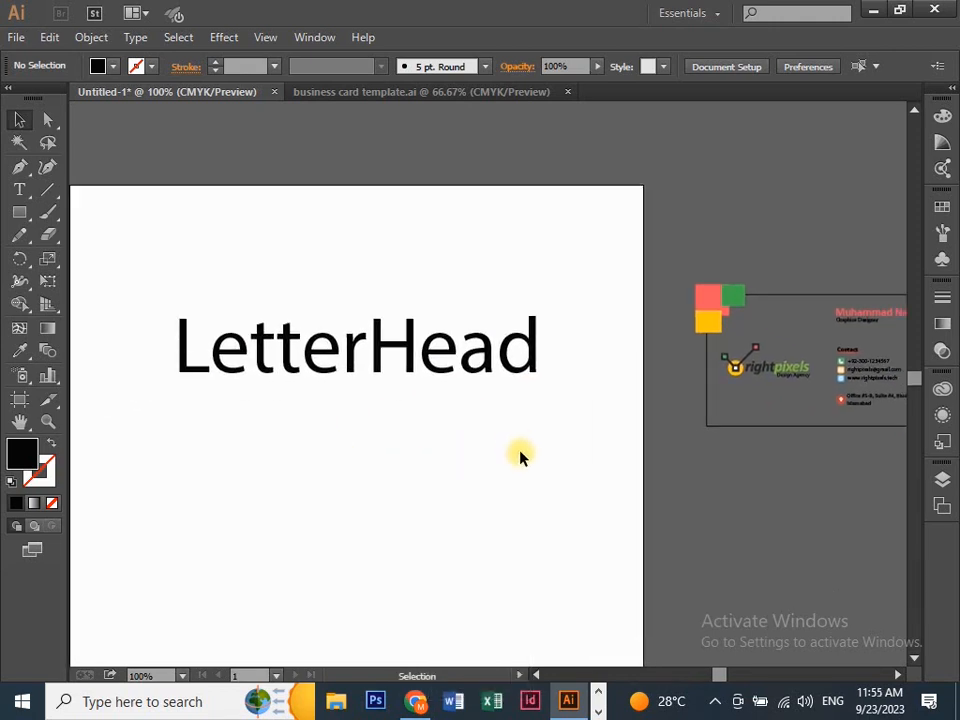
pyautogui.hotkey('ctrl', '=')
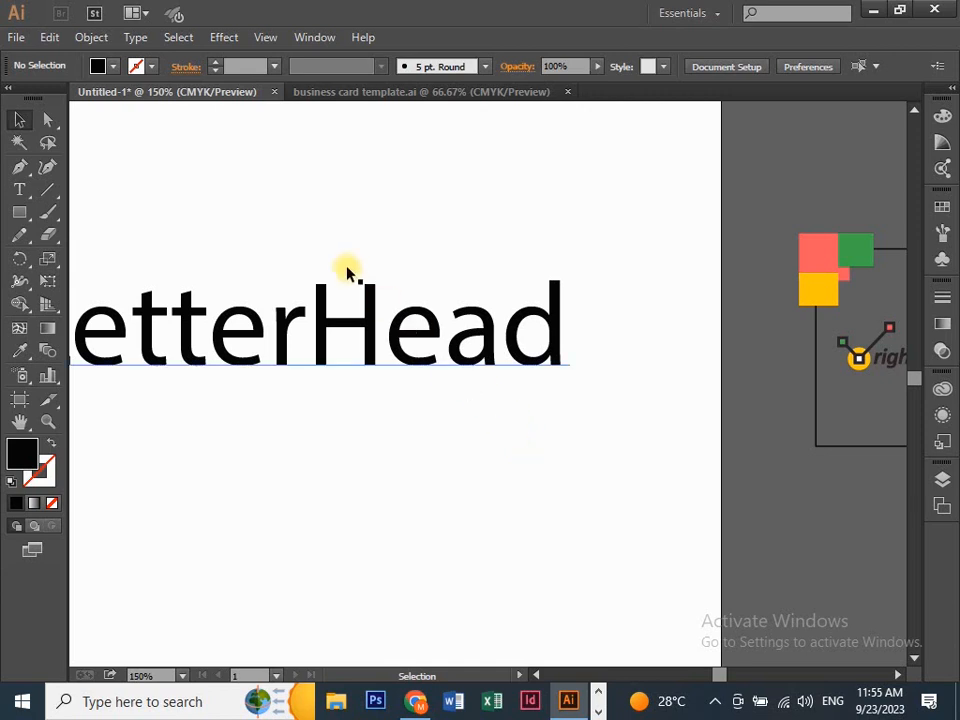
pyautogui.press('space')
pyautogui.moveTo(319, 227); pyautogui.dragTo(478, 311)
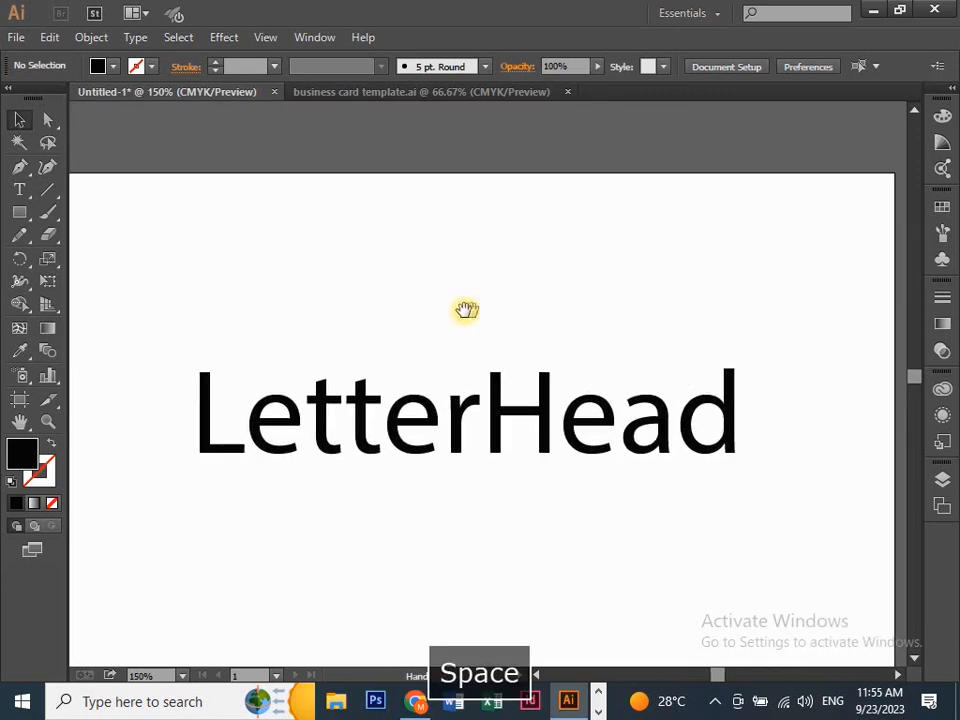
# Start a new document at Letter size and set its units to inches.
pyautogui.click(10, 38)
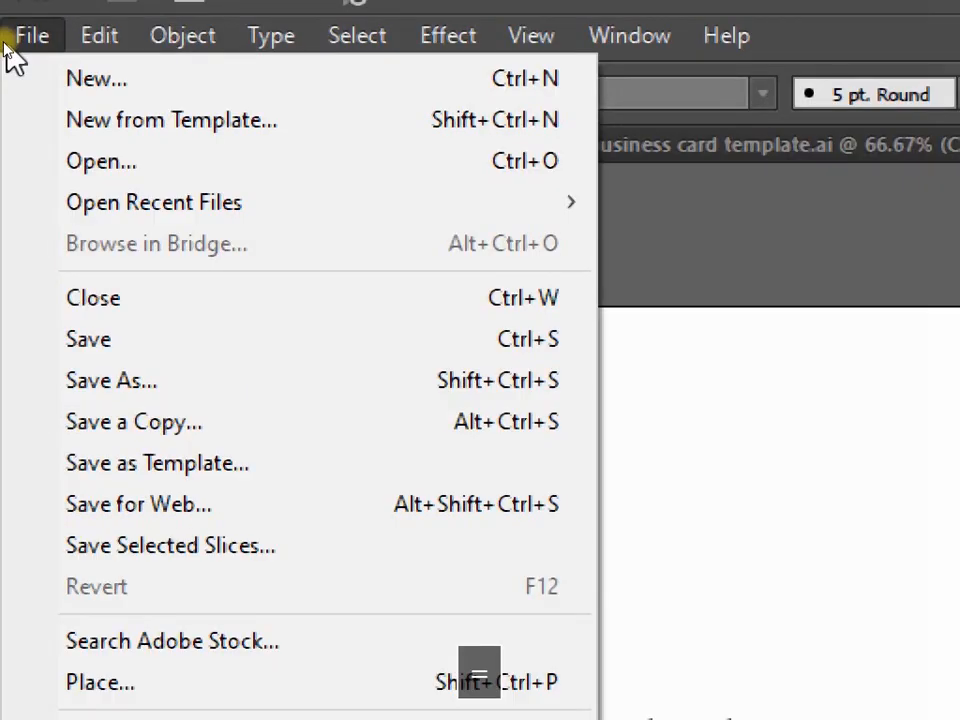
pyautogui.click(40, 76)
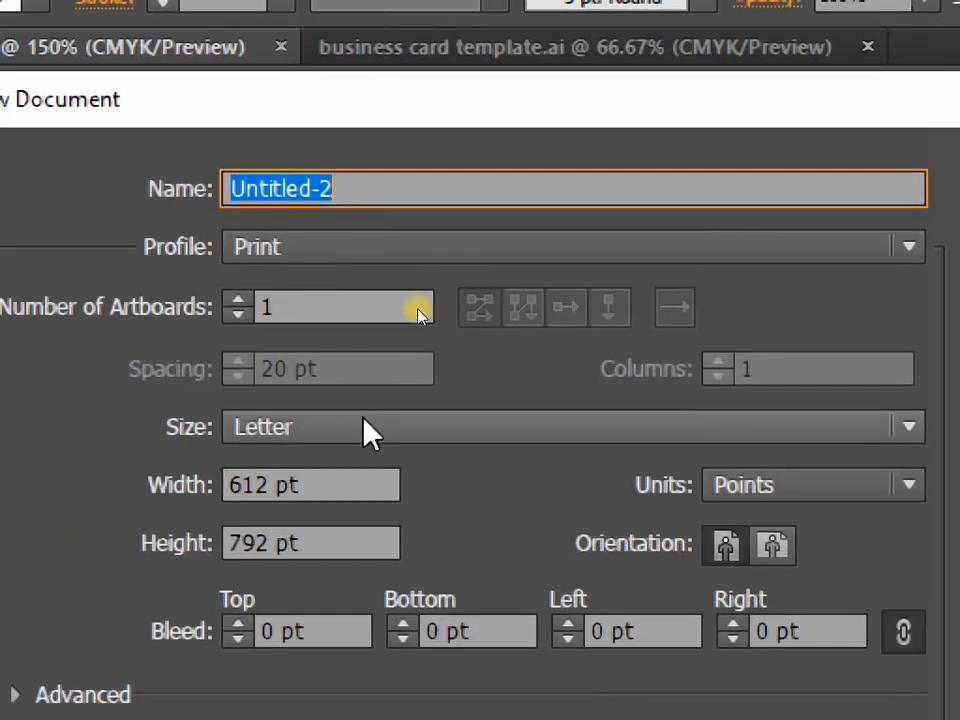
pyautogui.click(789, 490)
pyautogui.click(765, 567)
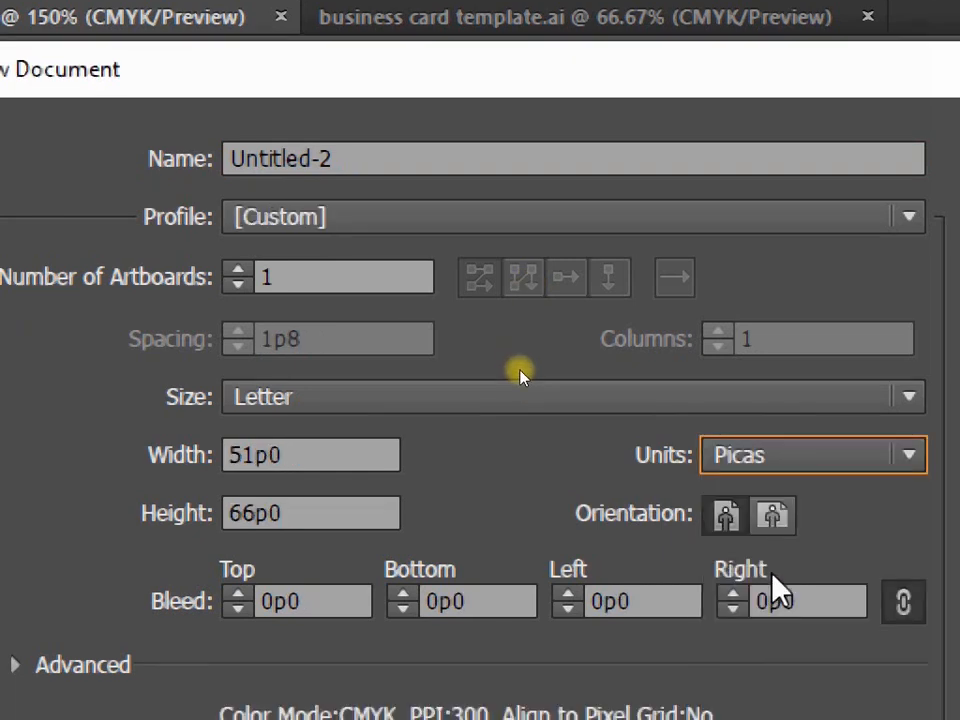
pyautogui.click(787, 490)
pyautogui.click(775, 580)
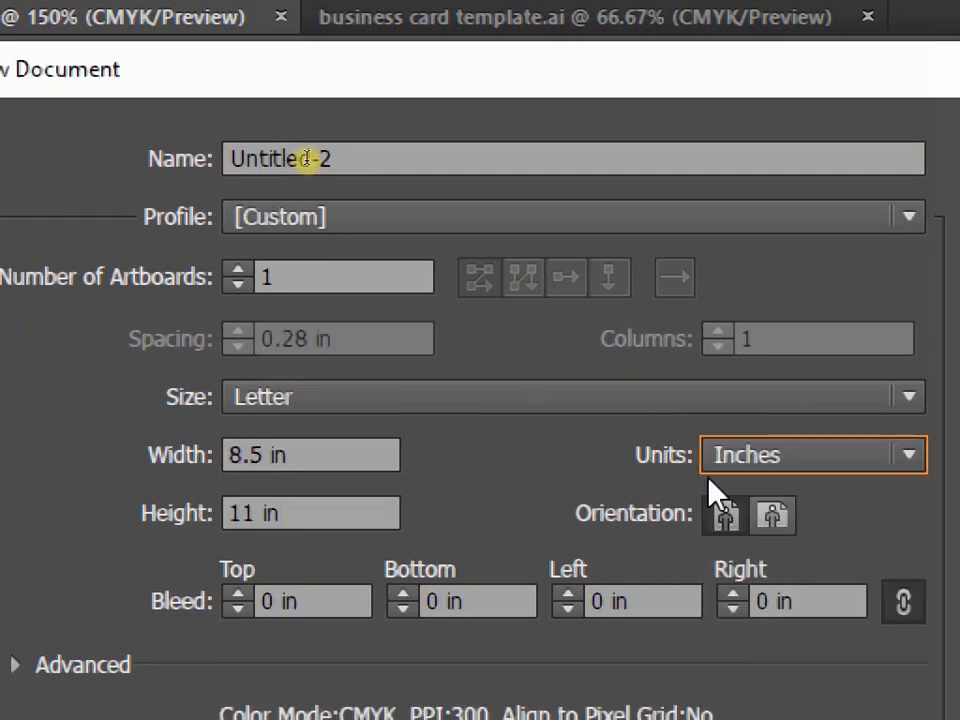
# Name the document "Letter head", set the bleed to 0.125 in on all sides, and create it.
pyautogui.click(225, 157)
pyautogui.write('Letter hea')
pyautogui.press('BackSpace')
pyautogui.write('ad')
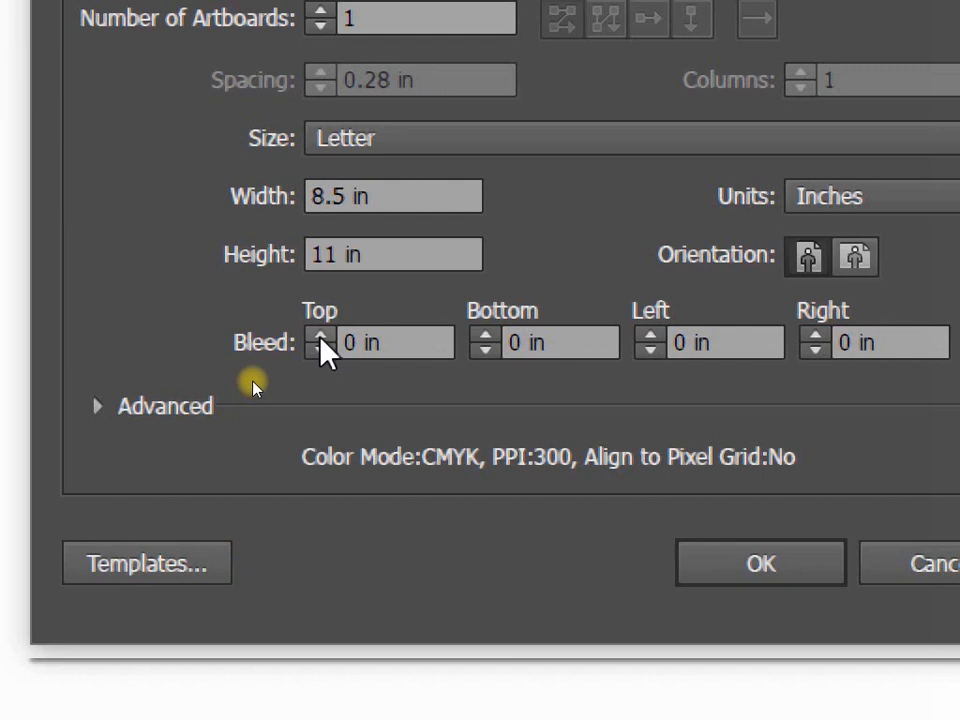
pyautogui.click(320, 337)
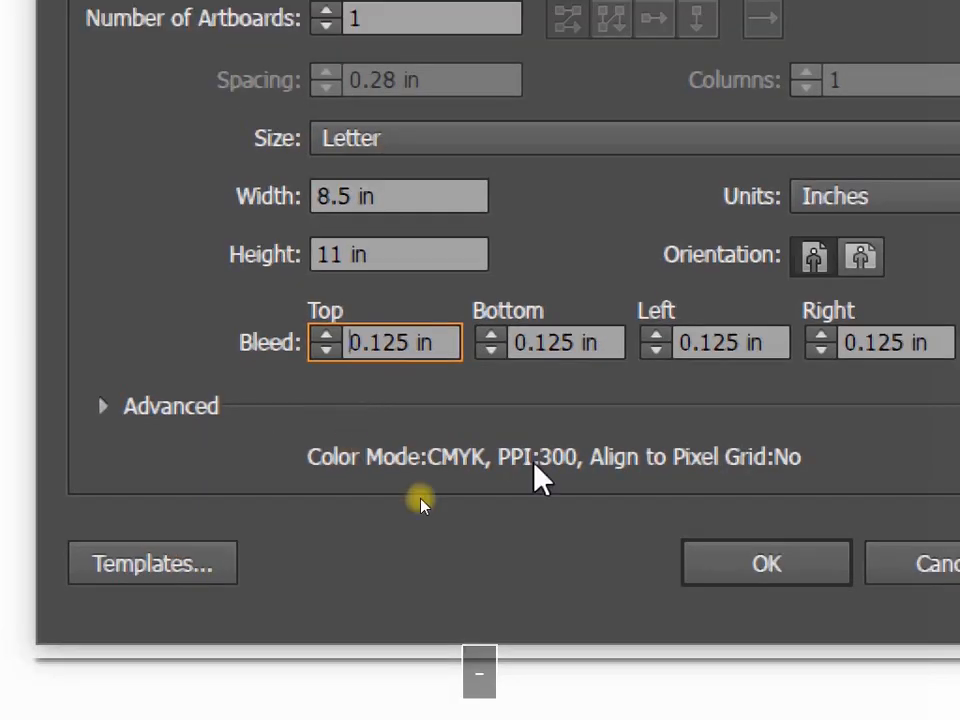
pyautogui.click(692, 575)
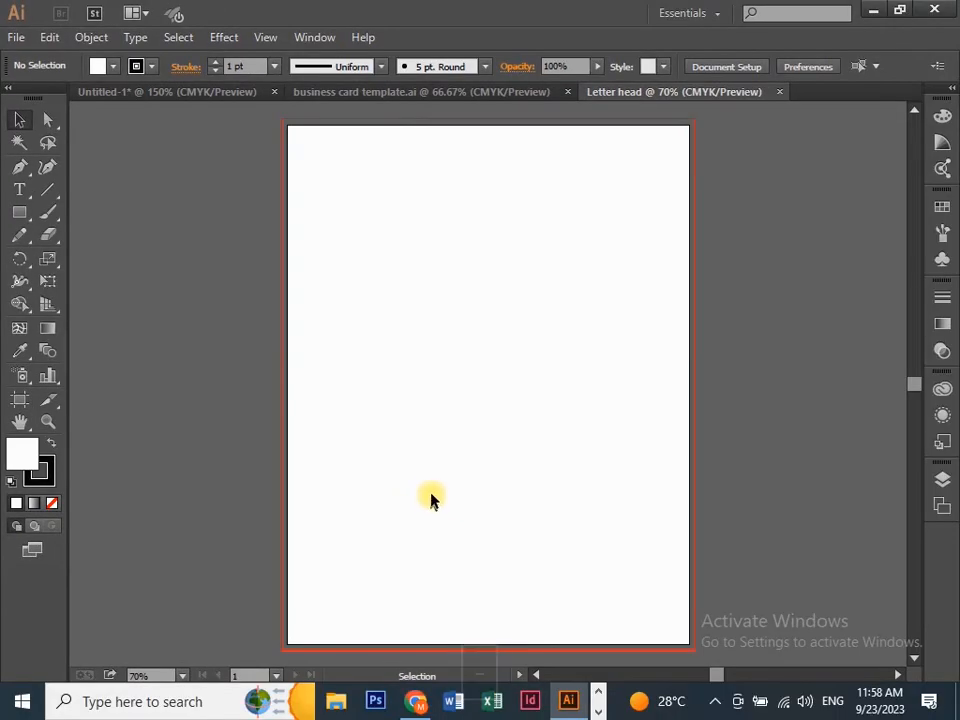
pyautogui.hotkey('ctrl', '=')
pyautogui.hotkey('ctrl', '=')
pyautogui.press('space')
pyautogui.moveTo(259, 229); pyautogui.dragTo(292, 371)
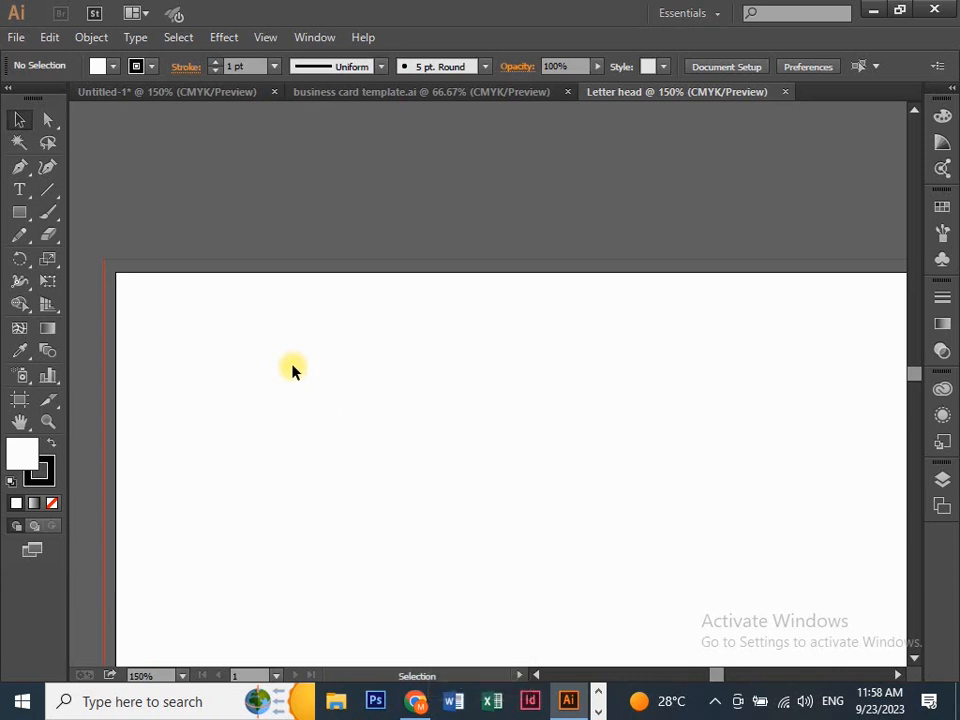
pyautogui.press('p')
pyautogui.hotkey('ctrl', '-')
pyautogui.scroll(-3, 295, 373)
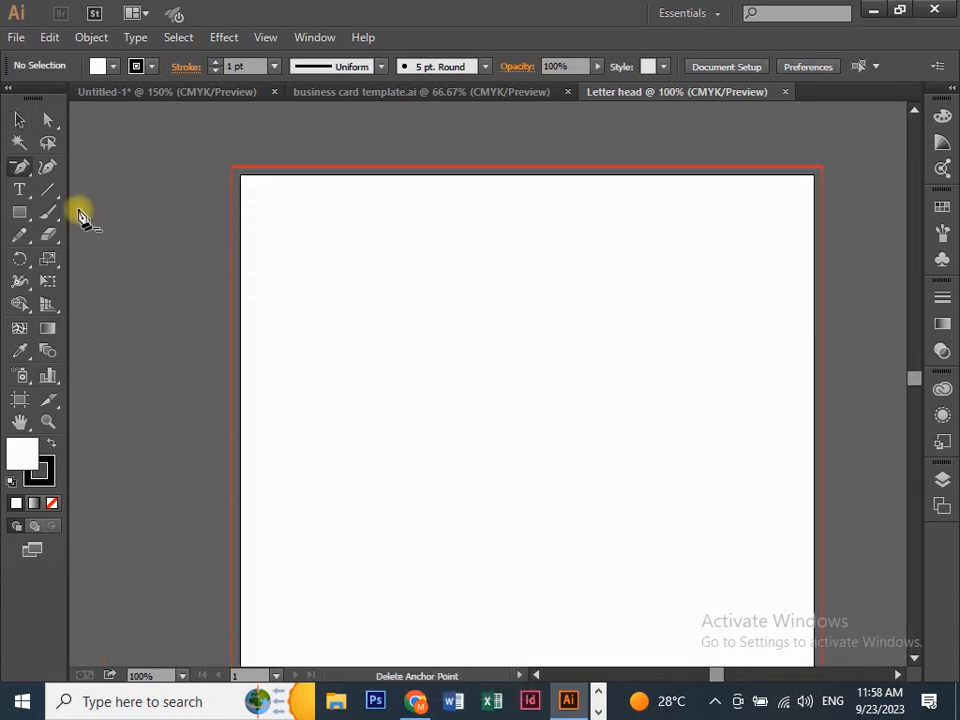
pyautogui.click(19, 119)
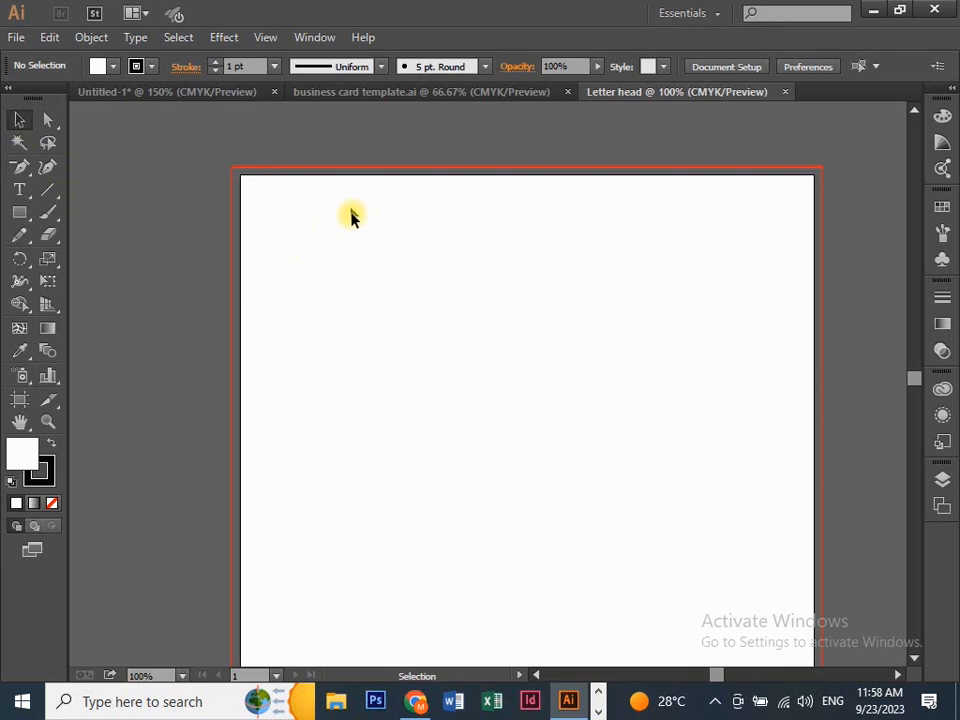
# Show the rulers on the new letterhead document and set their units to inches.
pyautogui.scroll(-9, 392, 414)
pyautogui.scroll(6, 407, 478)
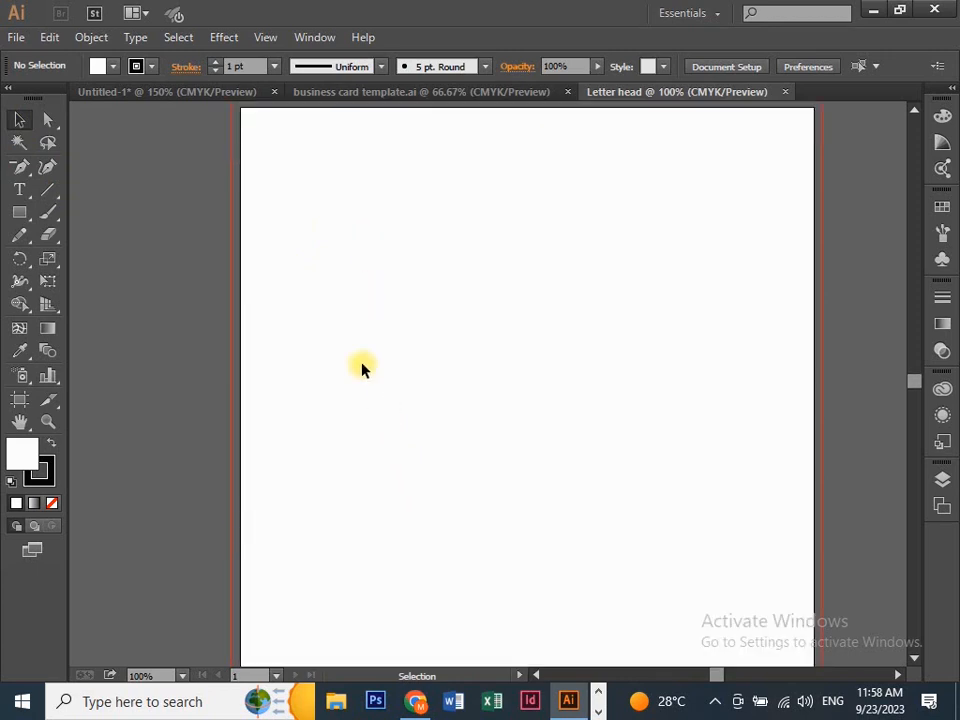
pyautogui.hotkey('ctrl', '+')
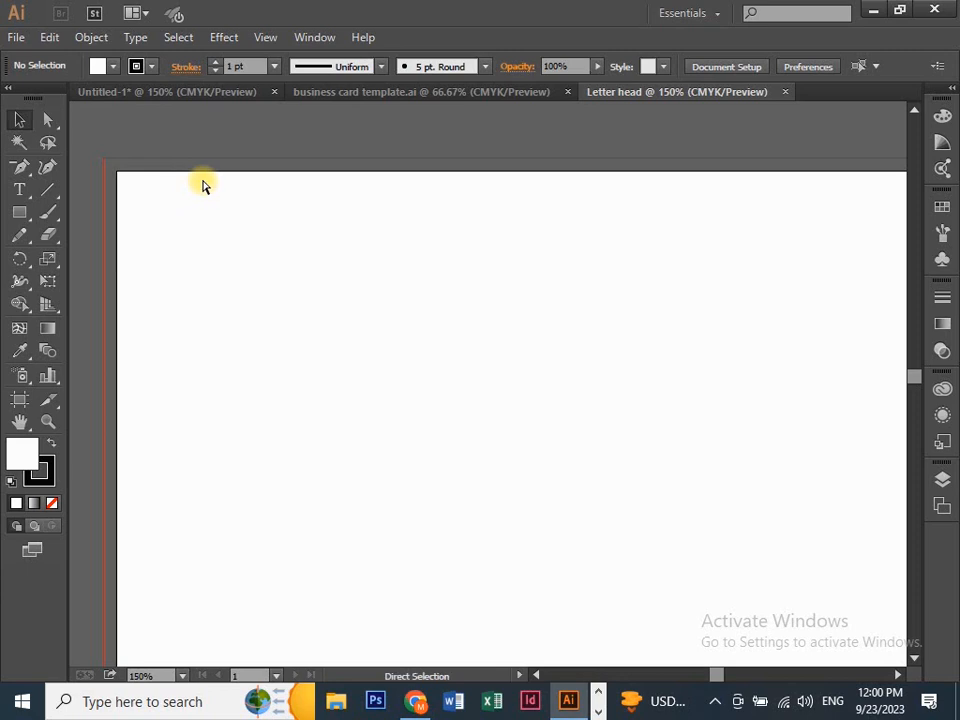
pyautogui.hotkey('ctrl', 'r')
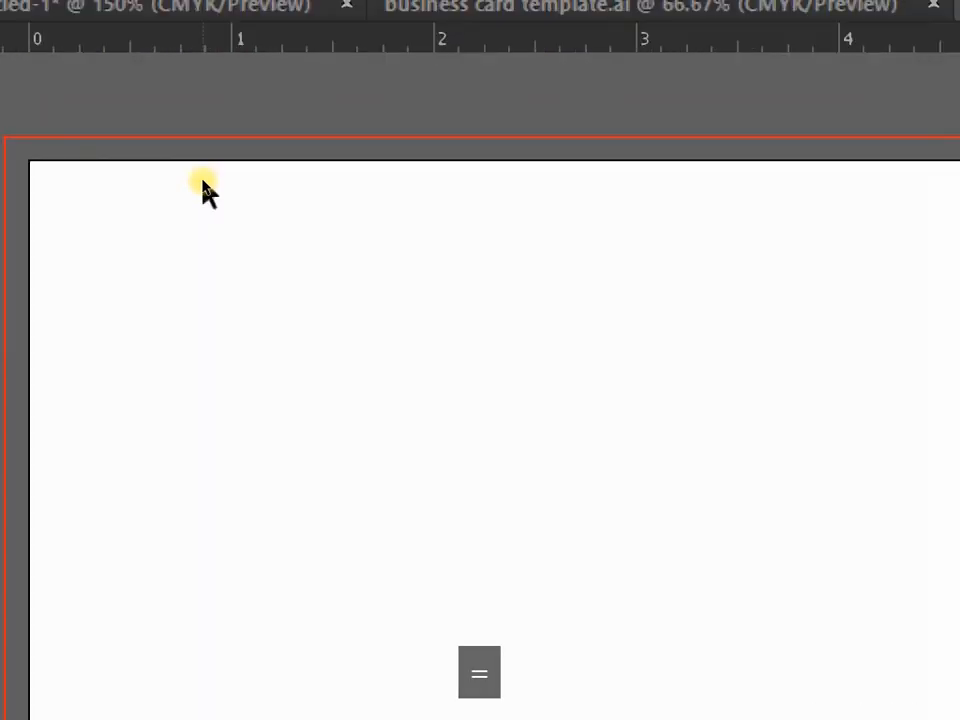
pyautogui.rightClick(298, 84)
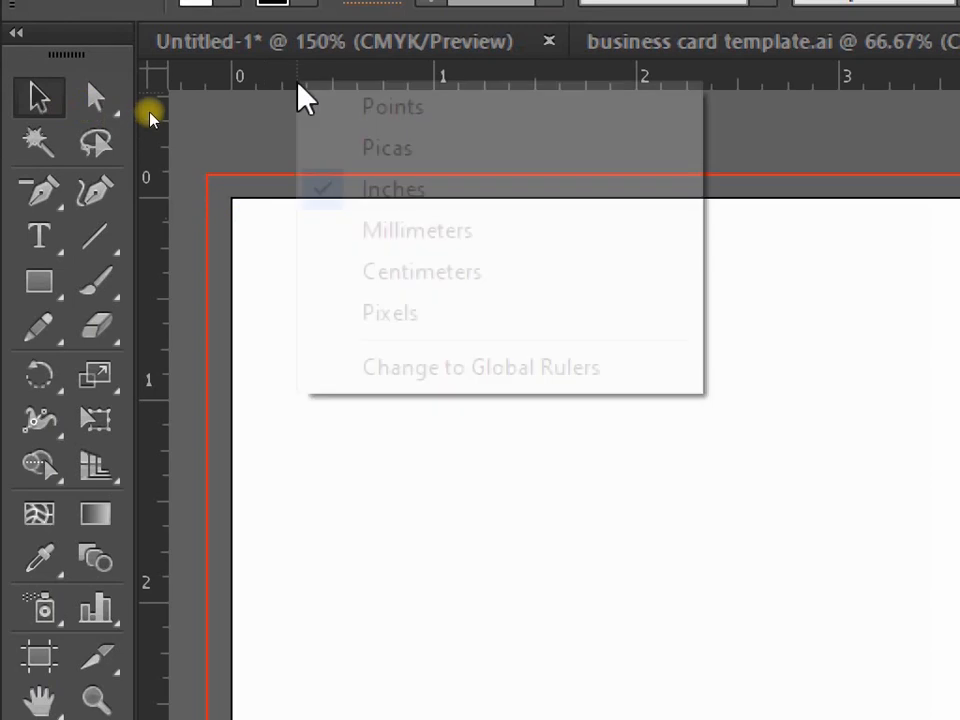
pyautogui.click(368, 200)
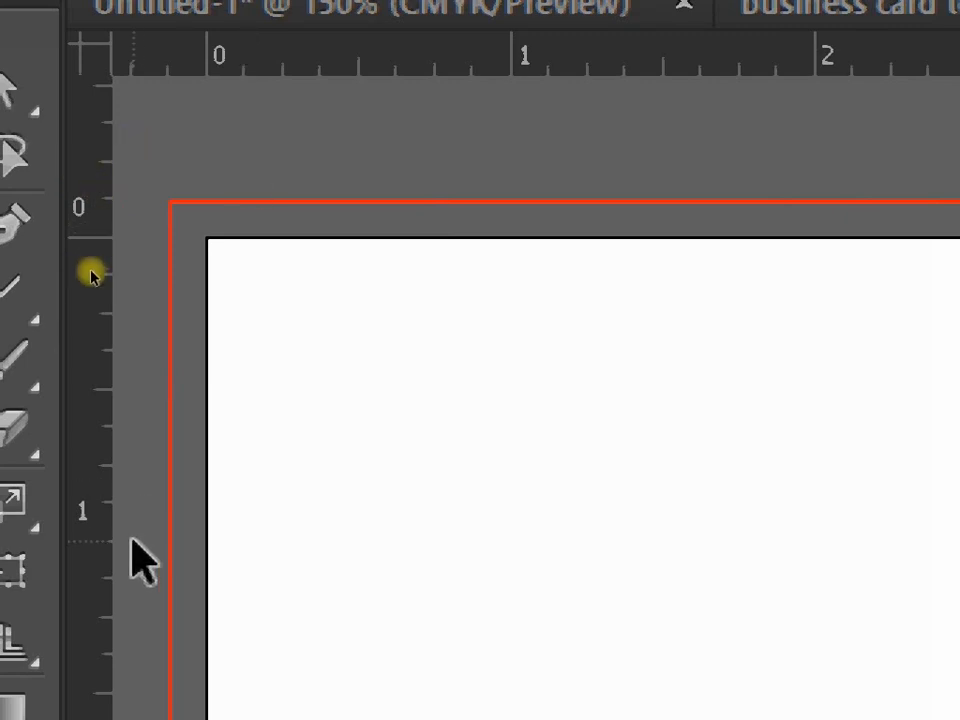
# Place two horizontal guides 1 in and 2 in below the artboard's top edge.
pyautogui.moveTo(293, 69); pyautogui.dragTo(276, 539)
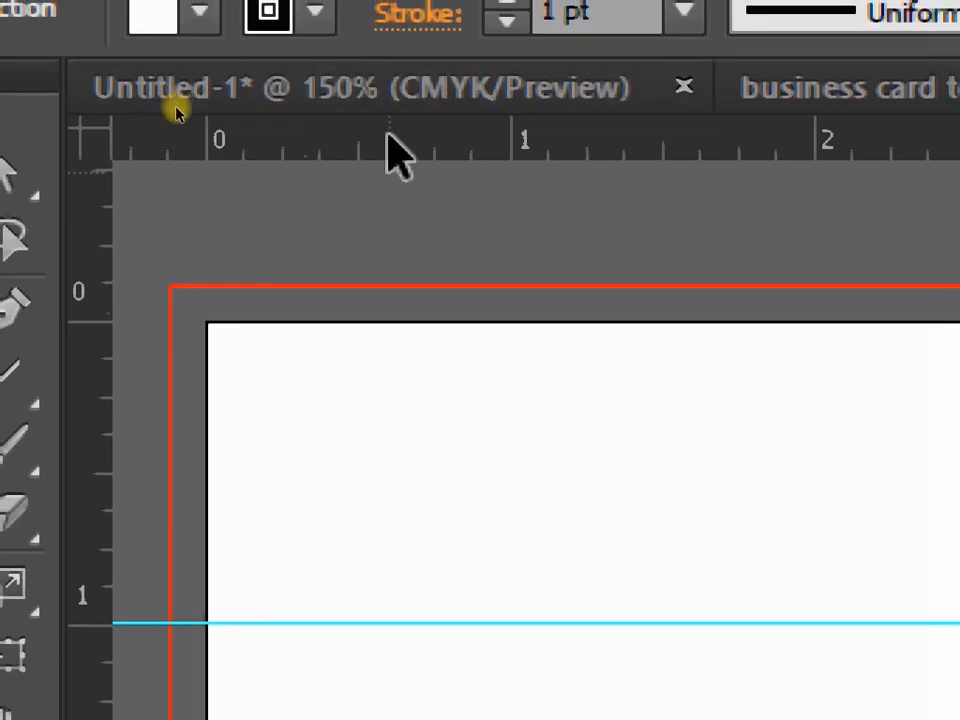
pyautogui.moveTo(388, 145); pyautogui.dragTo(332, 561)
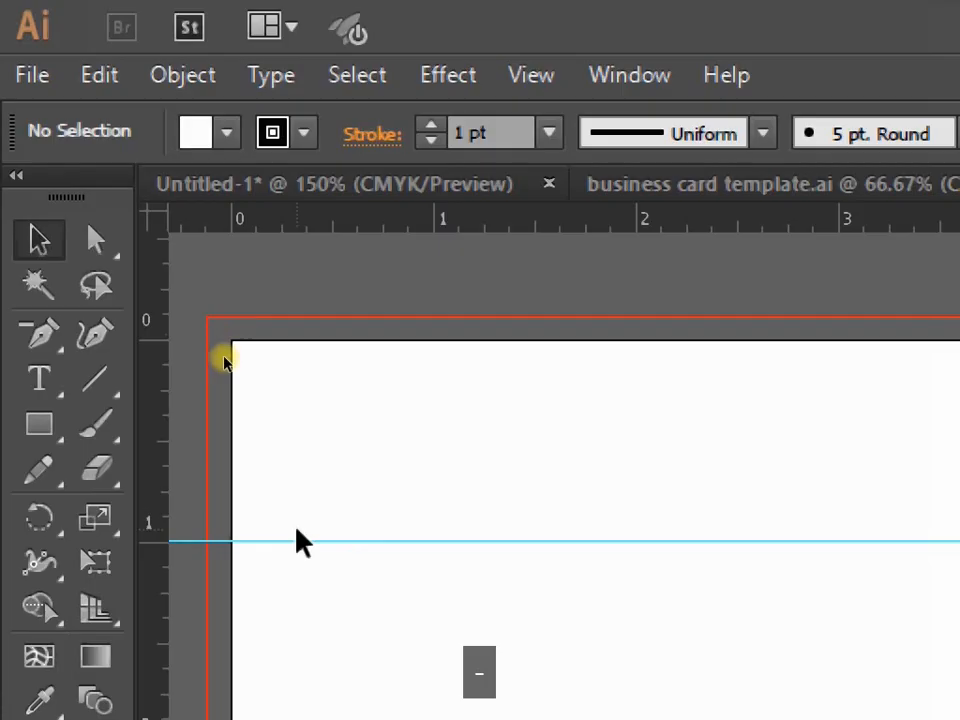
# Create a rectangle 0.5 in high near the artboard's lower-left corner as a spacing reference.
pyautogui.scroll(-20, 225, 362)
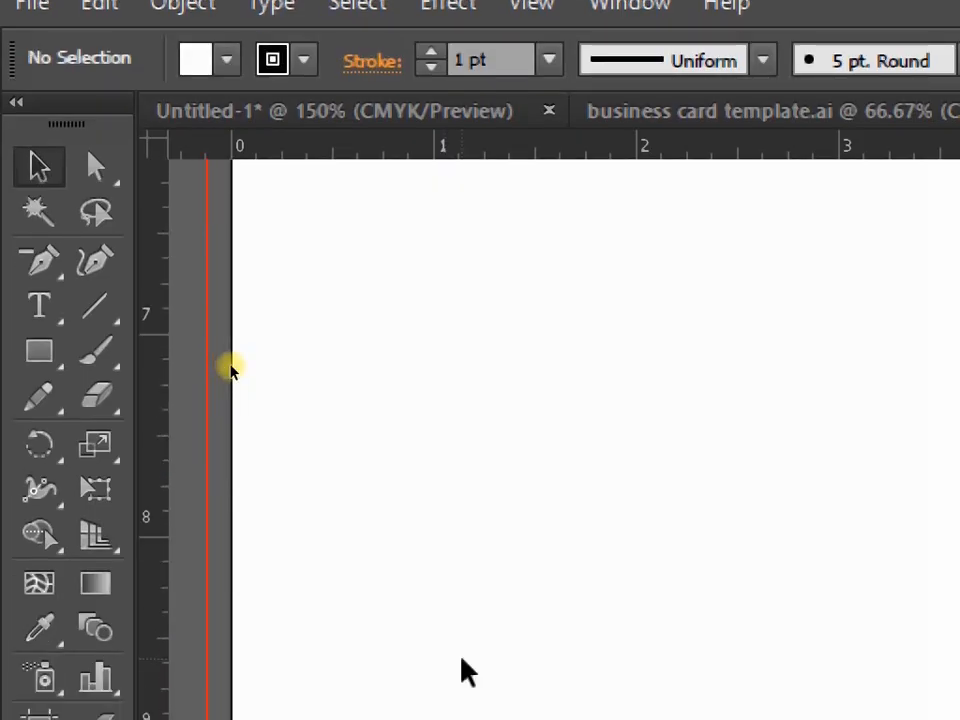
pyautogui.scroll(-9, 230, 368)
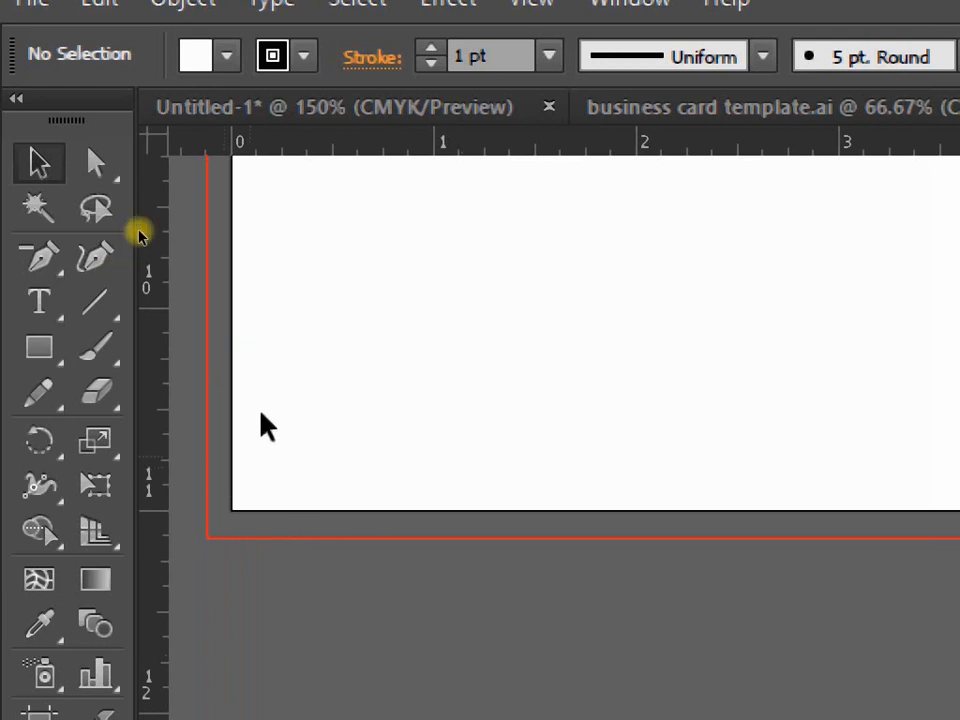
pyautogui.click(38, 347)
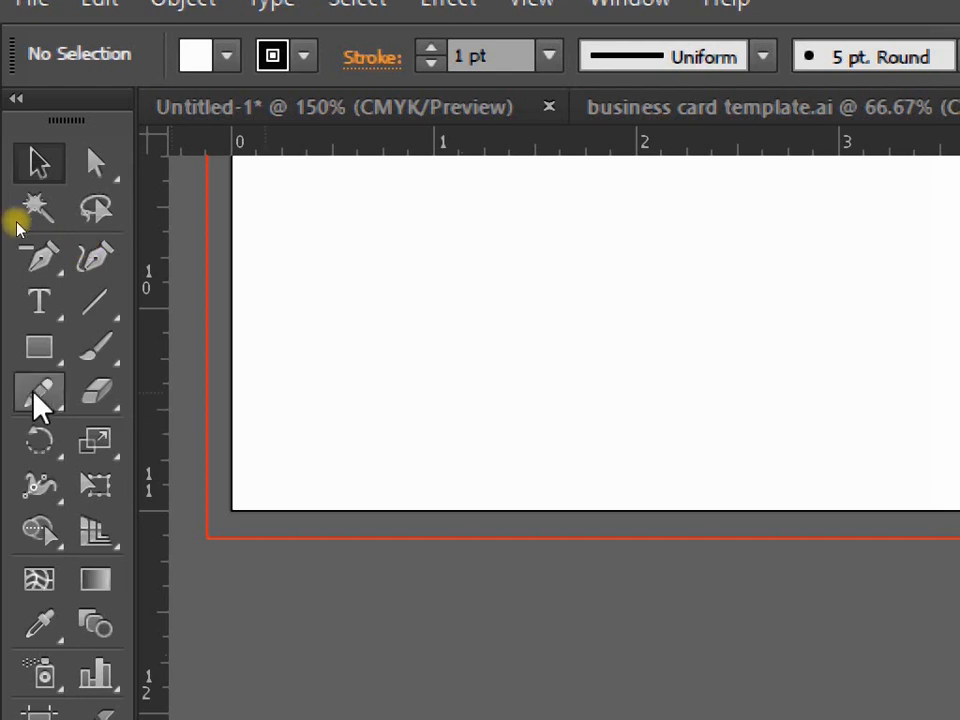
pyautogui.click(38, 350)
pyautogui.click(330, 364)
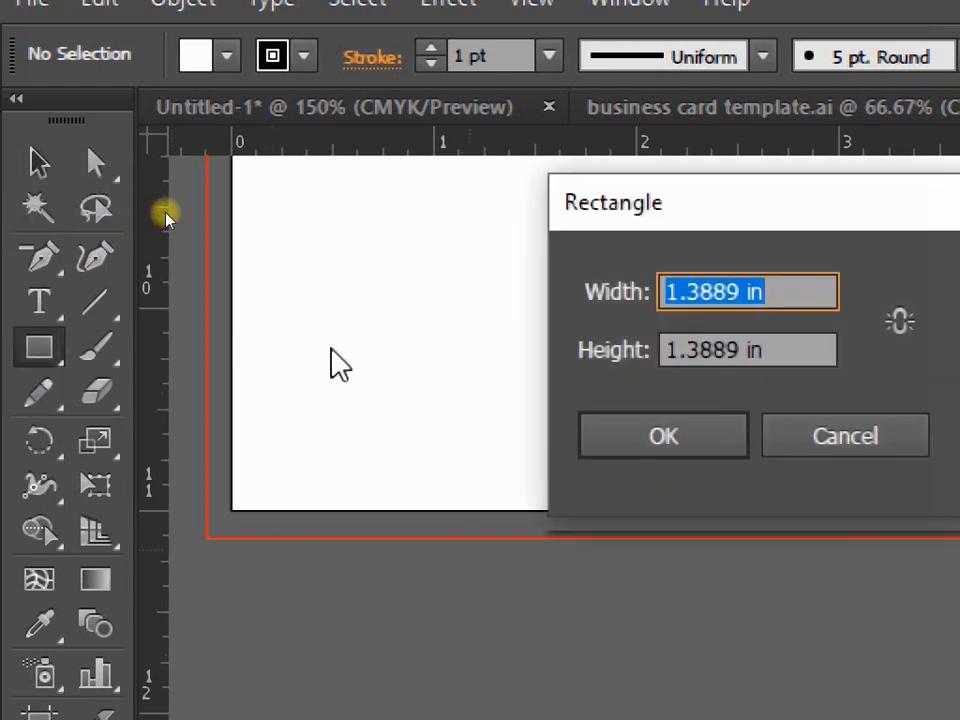
pyautogui.moveTo(782, 344); pyautogui.dragTo(668, 344)
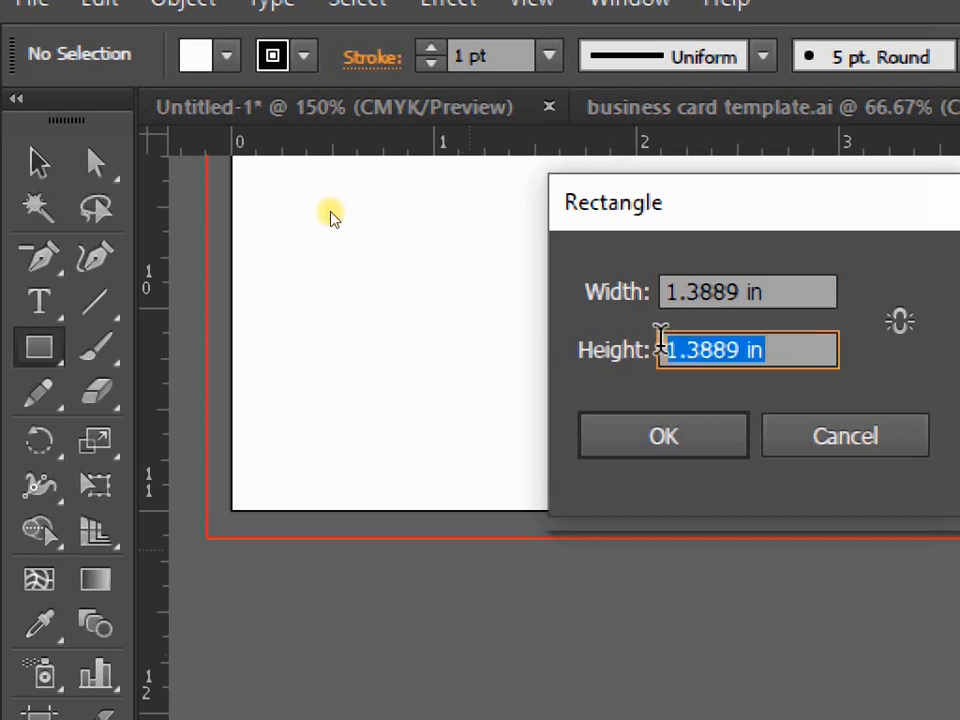
pyautogui.write('0.5')
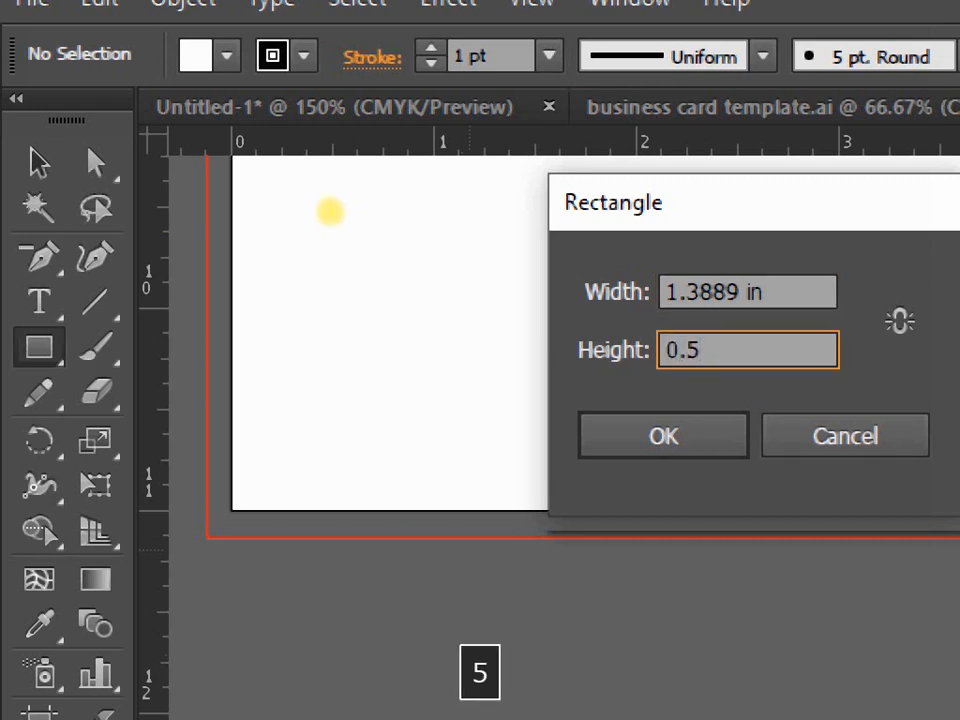
pyautogui.click(739, 437)
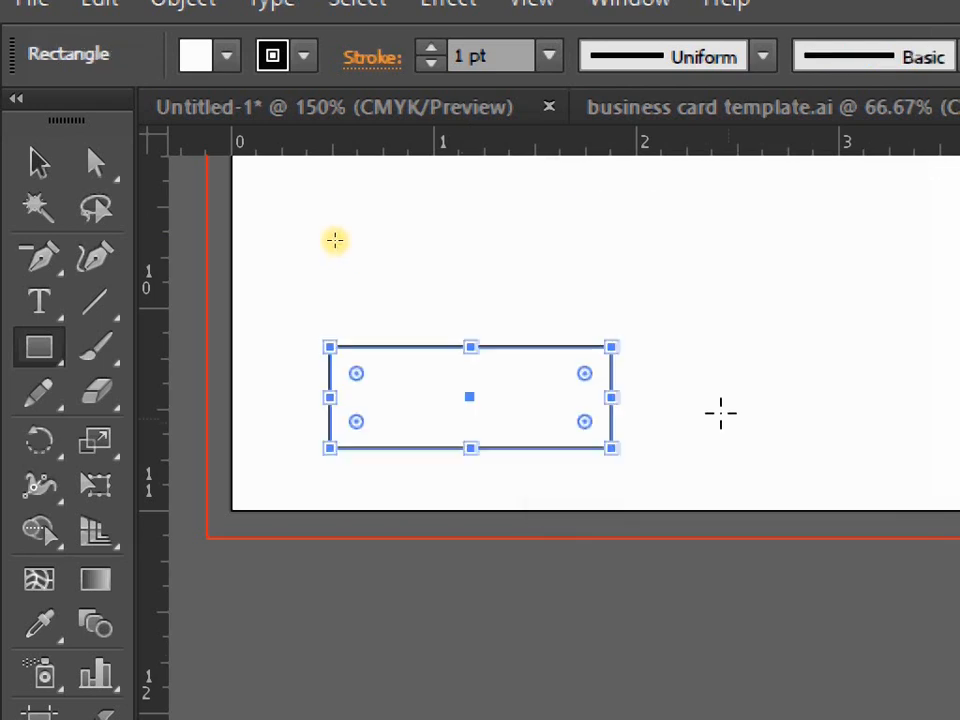
# Snap the rectangle into the artboard's lower-left corner and place a horizontal guide along its top edge.
pyautogui.click(39, 162)
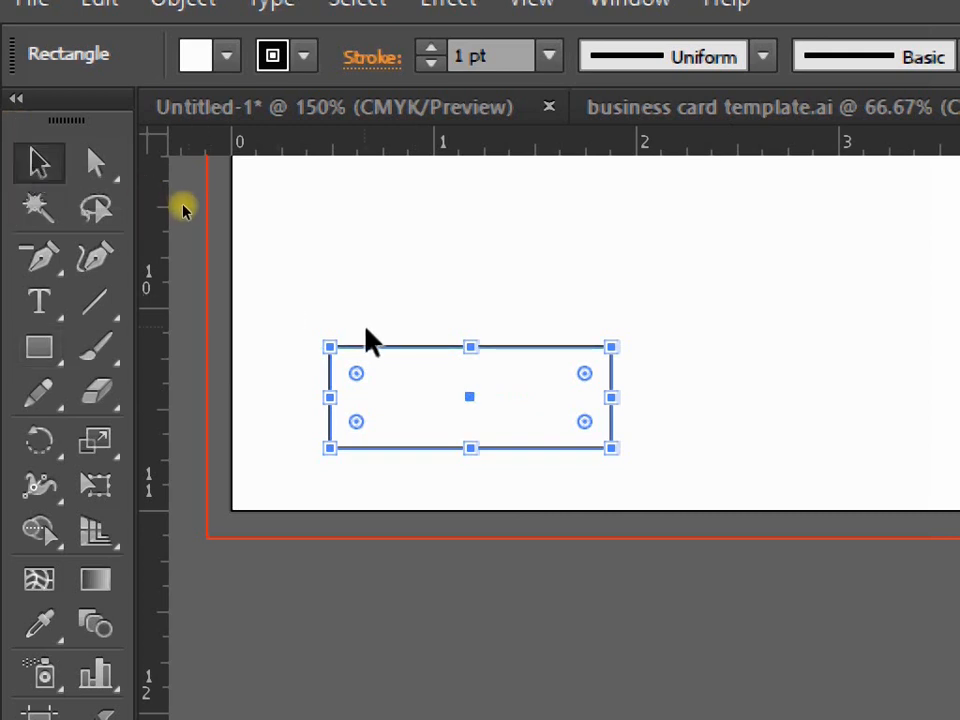
pyautogui.moveTo(364, 349); pyautogui.dragTo(270, 413)
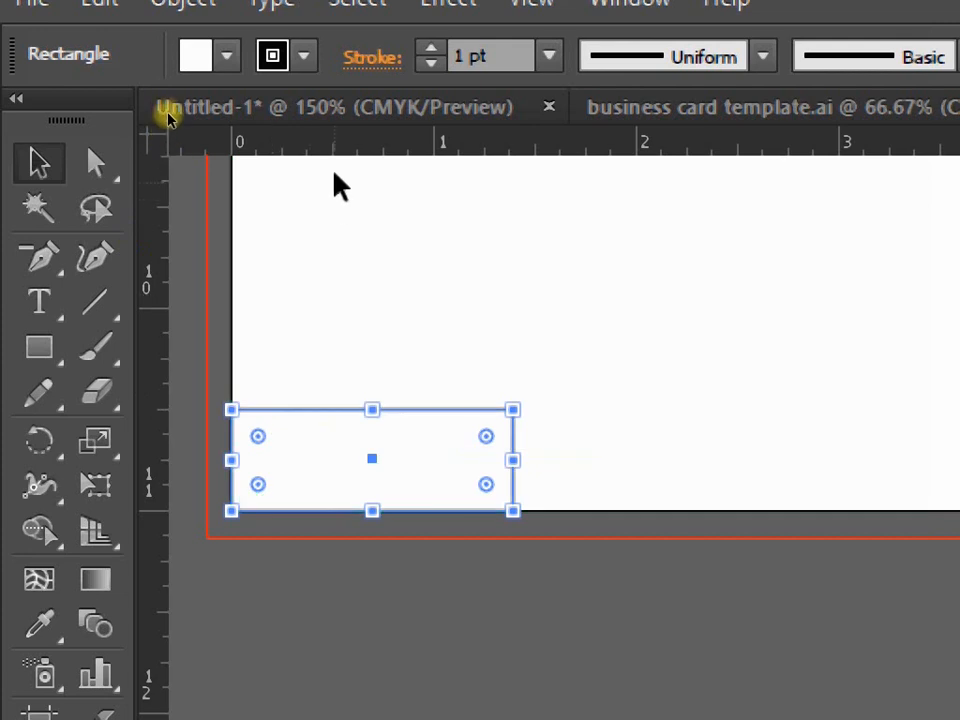
pyautogui.moveTo(343, 152); pyautogui.dragTo(345, 411)
# Delete the reference rectangle beneath the footer guide.
pyautogui.click(563, 443)
pyautogui.press('Delete')
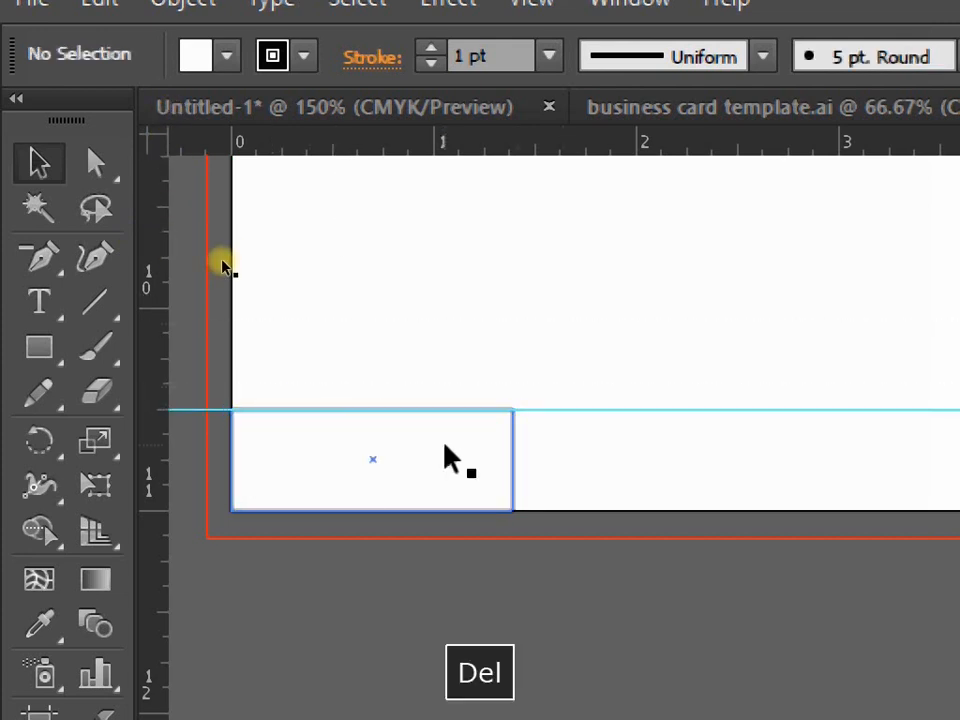
pyautogui.click(469, 461)
pyautogui.press('Delete')
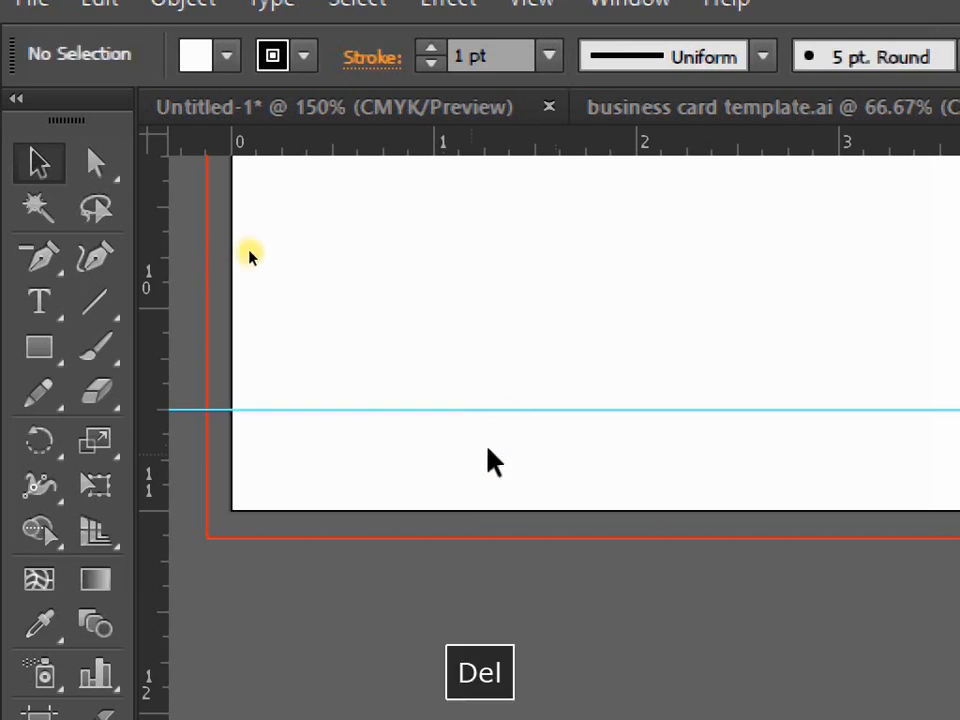
# Review the footer guide at the page bottom and the two header guides at its top.
pyautogui.rightClick(510, 412)
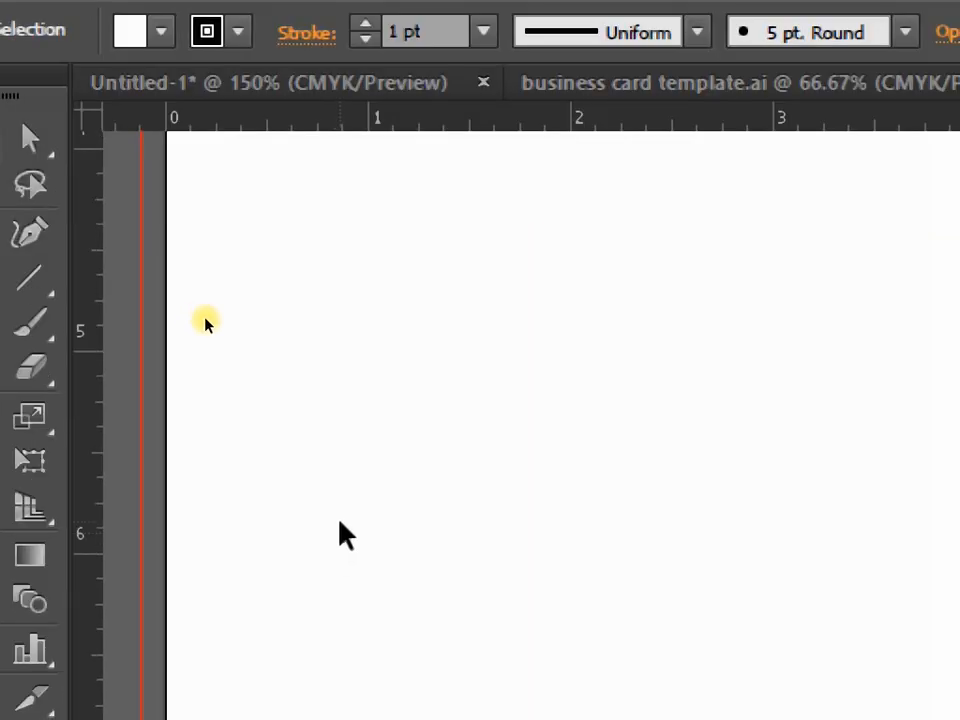
pyautogui.scroll(-2, 345, 534)
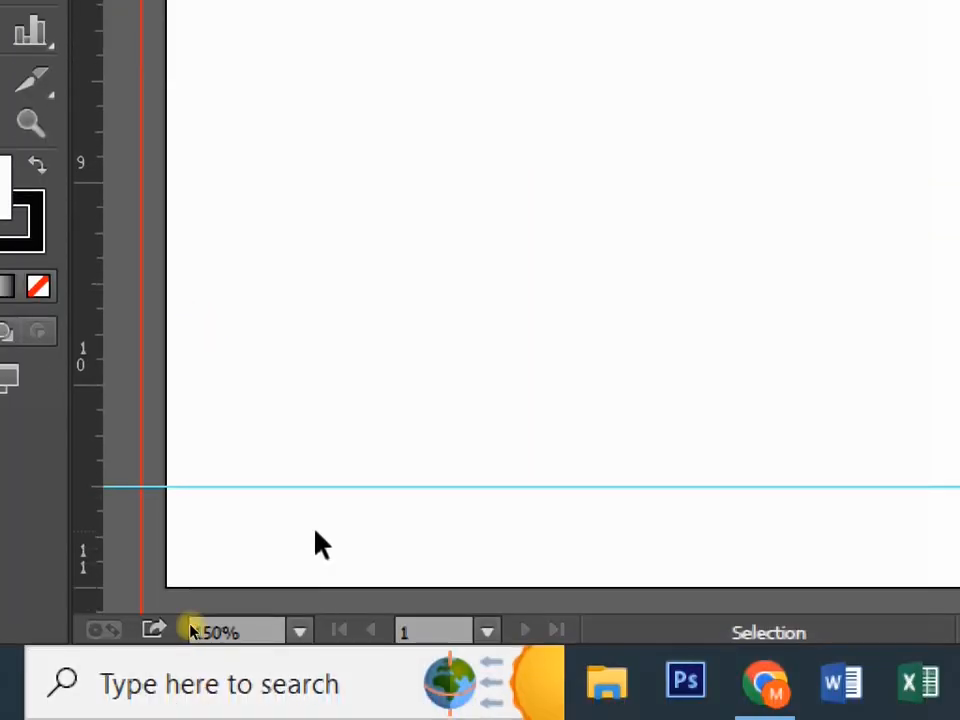
pyautogui.scroll(1, 193, 540)
pyautogui.hotkey('ctrl', '=')
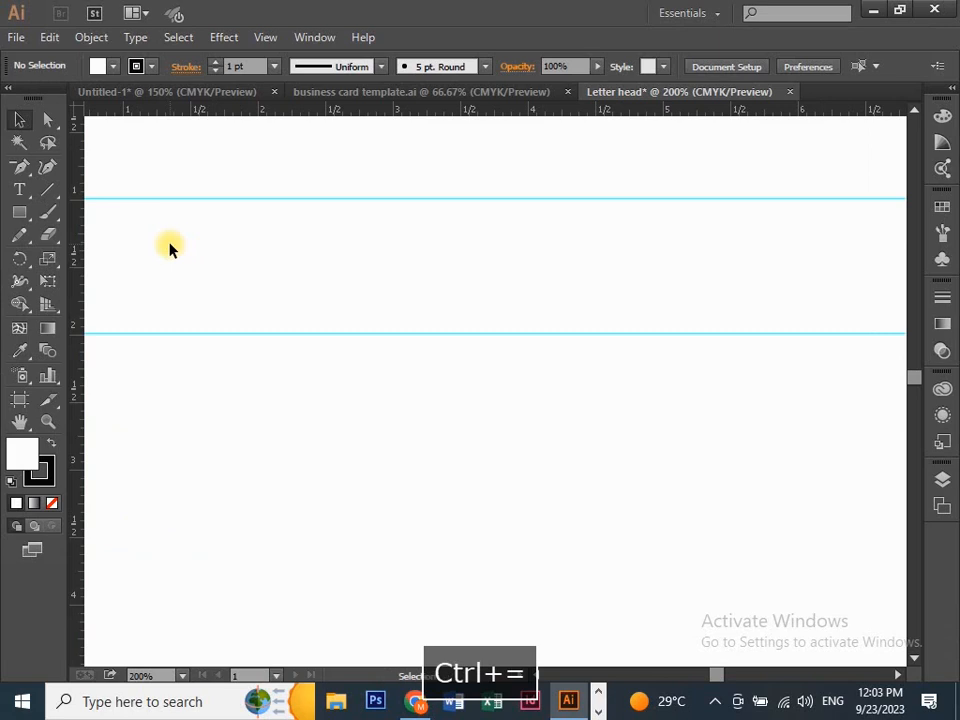
pyautogui.moveTo(199, 249); pyautogui.dragTo(356, 373)
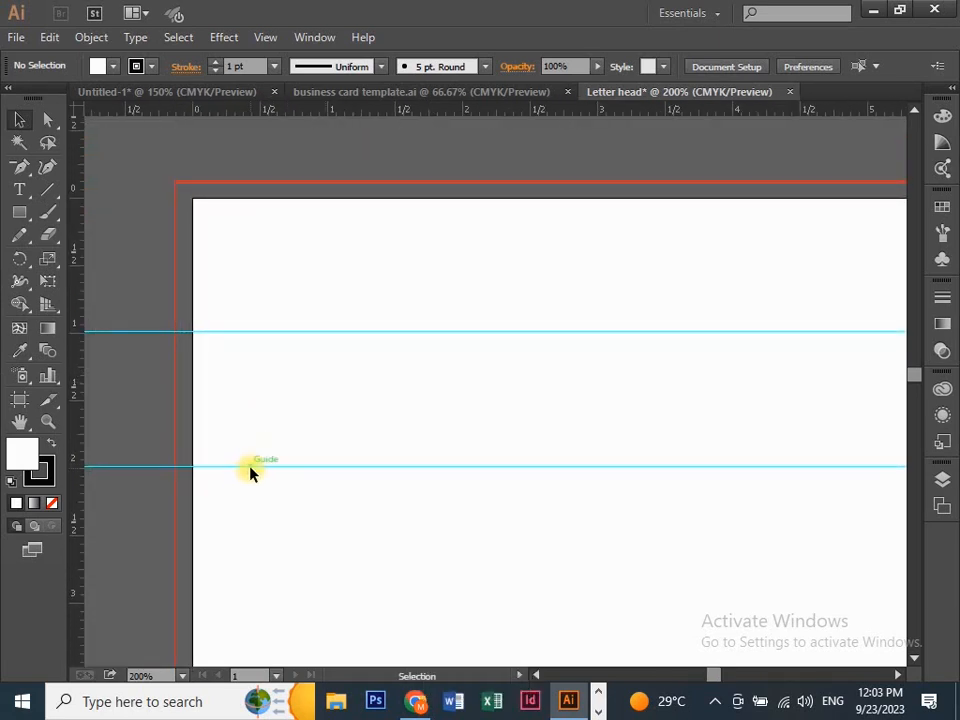
pyautogui.press('space')
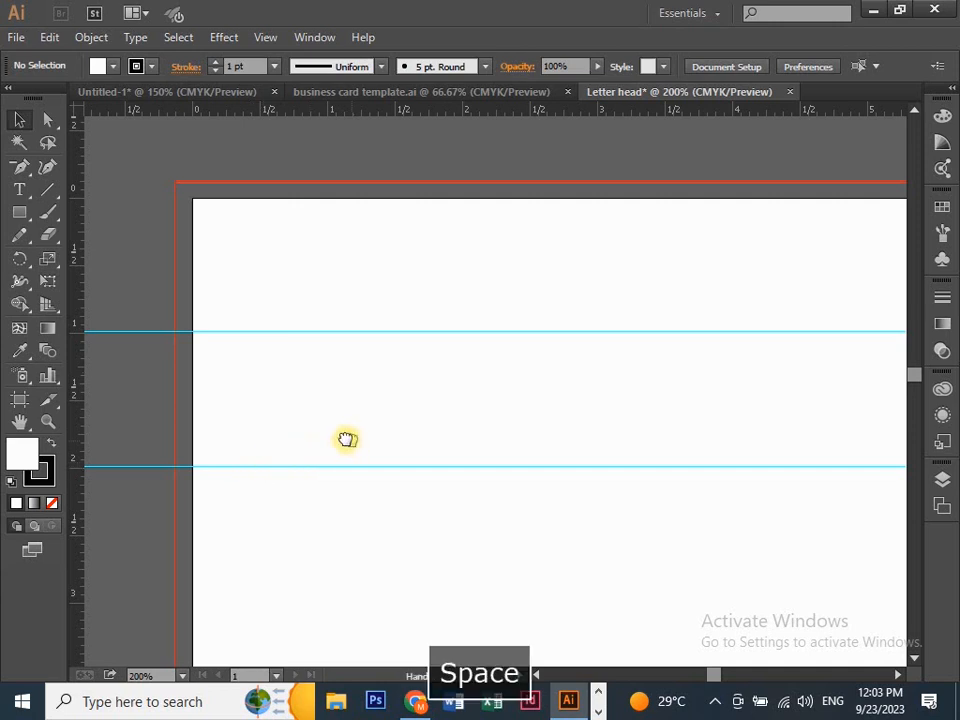
pyautogui.moveTo(345, 439); pyautogui.dragTo(209, 430)
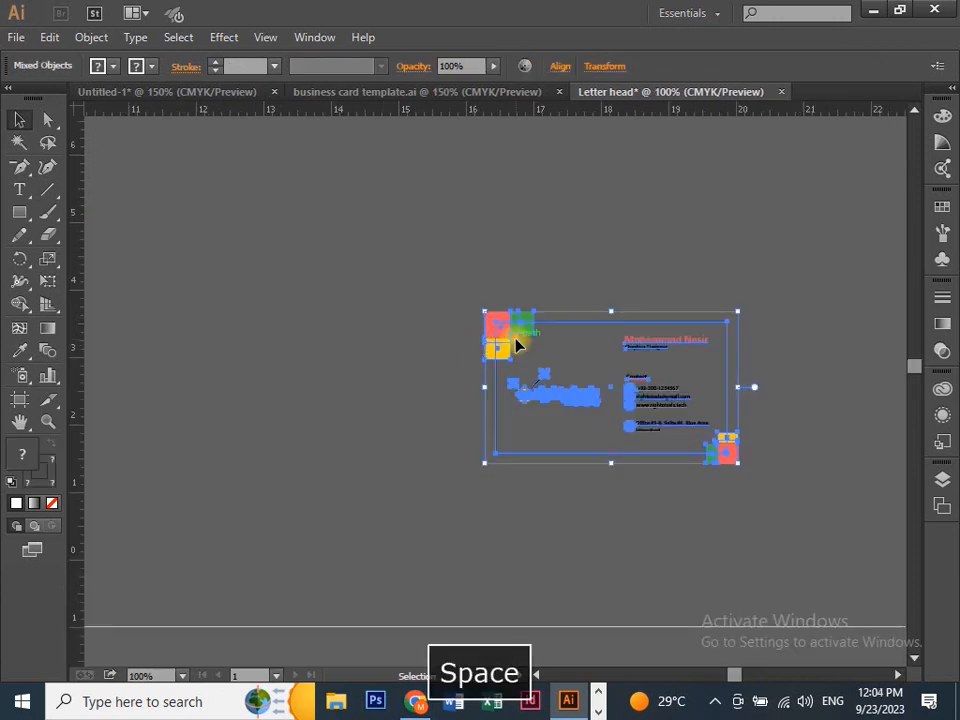
# Move the business card artwork closer to the artboard's right side and delete its border rectangles.
pyautogui.moveTo(514, 338); pyautogui.dragTo(381, 364)
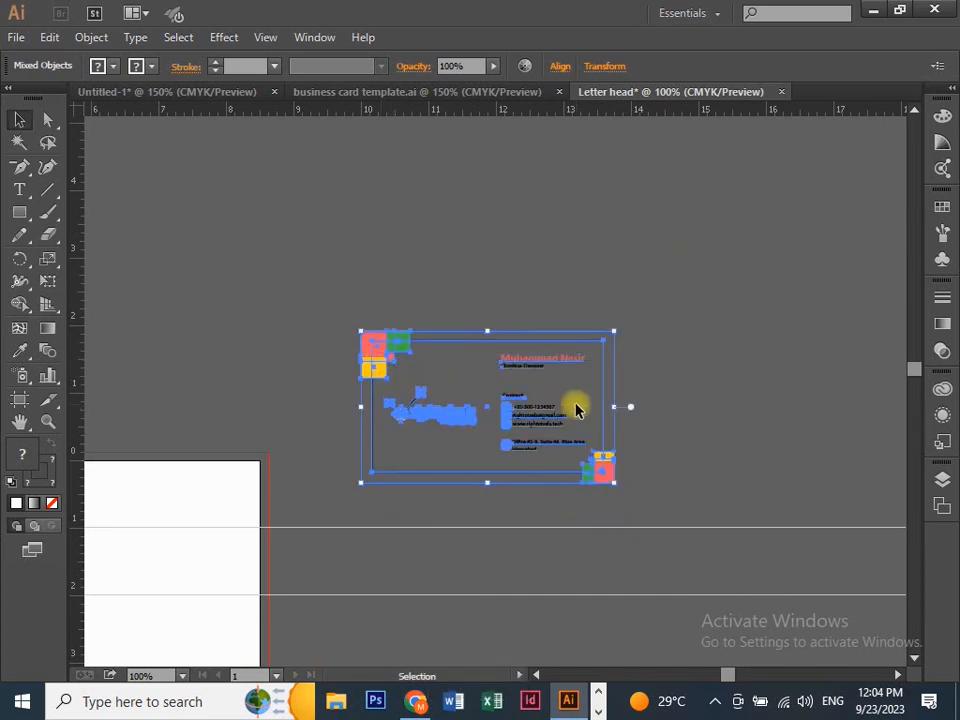
pyautogui.hotkey('ctrl', '=')
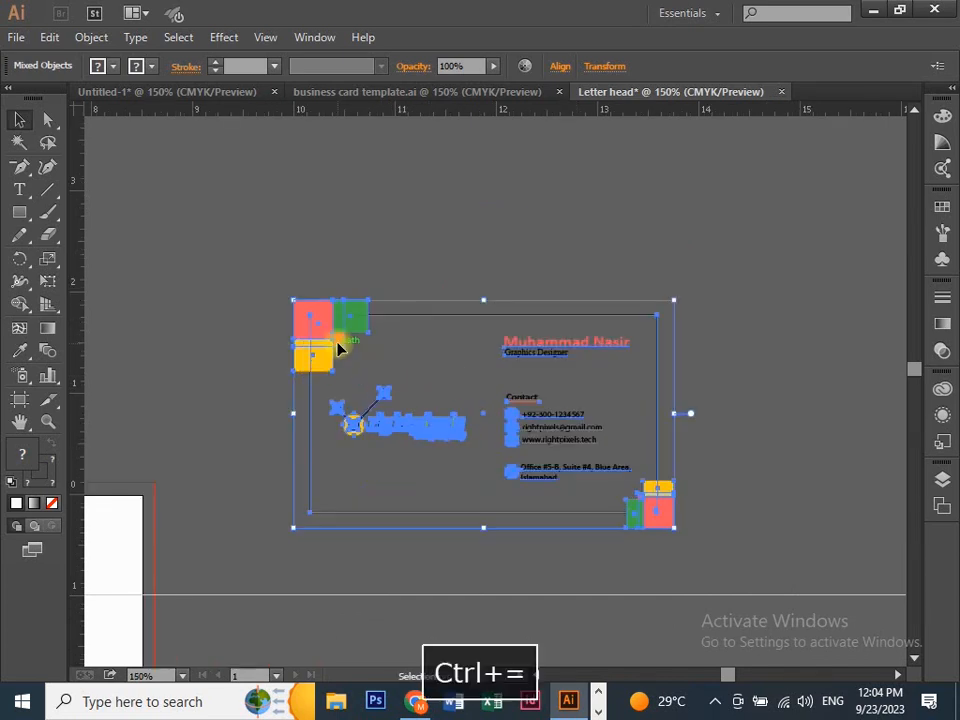
pyautogui.click(266, 375)
pyautogui.moveTo(451, 316); pyautogui.dragTo(907, 84)
pyautogui.press('Delete')
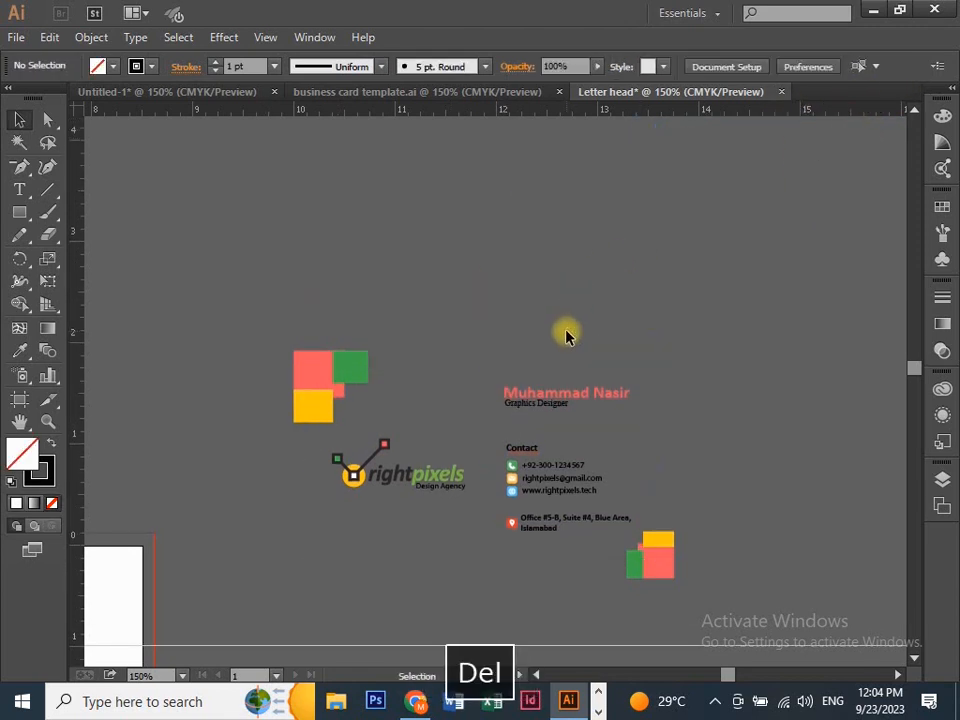
# Move the rightpixels logo to the artboard's upper-left corner and enlarge it to about 3 in wide.
pyautogui.scroll(-1, 358, 460)
pyautogui.moveTo(376, 408); pyautogui.dragTo(229, 529)
pyautogui.press('space')
pyautogui.moveTo(225, 530); pyautogui.dragTo(238, 349)
pyautogui.press('space')
pyautogui.moveTo(363, 369); pyautogui.dragTo(536, 434)
pyautogui.click(414, 495)
pyautogui.moveTo(347, 413)
pyautogui.mouseDown()
pyautogui.moveTo(327, 360)
pyautogui.moveTo(340, 418)
pyautogui.mouseUp()
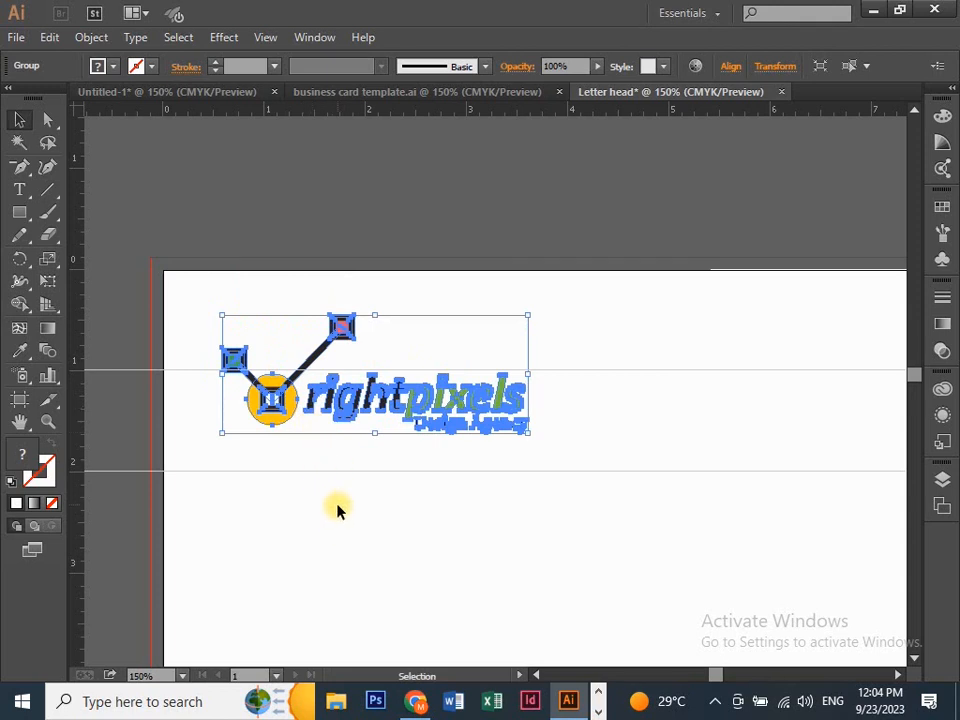
pyautogui.click(311, 538)
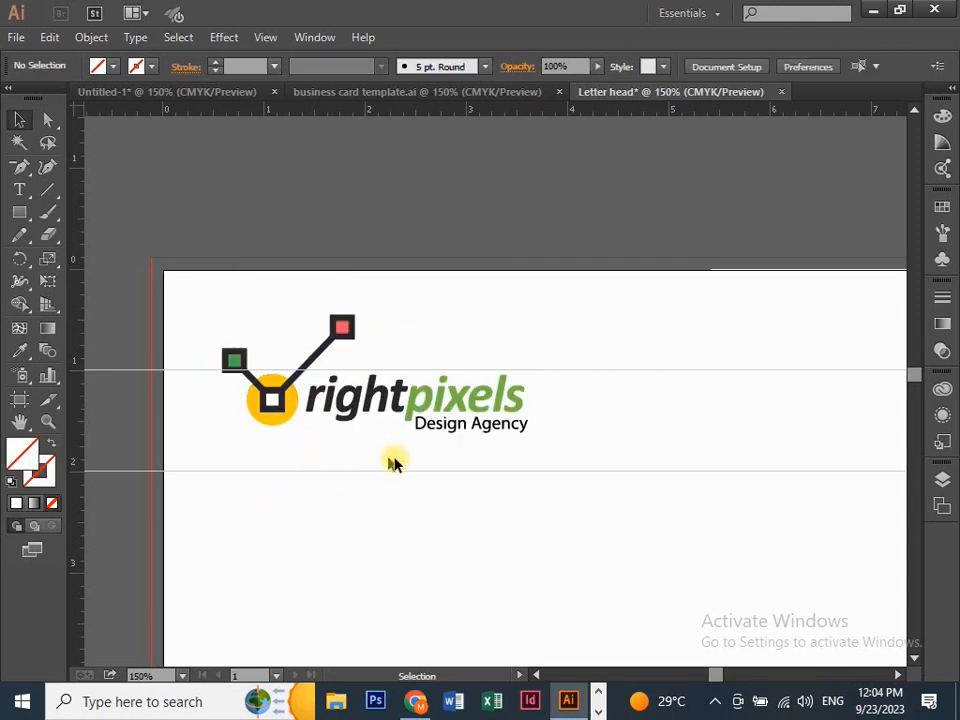
# Group the contact details with their icons and move the group to the artboard's upper-right corner.
pyautogui.moveTo(547, 500); pyautogui.dragTo(458, 554)
pyautogui.moveTo(489, 328); pyautogui.dragTo(570, 448)
pyautogui.moveTo(554, 367); pyautogui.dragTo(490, 429)
pyautogui.moveTo(499, 326); pyautogui.dragTo(578, 464)
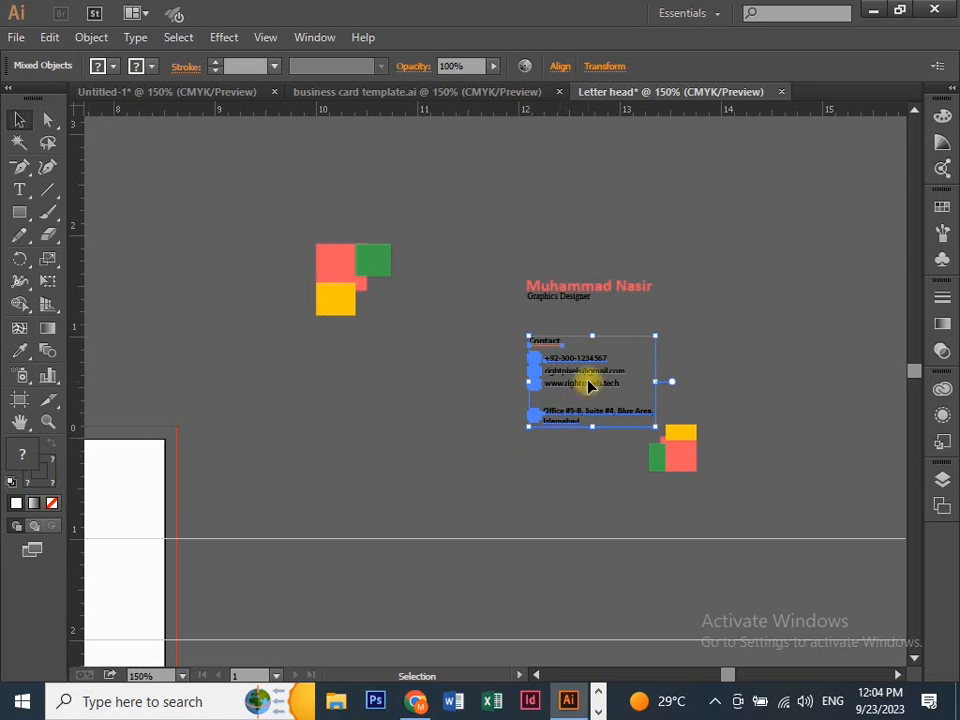
pyautogui.hotkey('ctrl', 'g')
pyautogui.moveTo(567, 385); pyautogui.dragTo(411, 352)
pyautogui.press('space')
pyautogui.press('space')
pyautogui.press('space')
pyautogui.moveTo(296, 443); pyautogui.dragTo(424, 418)
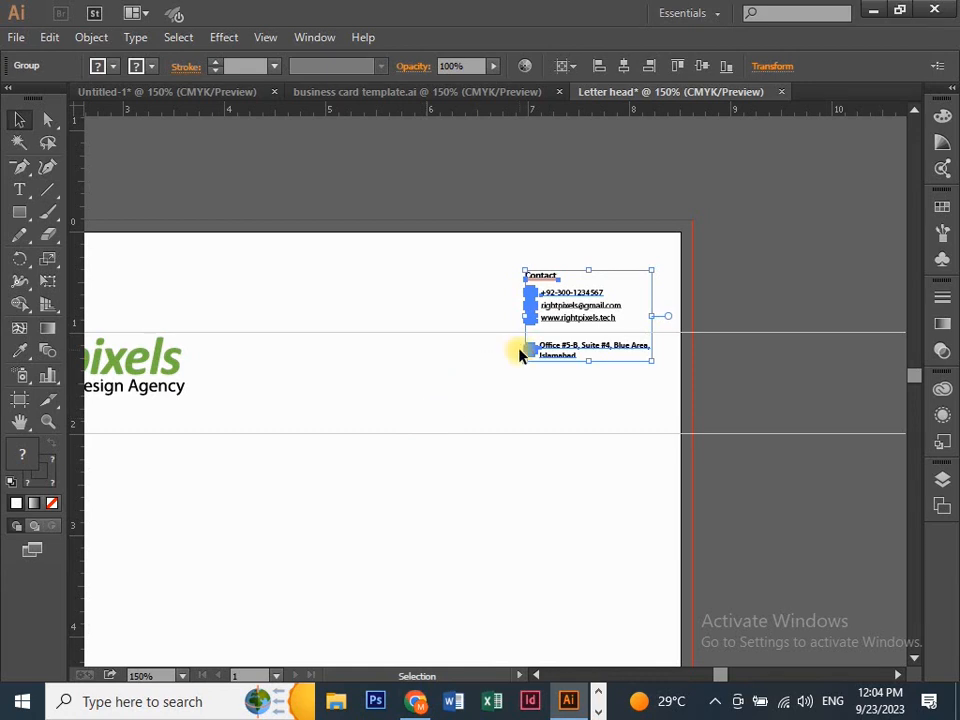
# Review the empty page body and the header arrangement of the logo and contact details.
pyautogui.scroll(-10, 519, 355)
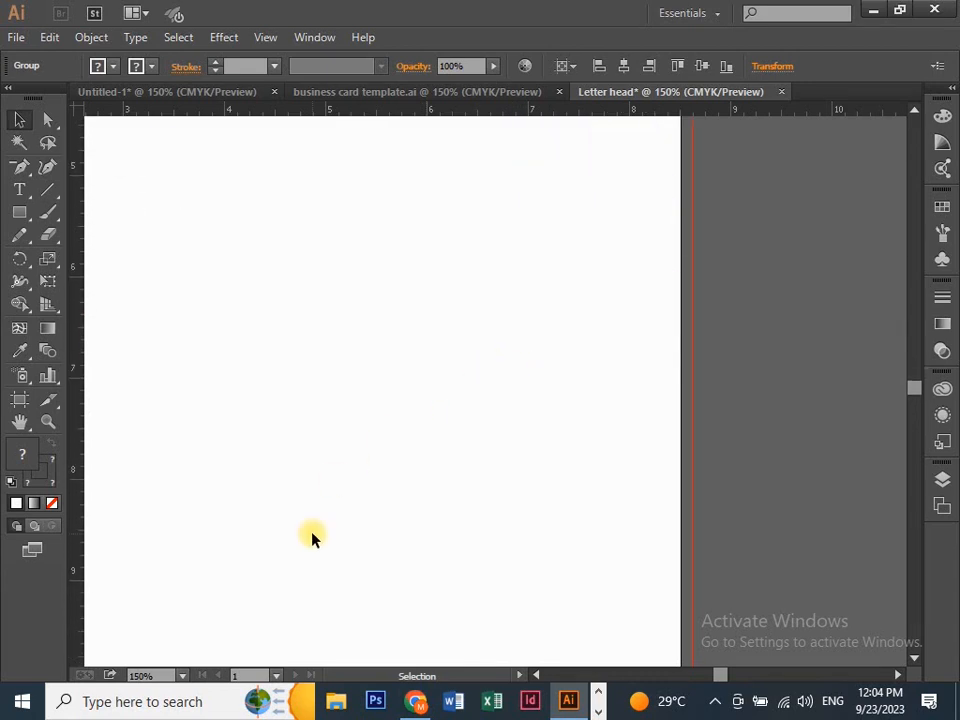
pyautogui.scroll(6, 320, 469)
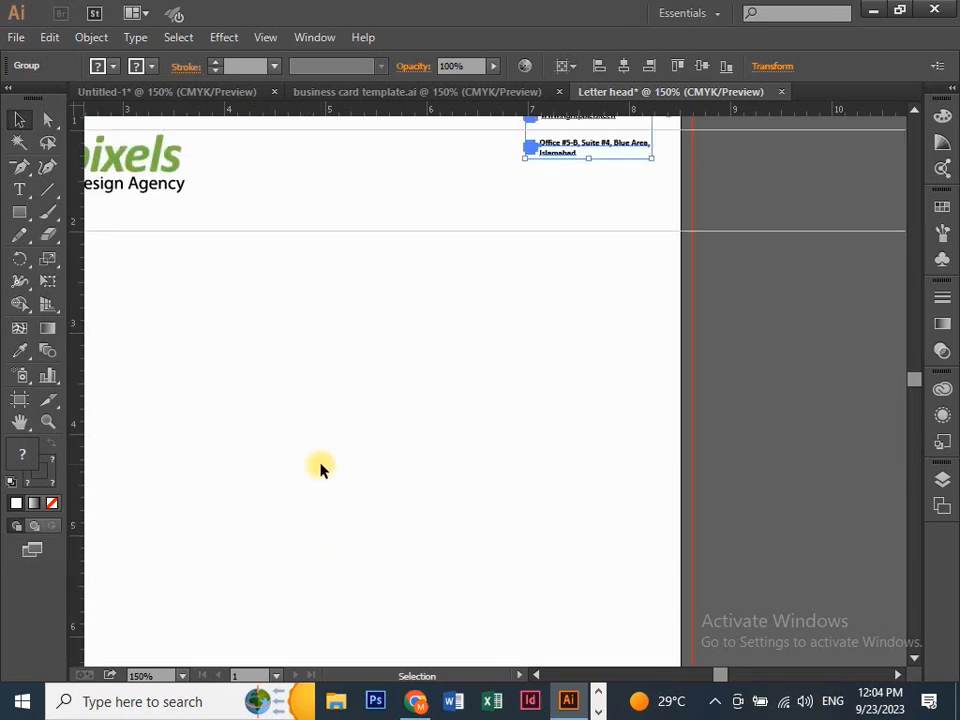
pyautogui.scroll(2, 320, 469)
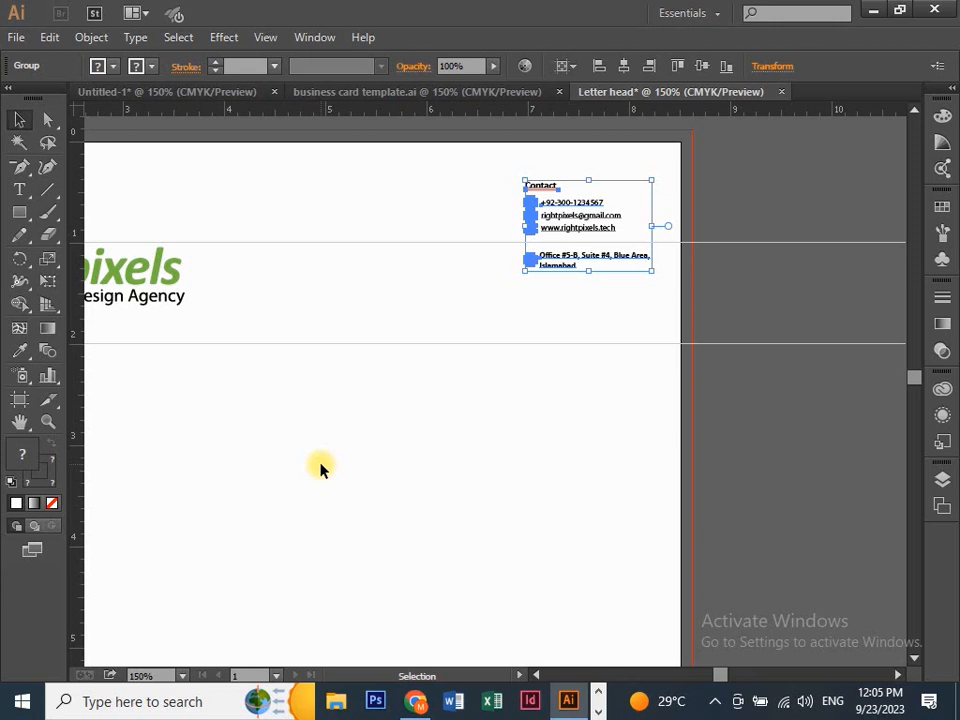
pyautogui.press('space')
pyautogui.moveTo(205, 468); pyautogui.dragTo(420, 487)
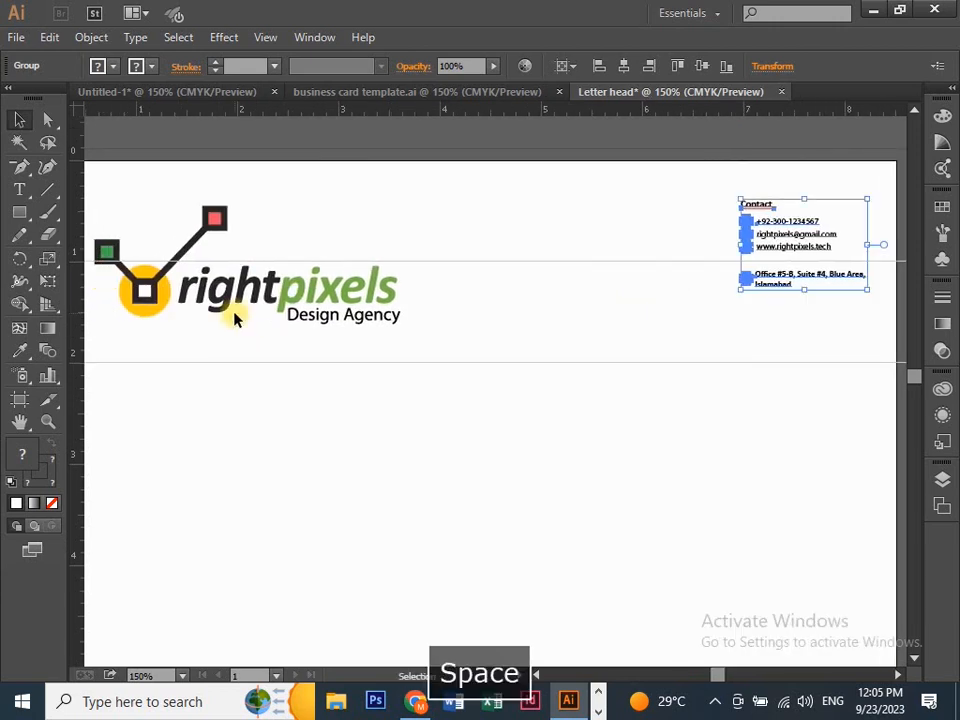
# Select the logo and examine the header arrangement and the empty page body down toward the footer.
pyautogui.click(240, 310)
pyautogui.press('space')
pyautogui.moveTo(220, 424); pyautogui.dragTo(240, 459)
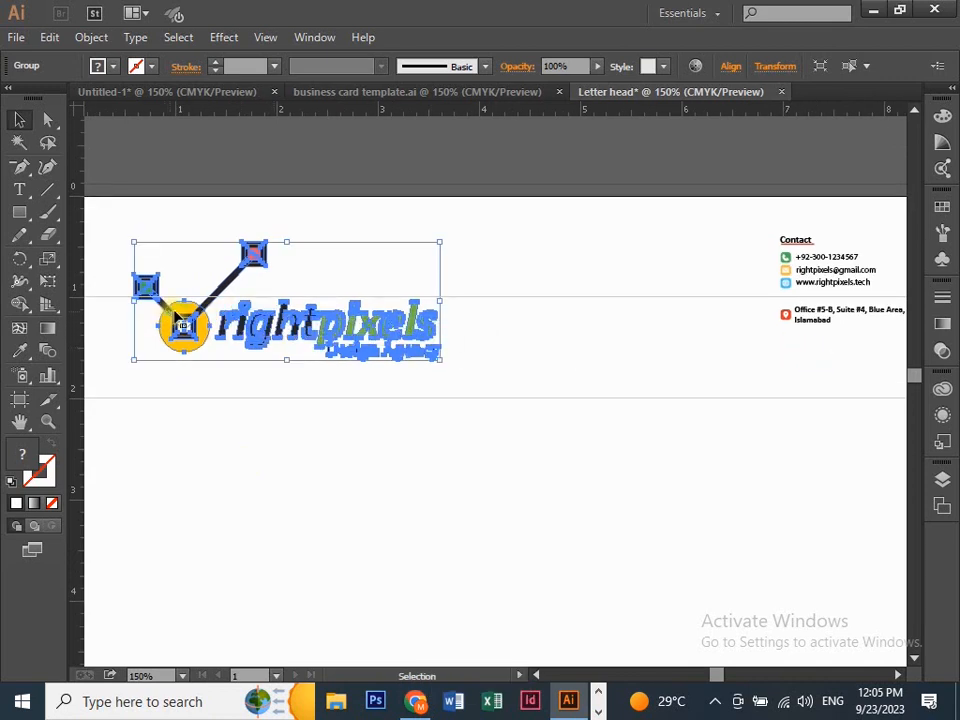
pyautogui.press('space')
pyautogui.moveTo(213, 362); pyautogui.dragTo(254, 350)
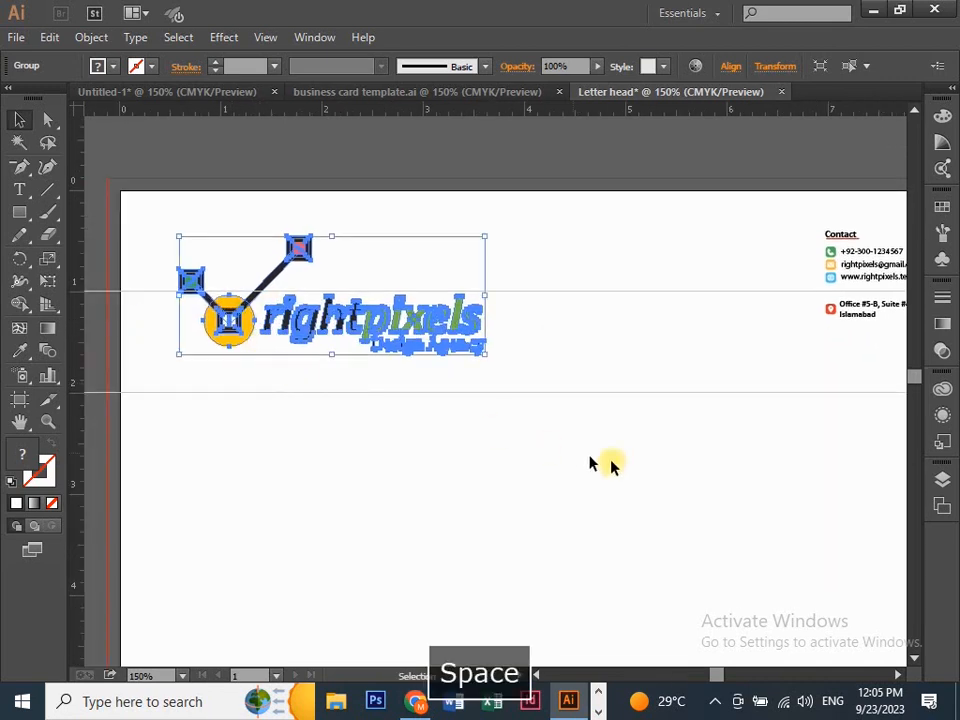
pyautogui.press('space')
pyautogui.moveTo(541, 604); pyautogui.dragTo(486, 454)
pyautogui.moveTo(448, 622); pyautogui.dragTo(443, 579)
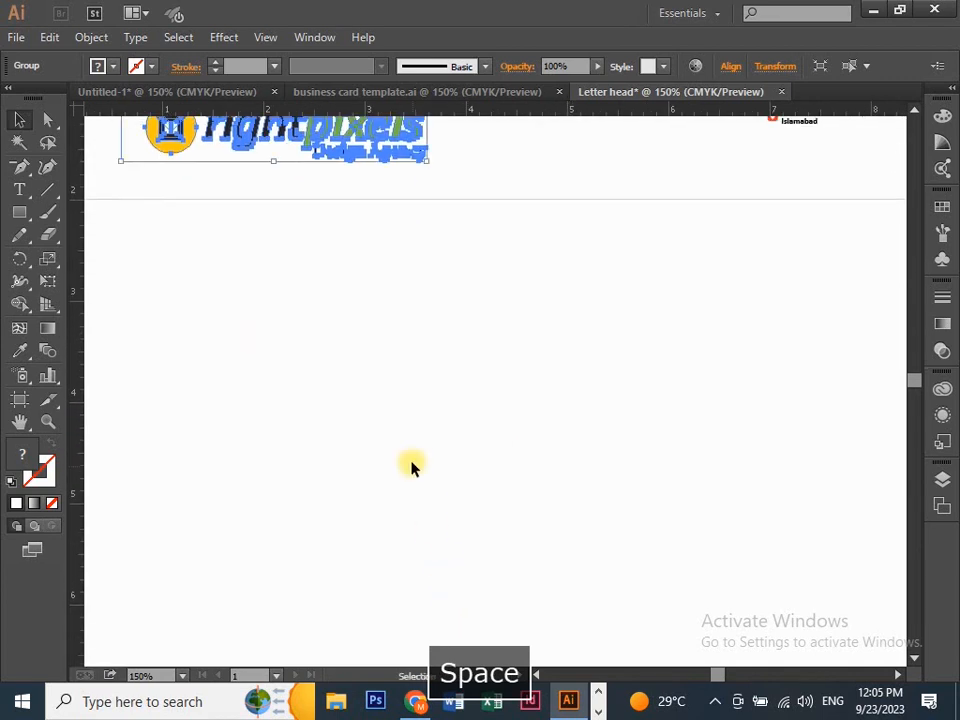
pyautogui.scroll(-3, 411, 466)
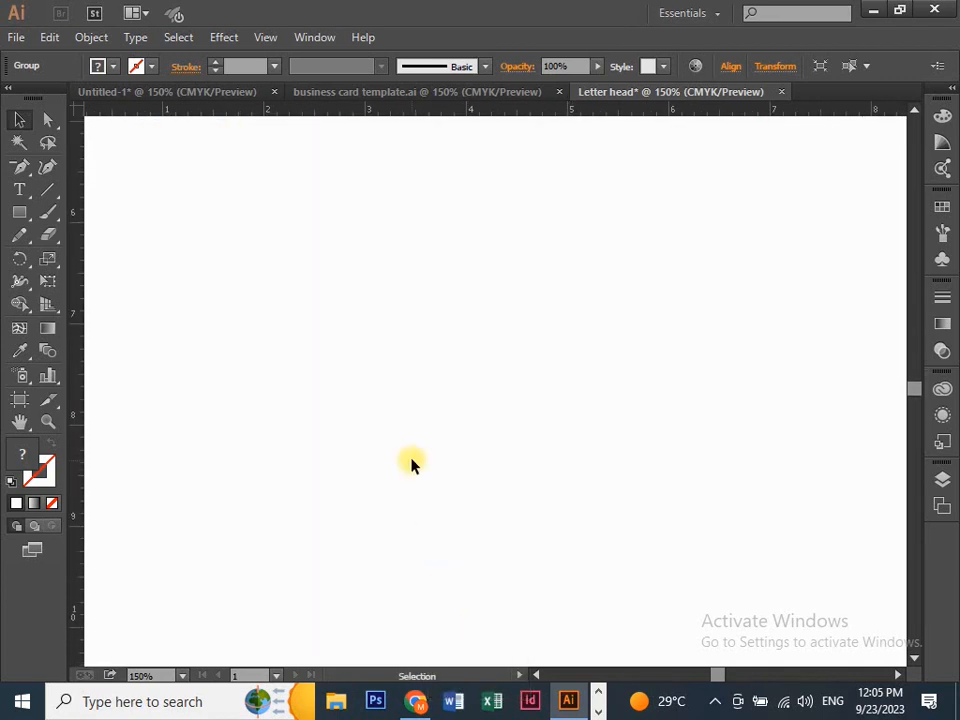
pyautogui.scroll(6, 308, 390)
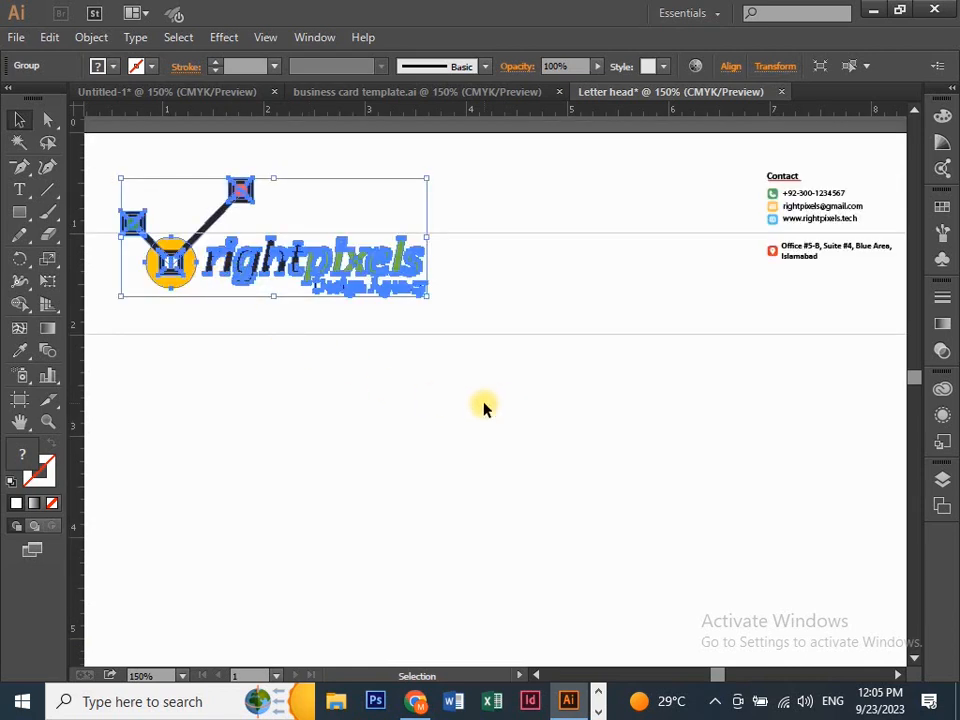
# Move the contact details group to the artboard's lower-left corner across the footer guide and enlarge it to about 2 in wide.
pyautogui.moveTo(720, 161); pyautogui.dragTo(844, 322)
pyautogui.moveTo(797, 194); pyautogui.dragTo(281, 516)
pyautogui.press('space')
pyautogui.moveTo(281, 495); pyautogui.dragTo(325, 165)
pyautogui.moveTo(341, 220); pyautogui.dragTo(236, 542)
pyautogui.press('space')
pyautogui.moveTo(236, 544); pyautogui.dragTo(313, 217)
pyautogui.moveTo(313, 217); pyautogui.dragTo(257, 544)
pyautogui.moveTo(340, 494); pyautogui.dragTo(413, 409)
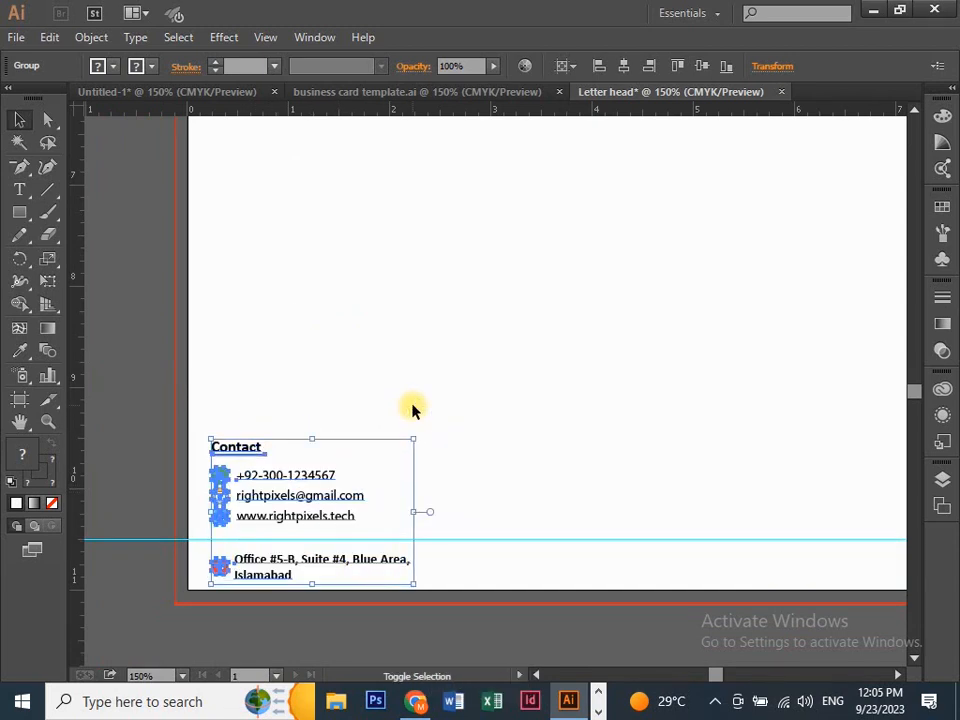
pyautogui.click(413, 409)
# Draw a footer rectangle across the full bleed width, from the footer guide down to the lower bleed line.
pyautogui.hotkey('ctrl', '=')
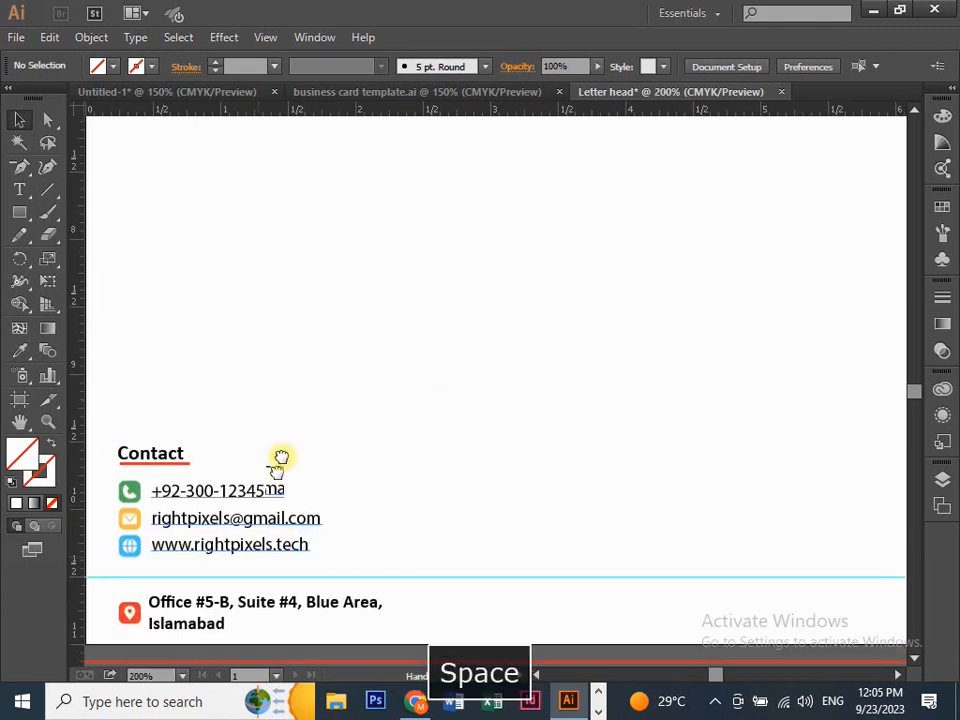
pyautogui.moveTo(274, 467); pyautogui.dragTo(235, 417)
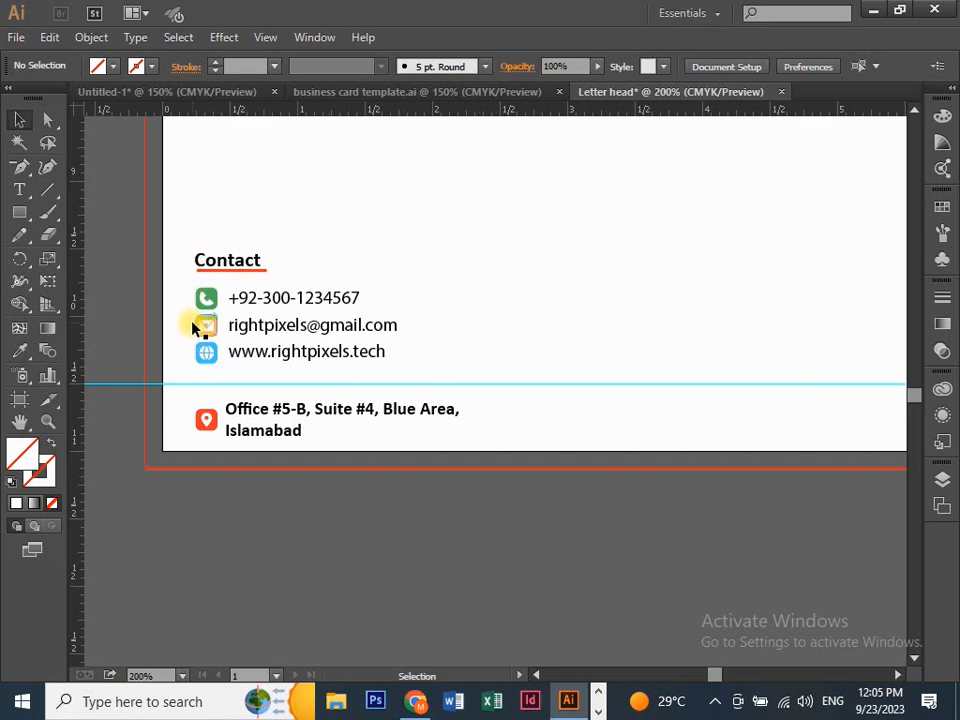
pyautogui.hotkey('ctrl', '-')
pyautogui.hotkey('ctrl', '=')
pyautogui.press('space')
pyautogui.moveTo(229, 435); pyautogui.dragTo(361, 488)
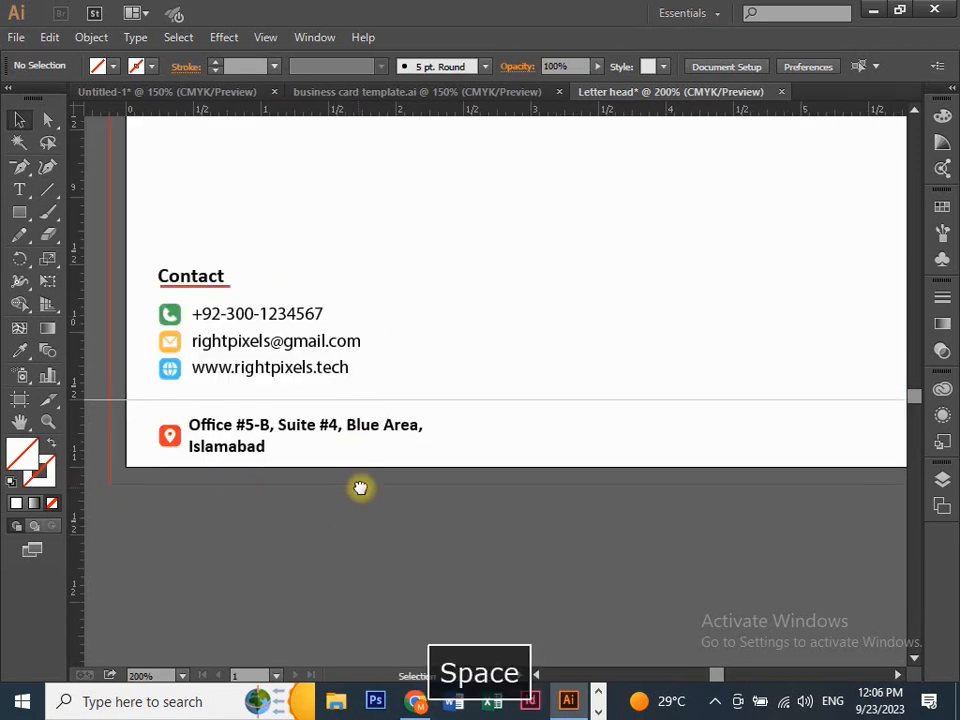
pyautogui.hotkey('ctrl', '-')
pyautogui.click(19, 212)
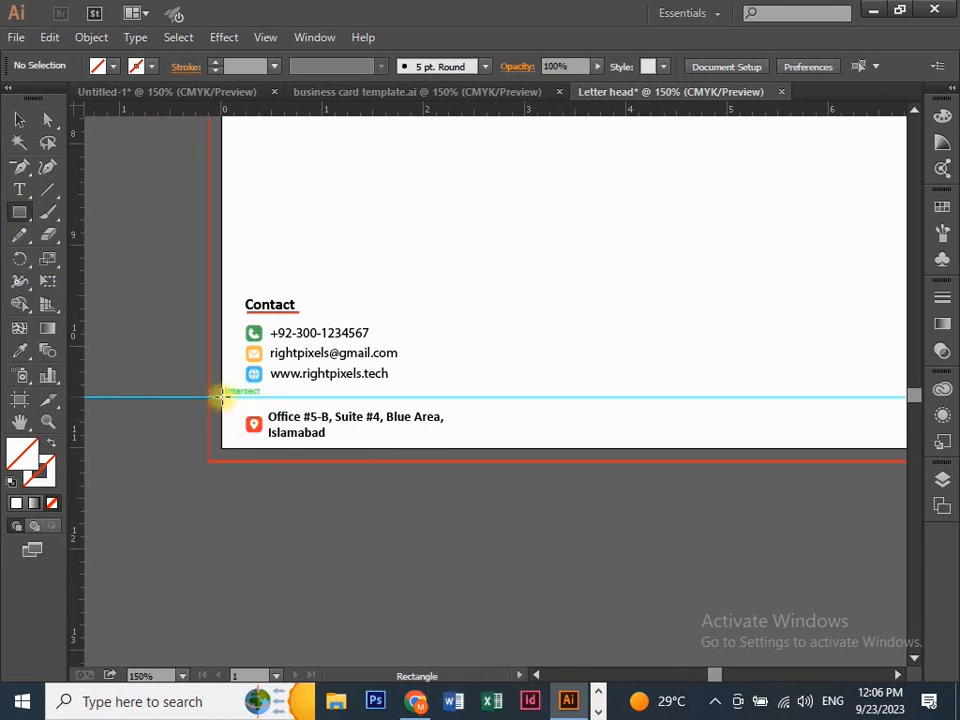
pyautogui.moveTo(208, 393); pyautogui.dragTo(670, 459)
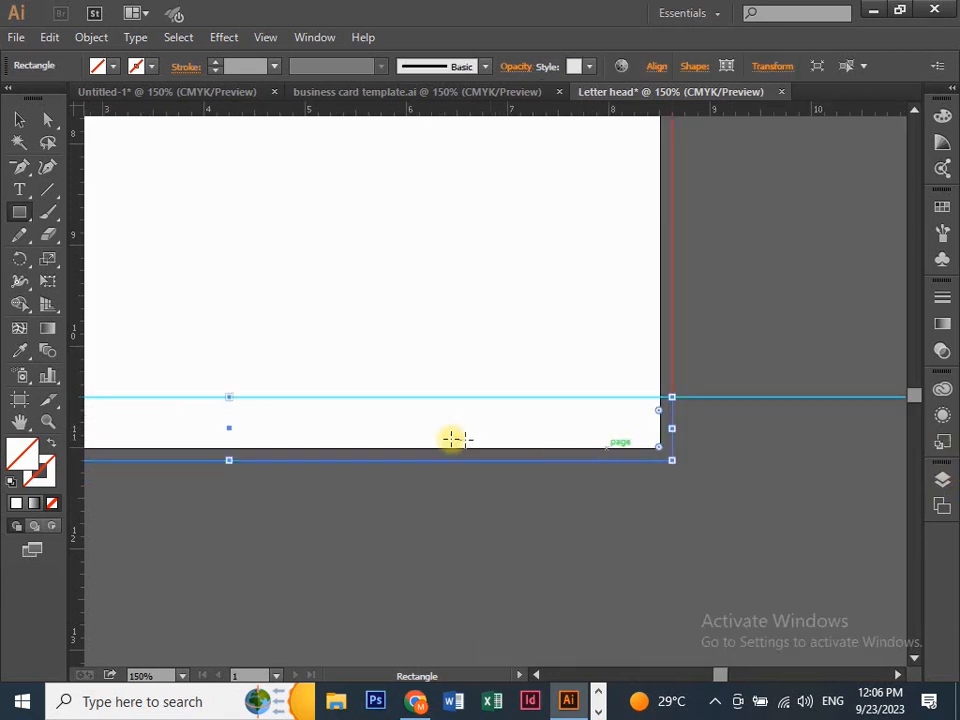
# Fill the footer rectangle with the yellow sampled from the logo's circle using the Eyedropper.
pyautogui.press('space')
pyautogui.moveTo(251, 336); pyautogui.dragTo(293, 428)
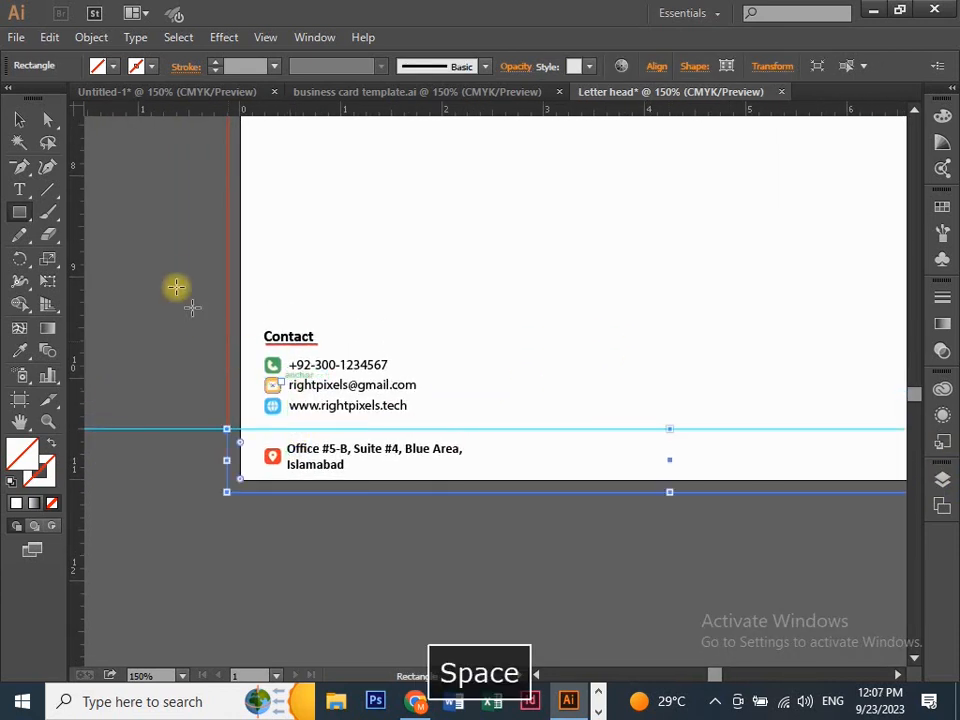
pyautogui.click(116, 72)
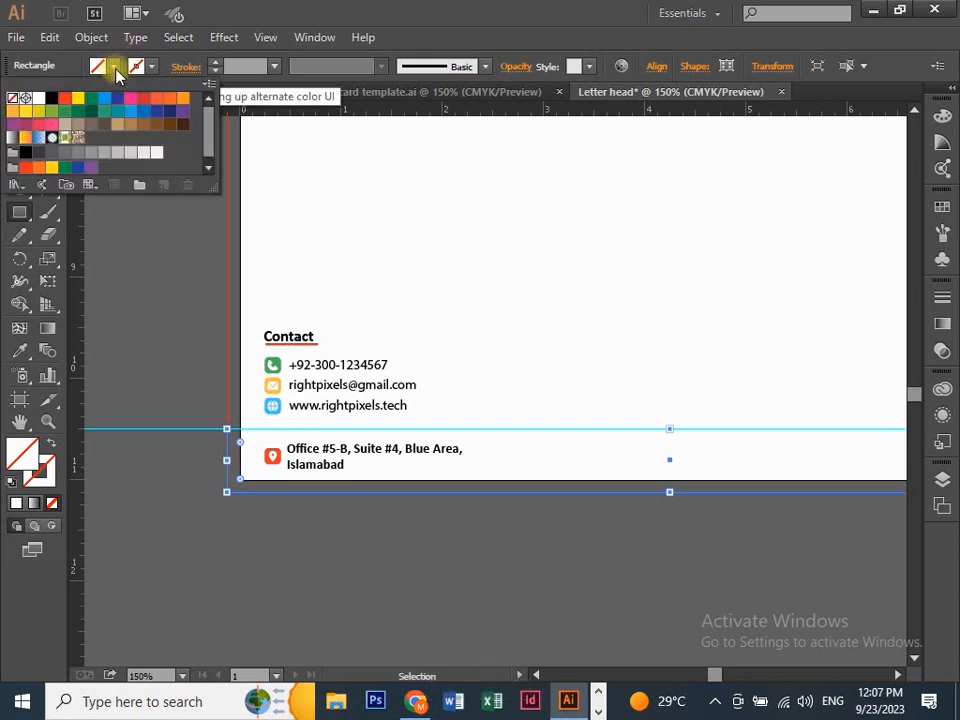
pyautogui.hotkey('ctrl', '=')
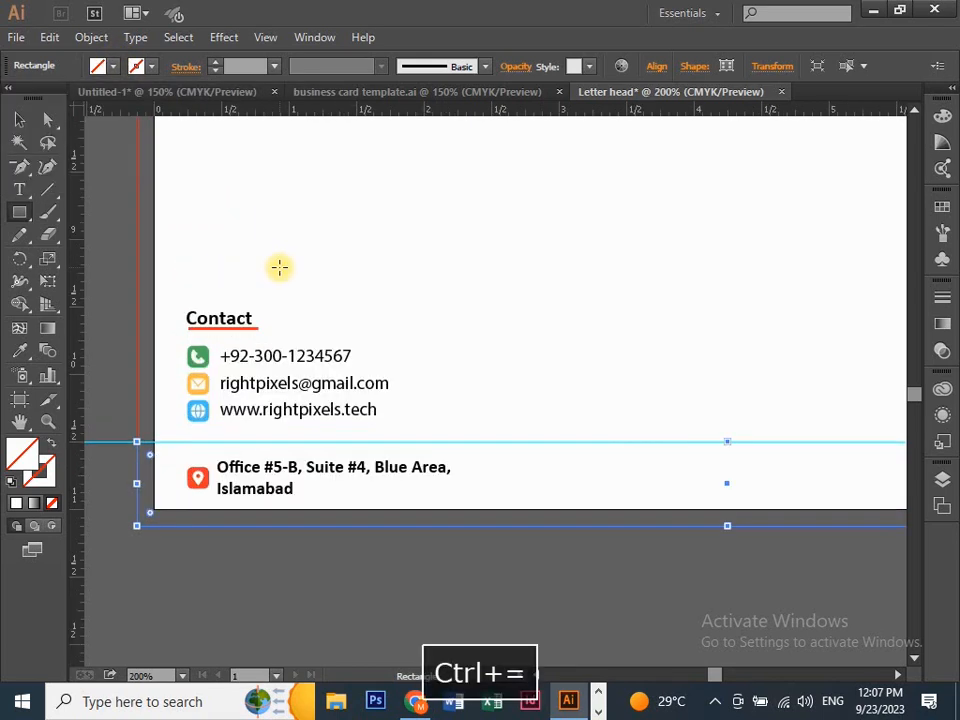
pyautogui.hotkey('ctrl', '=')
pyautogui.hotkey('ctrl', '=')
pyautogui.moveTo(294, 419); pyautogui.dragTo(630, 338)
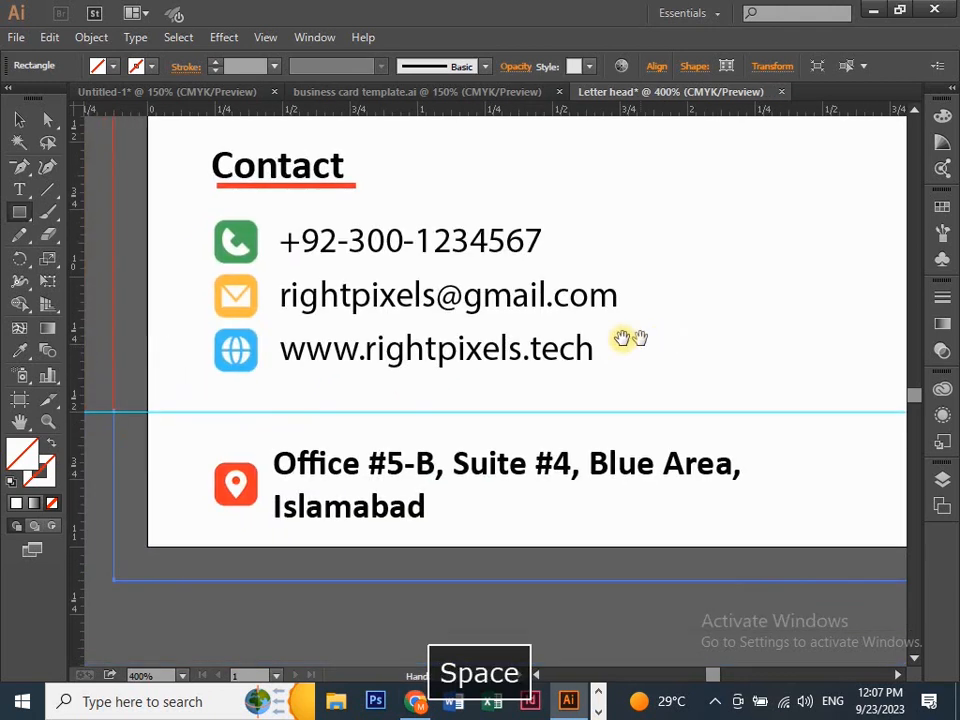
pyautogui.moveTo(428, 306); pyautogui.dragTo(361, 700)
pyautogui.moveTo(253, 332); pyautogui.dragTo(376, 662)
pyautogui.moveTo(321, 260); pyautogui.dragTo(268, 422)
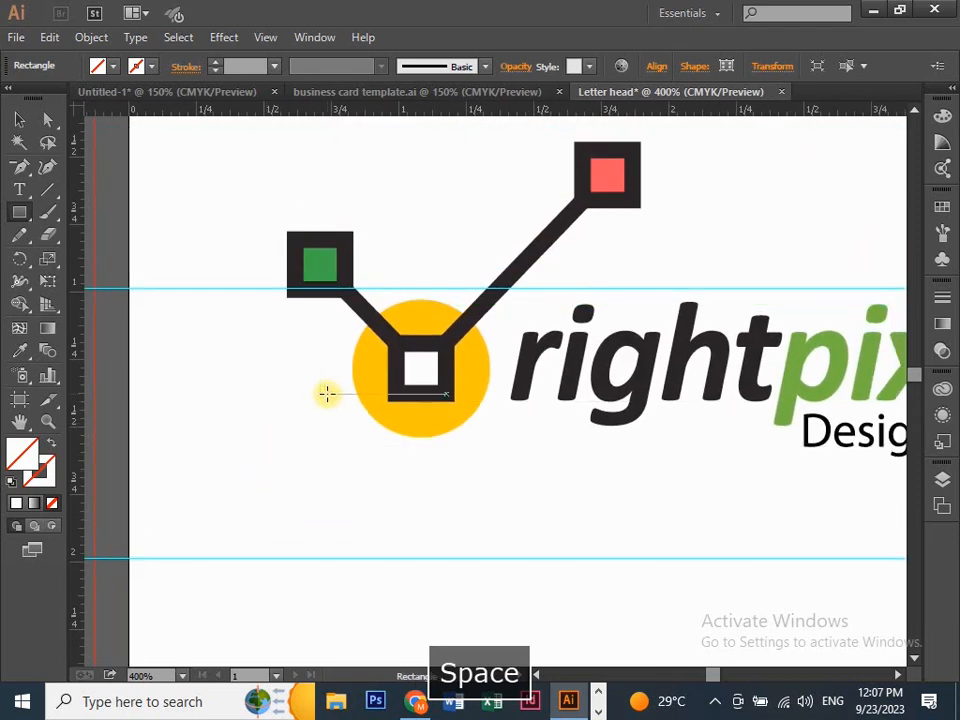
pyautogui.press('o')
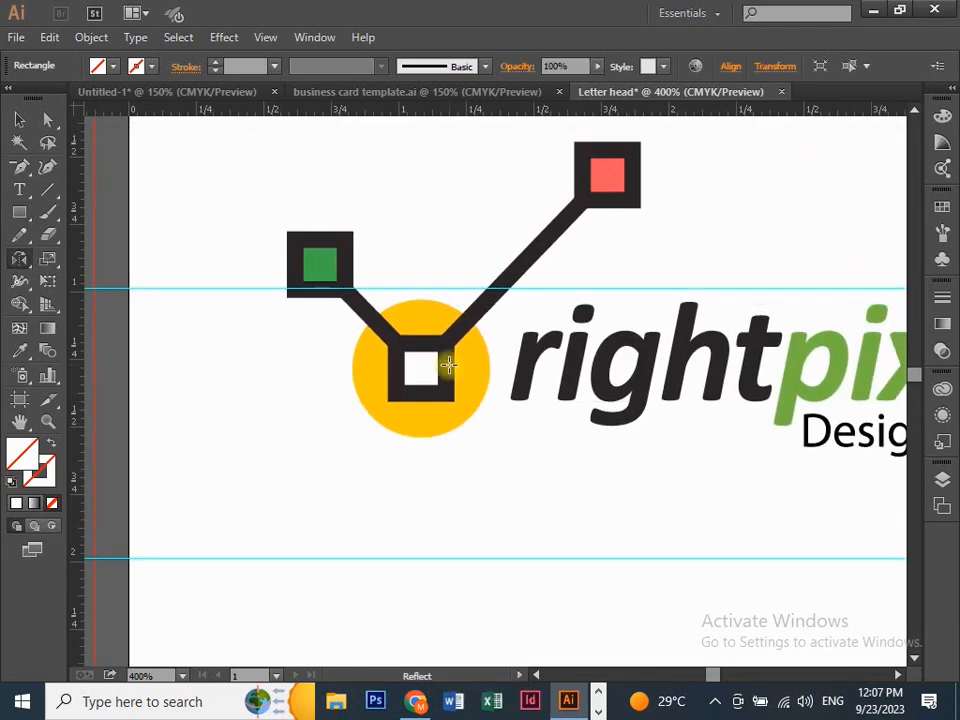
pyautogui.press('i')
pyautogui.click(373, 366)
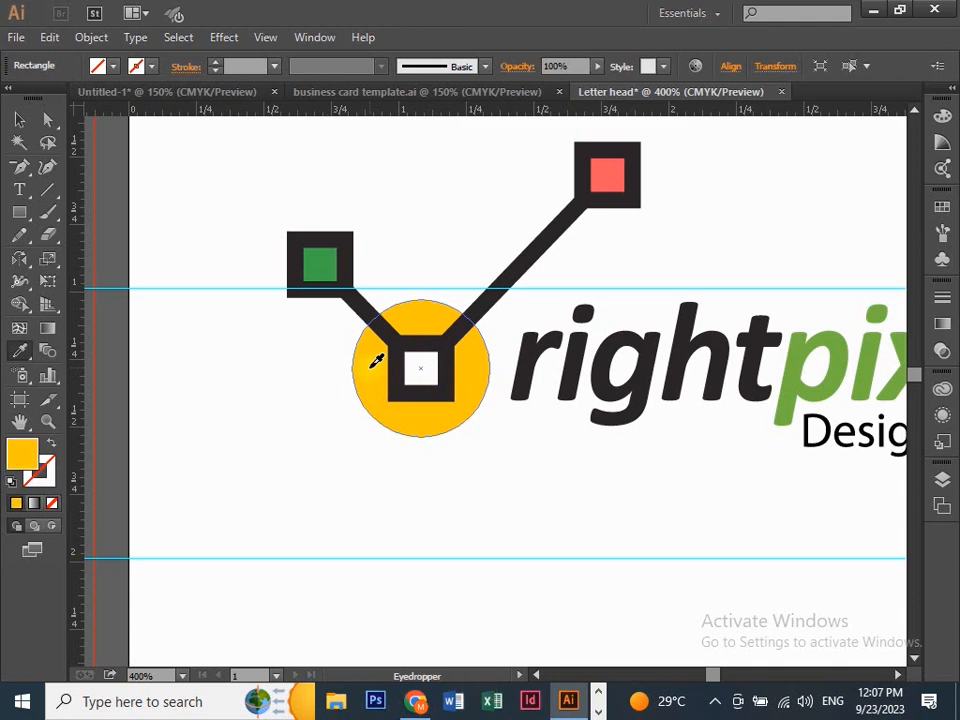
# Send the yellow footer rectangle to the back, behind the address text and location icon.
pyautogui.scroll(-5, 375, 361)
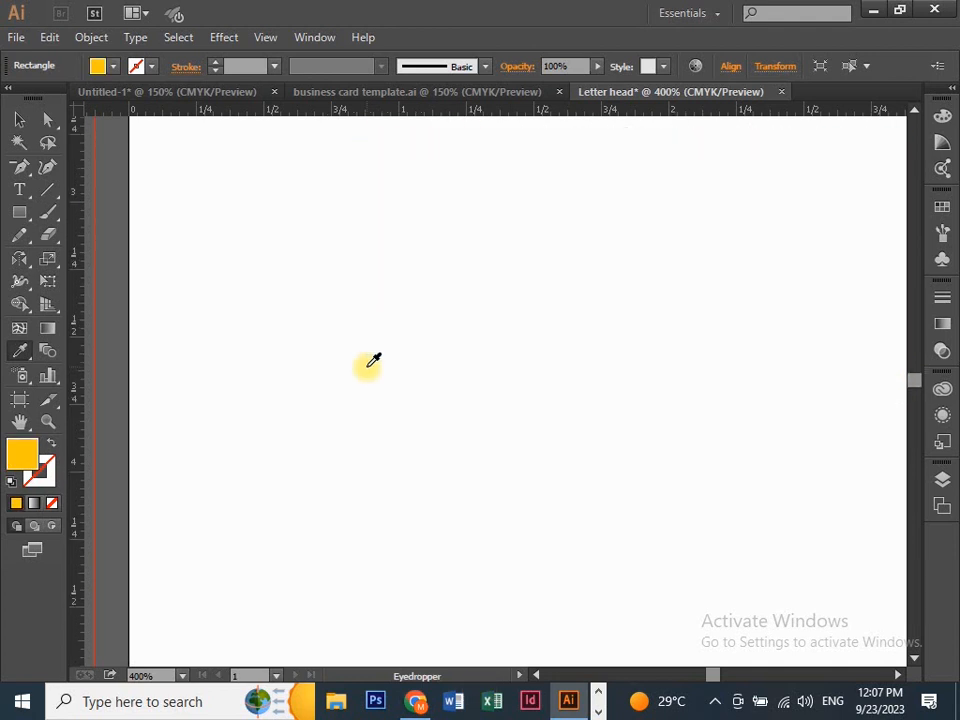
pyautogui.scroll(-8, 373, 360)
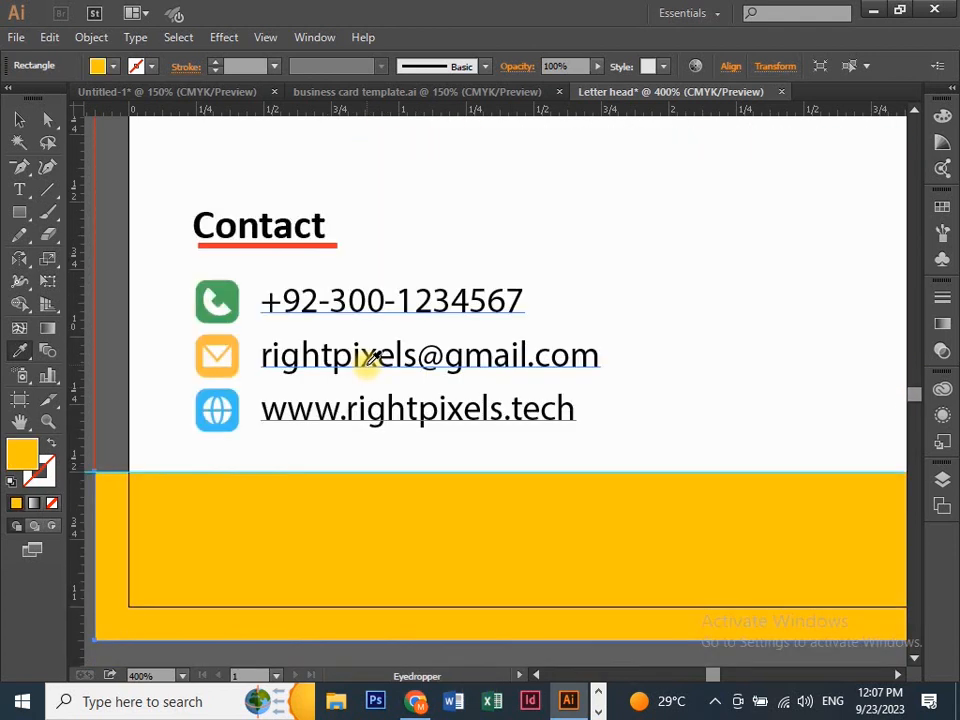
pyautogui.click(19, 119)
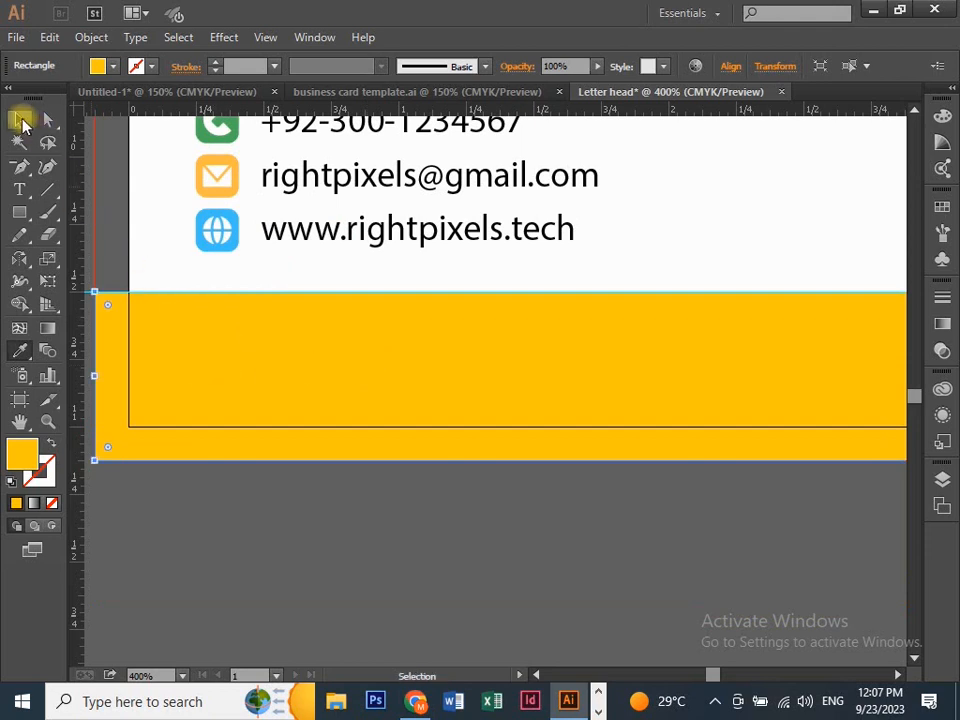
pyautogui.rightClick(184, 355)
pyautogui.moveTo(381, 615)
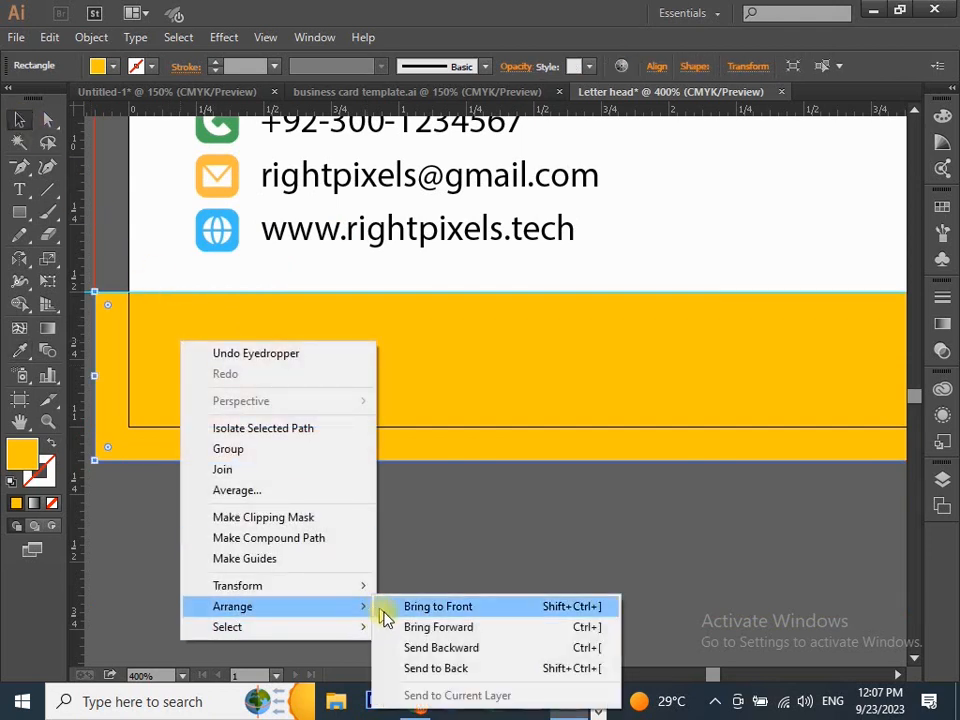
pyautogui.click(414, 671)
pyautogui.click(468, 551)
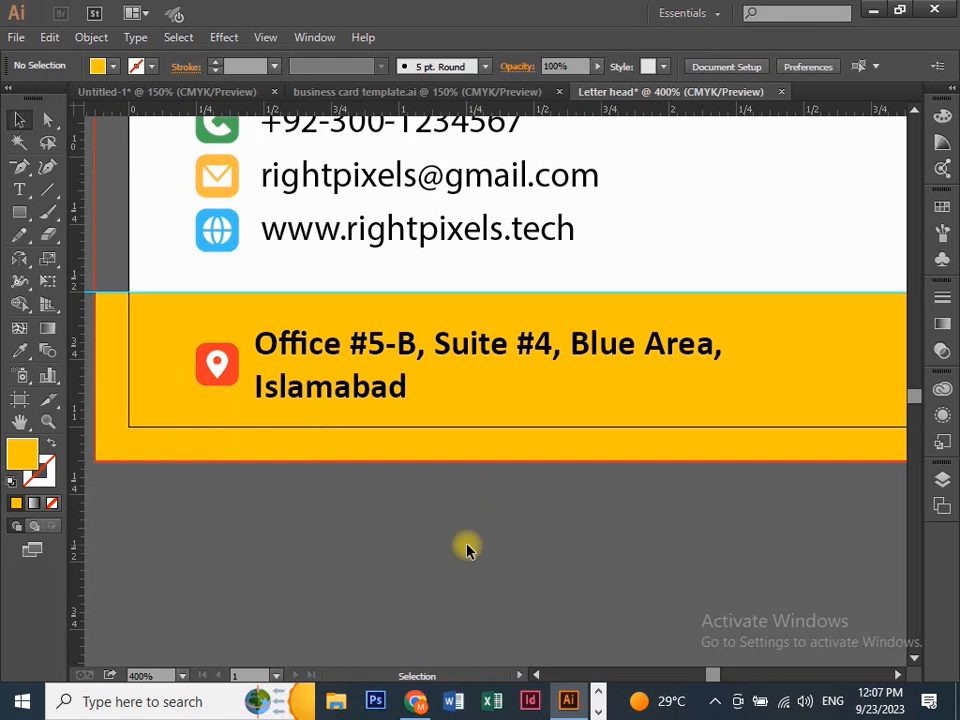
# Join the footer address into a single line and center it vertically beside the location icon.
pyautogui.press('space')
pyautogui.moveTo(669, 516); pyautogui.dragTo(547, 576)
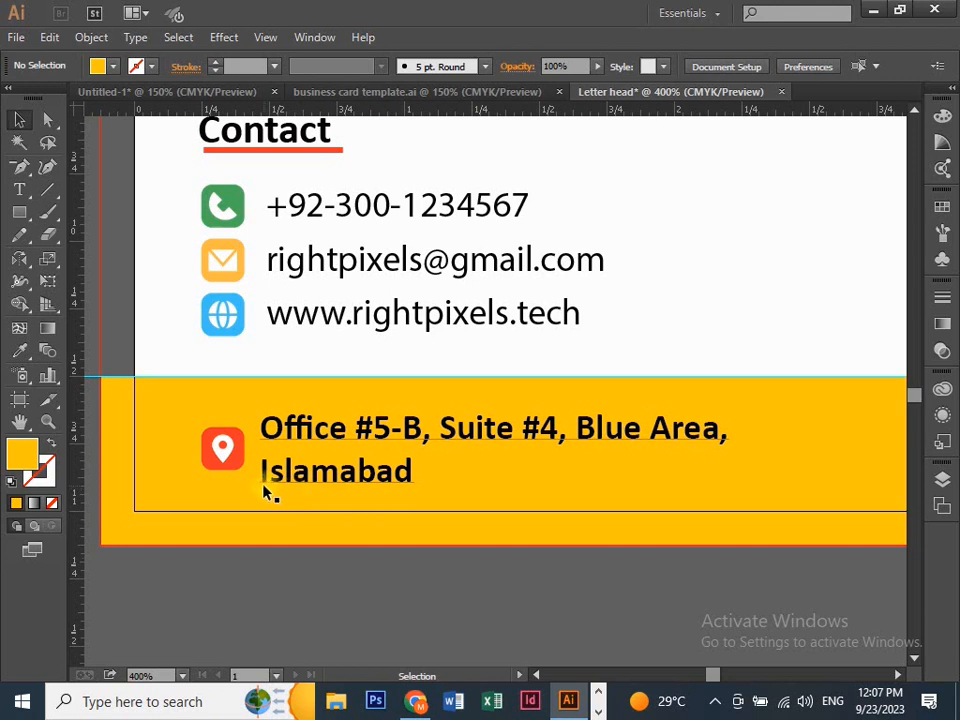
pyautogui.press('t')
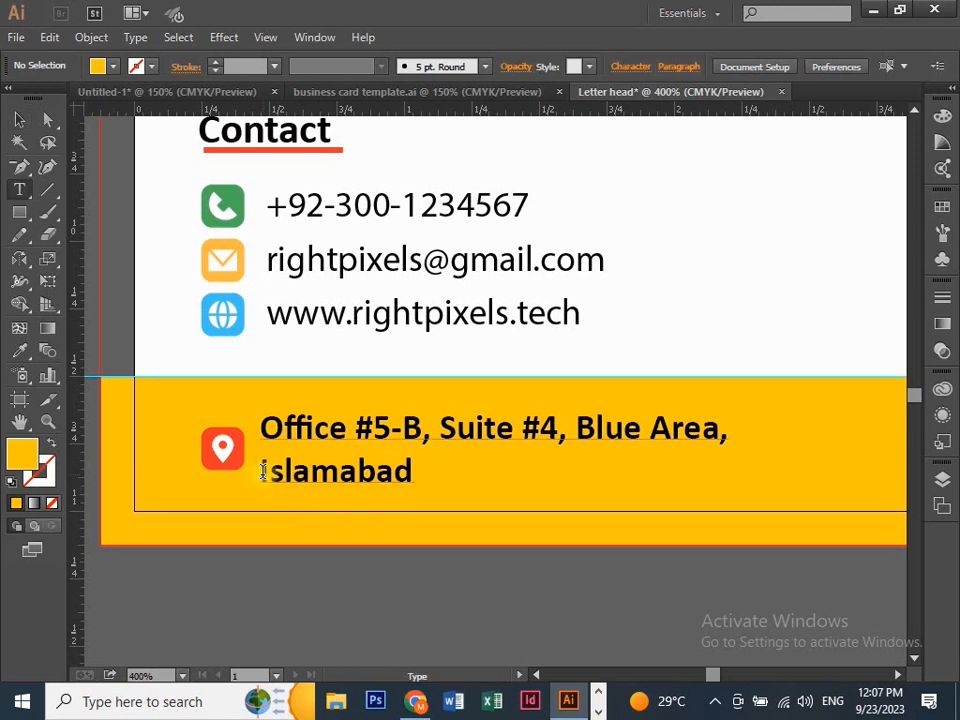
pyautogui.click(263, 471)
pyautogui.press('BackSpace')
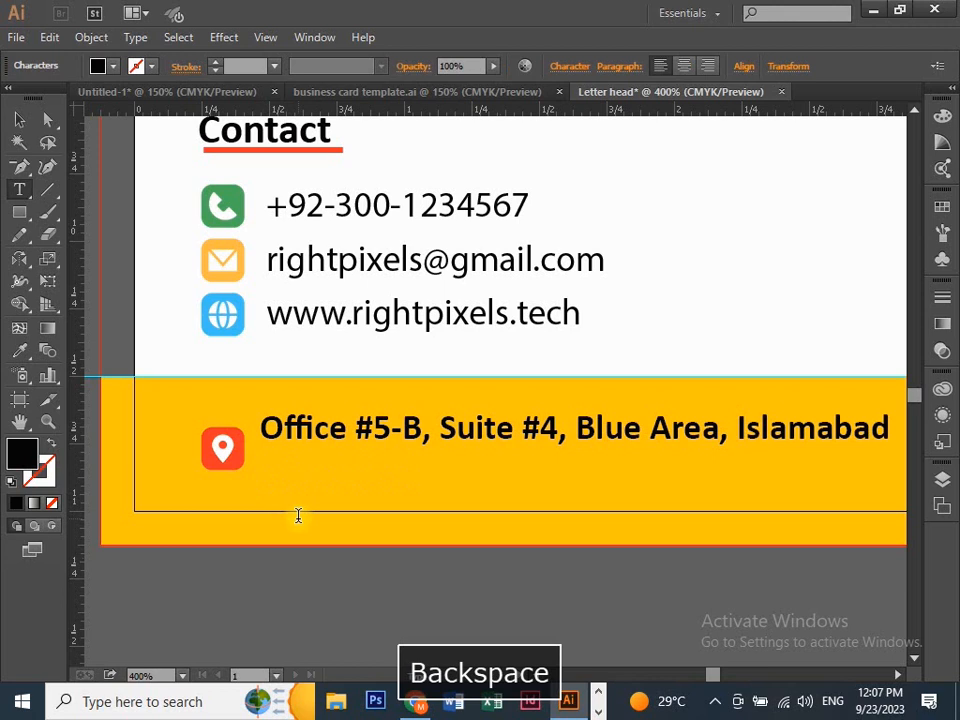
pyautogui.click(19, 119)
pyautogui.moveTo(300, 422); pyautogui.dragTo(313, 456)
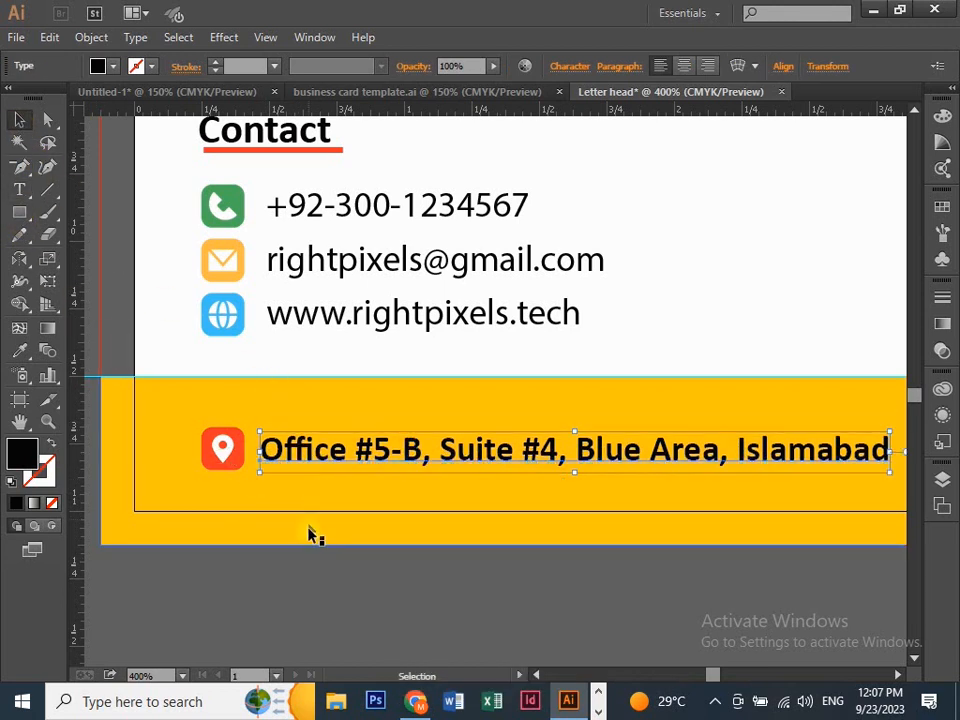
pyautogui.click(308, 596)
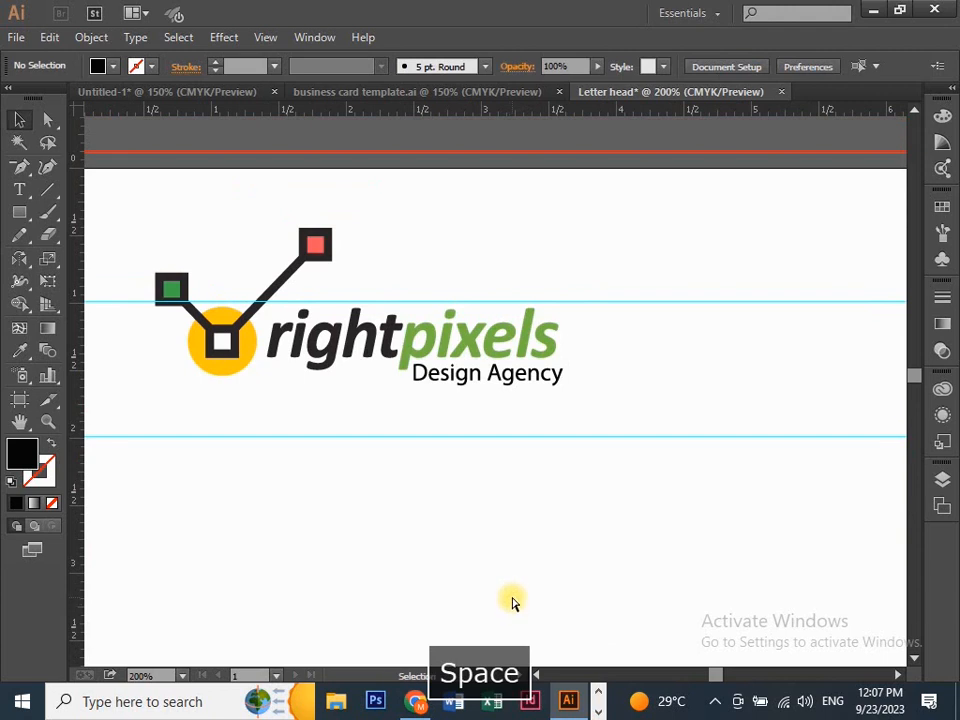
# Select the left cluster of red, green and yellow squares beside the artboard and move it onto the artboard's upper-right area.
pyautogui.hotkey('ctrl', '-')
pyautogui.press('space')
pyautogui.moveTo(407, 390); pyautogui.dragTo(586, 508)
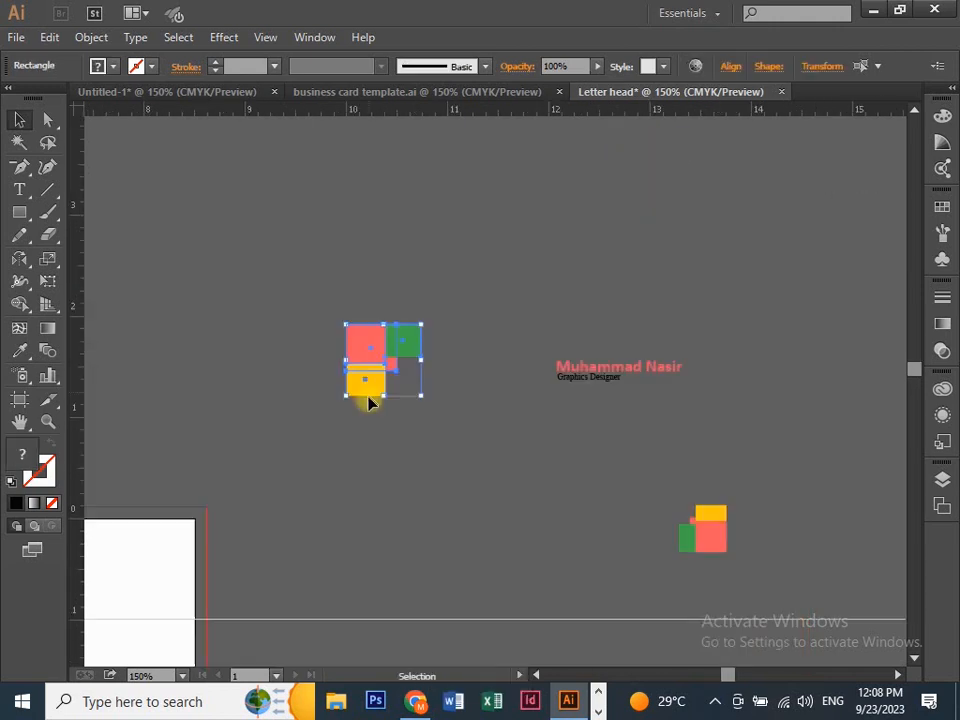
pyautogui.press('space')
pyautogui.moveTo(285, 543); pyautogui.dragTo(429, 373)
pyautogui.moveTo(508, 218); pyautogui.dragTo(234, 444)
# Rotate the cluster of colored squares 90° clockwise so the red square sits at the upper right.
pyautogui.hotkey('ctrl', '=')
pyautogui.hotkey('ctrl', '=')
pyautogui.press('space')
pyautogui.moveTo(228, 514); pyautogui.dragTo(565, 350)
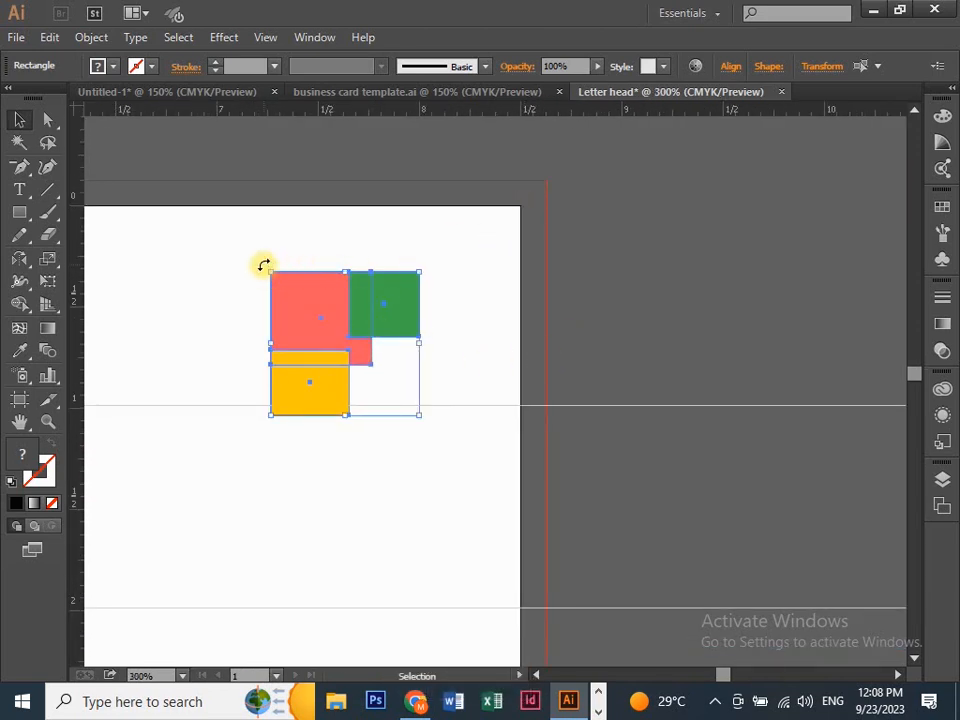
pyautogui.moveTo(263, 265); pyautogui.dragTo(455, 305)
# Align the rotated cluster of squares with the upper-right corner of the bleed.
pyautogui.hotkey('ctrl', '=')
pyautogui.hotkey('ctrl', '=')
pyautogui.moveTo(530, 218); pyautogui.dragTo(493, 440)
pyautogui.moveTo(422, 339); pyautogui.dragTo(532, 234)
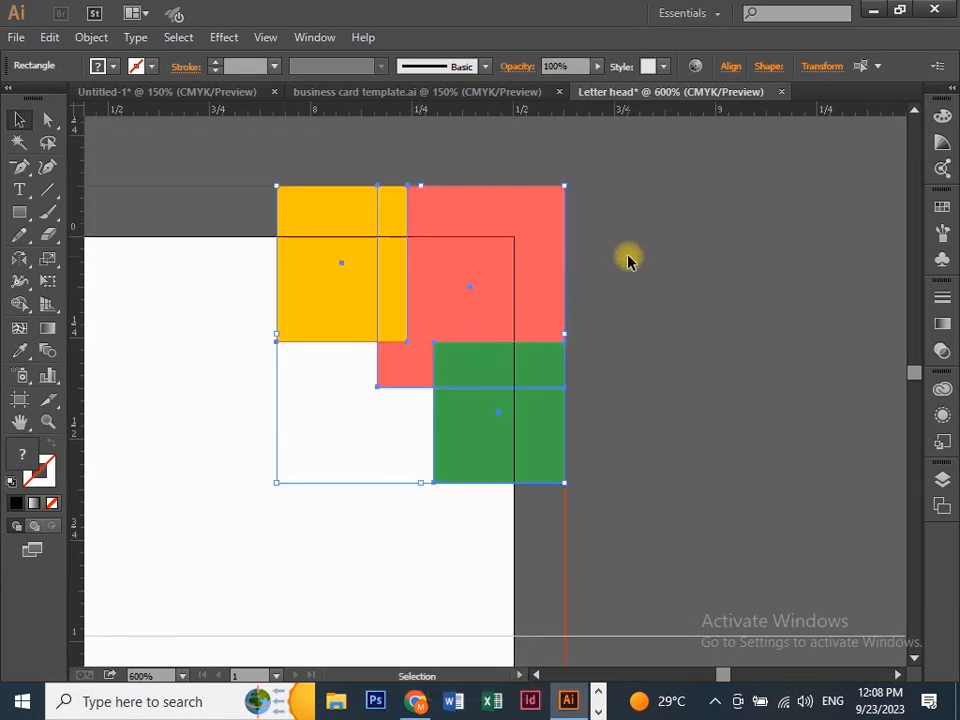
pyautogui.click(630, 259)
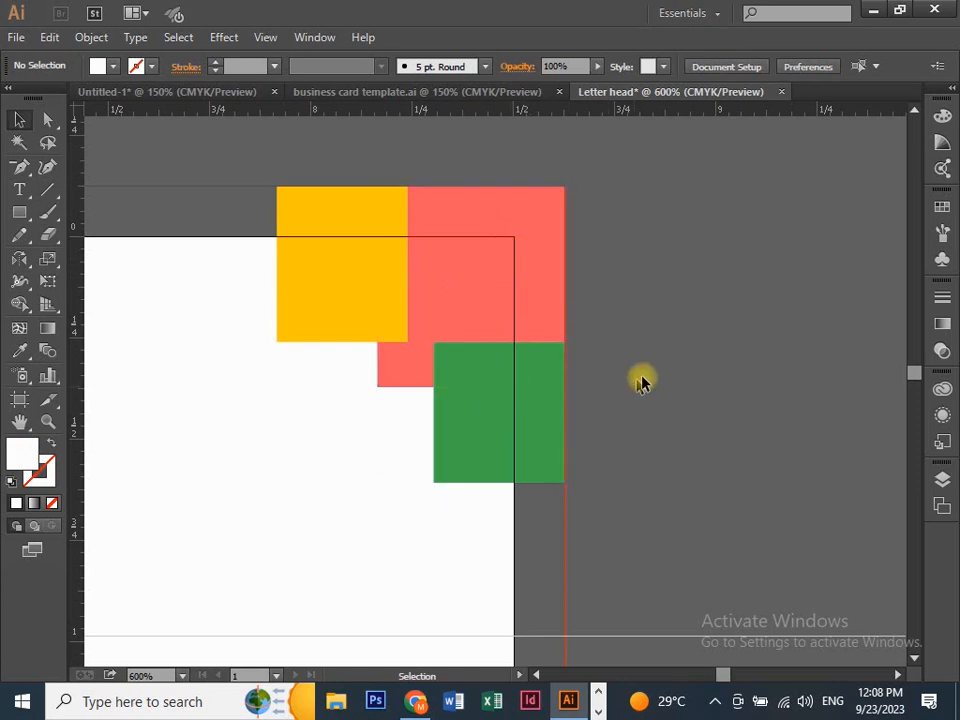
# Review the corner decoration, the page's right side, the footer band and the leftover business card shapes beside the artboard.
pyautogui.hotkey('ctrl', '-')
pyautogui.hotkey('ctrl', '-')
pyautogui.hotkey('ctrl', '-')
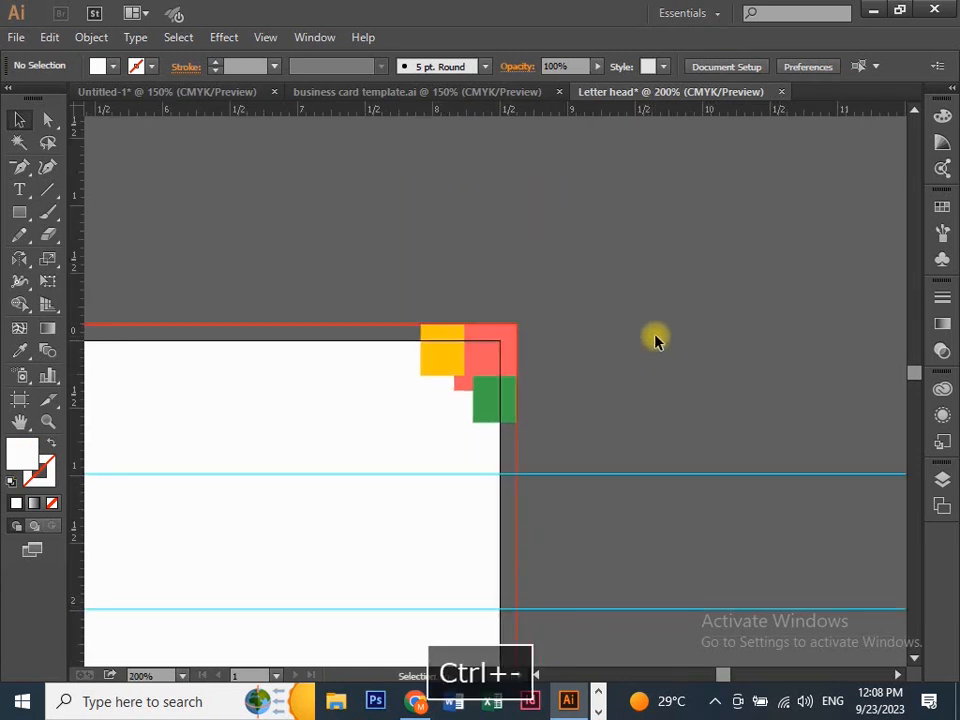
pyautogui.press('space')
pyautogui.moveTo(668, 330); pyautogui.dragTo(615, 289)
pyautogui.moveTo(594, 495); pyautogui.dragTo(602, 281)
pyautogui.hotkey('ctrl', '-')
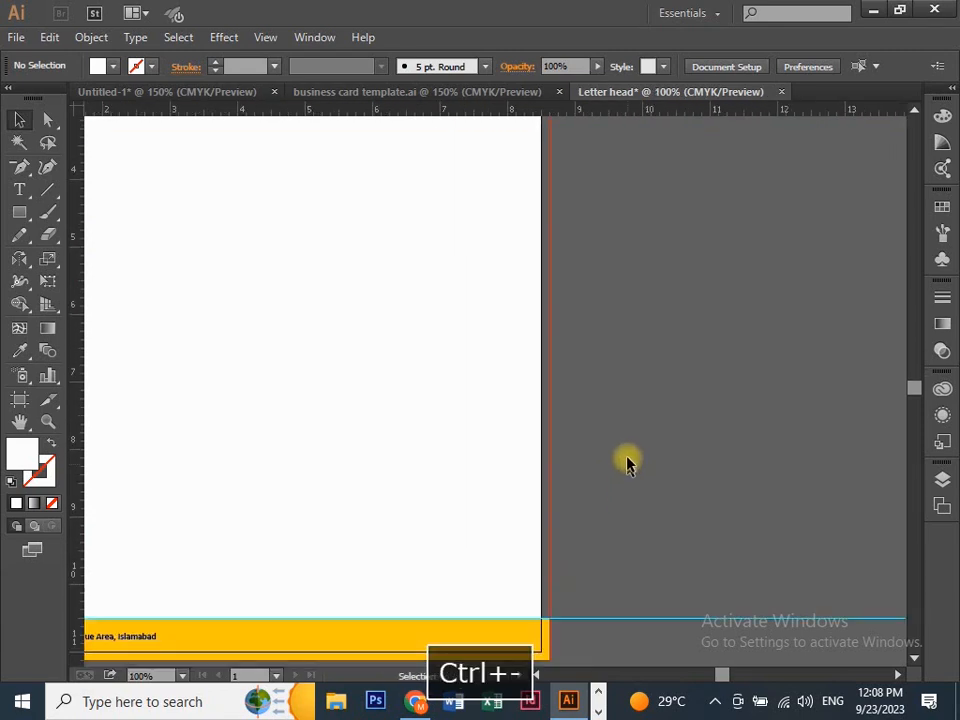
pyautogui.press('space')
pyautogui.moveTo(583, 538); pyautogui.dragTo(635, 335)
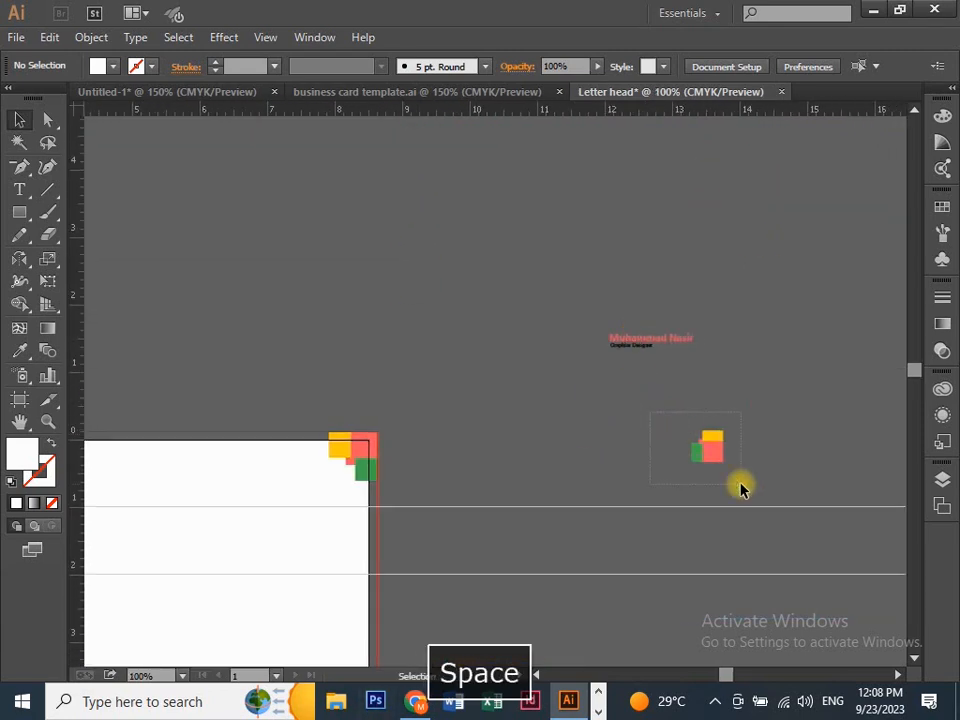
# Move the remaining cluster of red, green and yellow squares from beside the artboard onto the footer's lower-right corner.
pyautogui.click(720, 454)
pyautogui.moveTo(720, 454); pyautogui.dragTo(558, 304)
pyautogui.press('space')
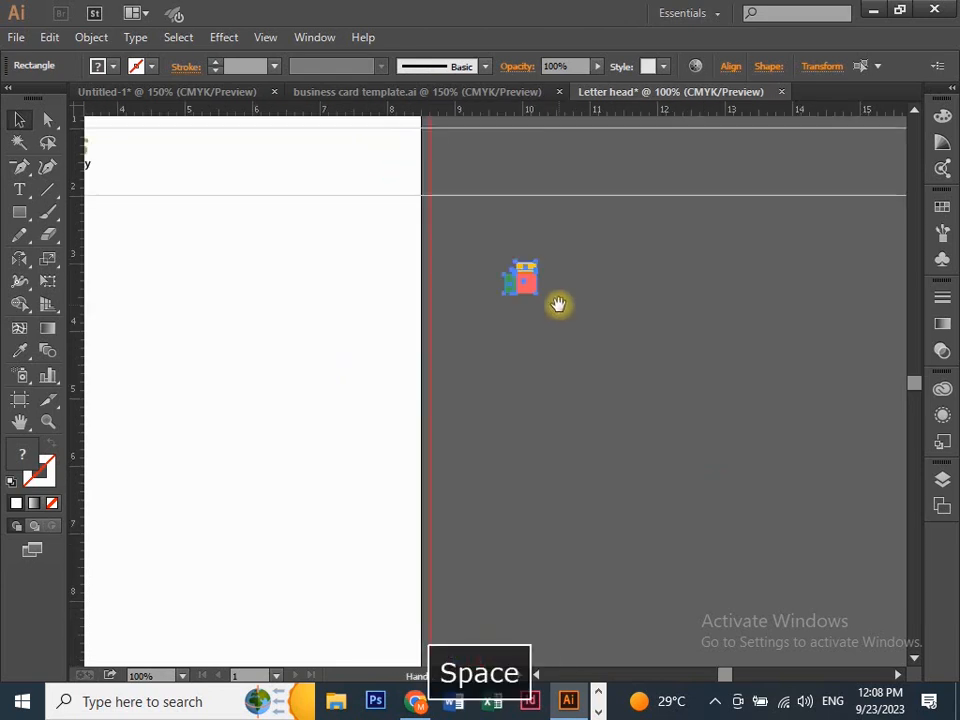
pyautogui.hotkey('ctrl', '=')
pyautogui.hotkey('ctrl', '=')
pyautogui.moveTo(580, 150); pyautogui.dragTo(480, 602)
pyautogui.press('space')
pyautogui.press('space')
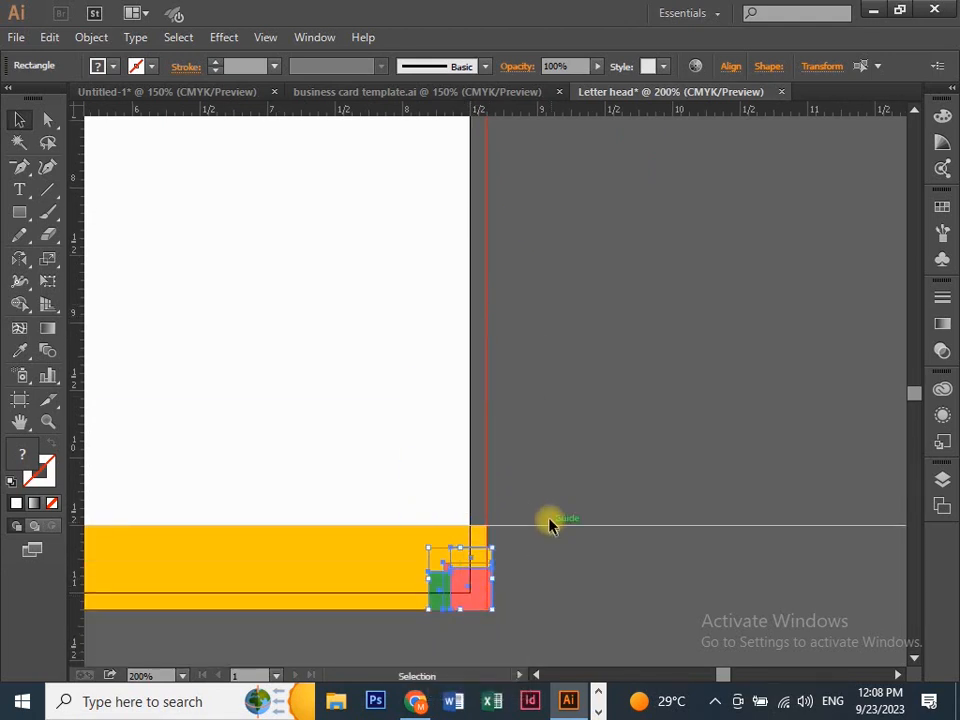
# Align the footer's corner cluster with the bleed edge and recolor its yellow rectangle dark charcoal.
pyautogui.click(396, 304)
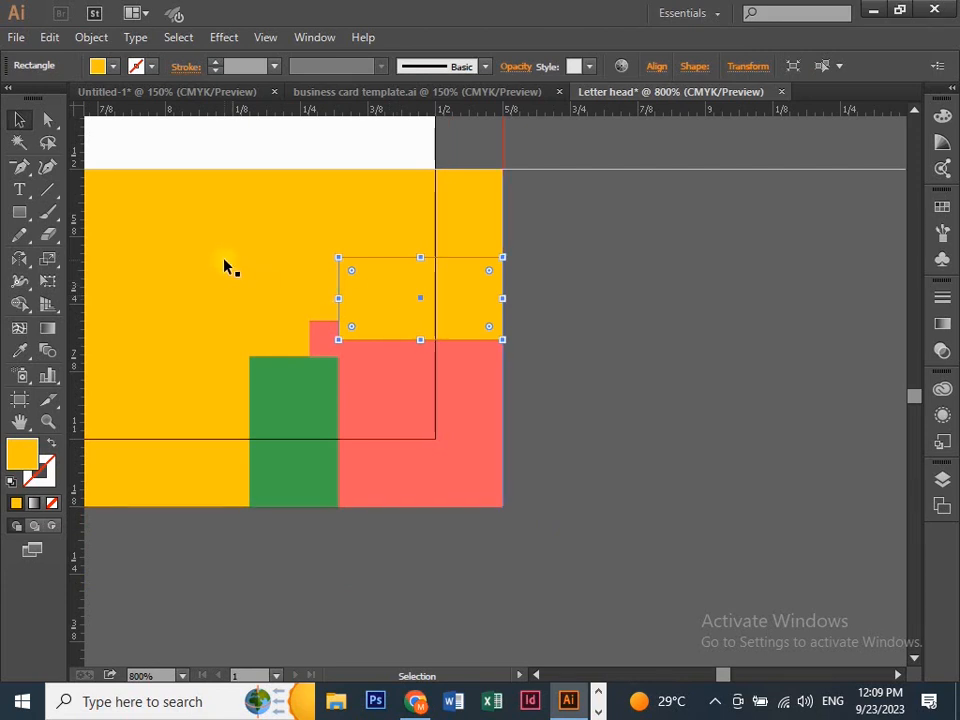
pyautogui.hotkey('ctrl', '-')
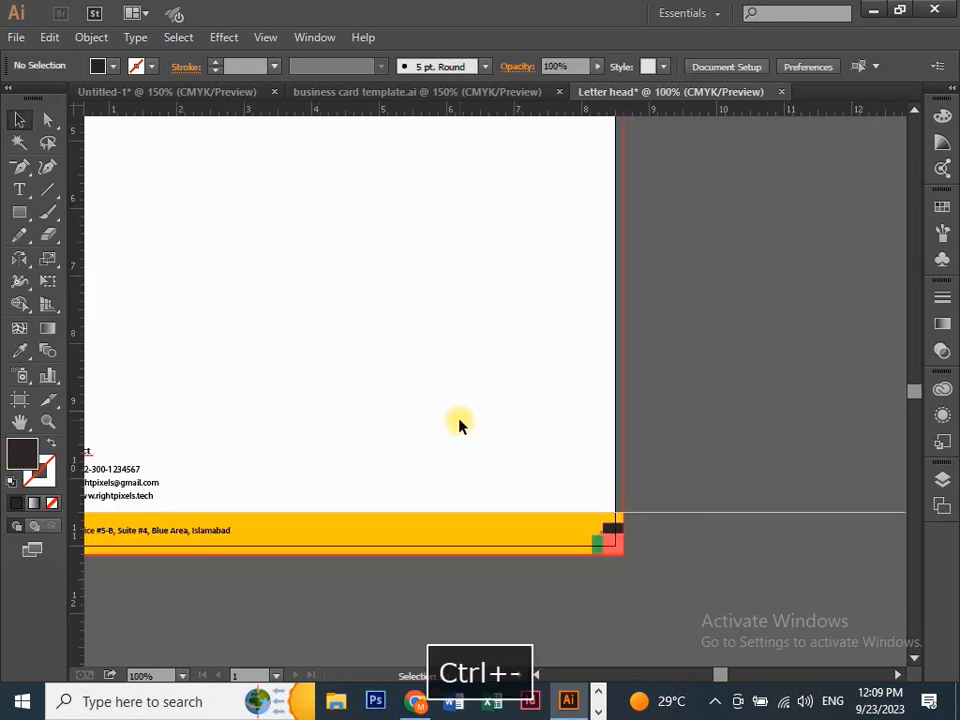
pyautogui.press('space')
pyautogui.moveTo(355, 397); pyautogui.dragTo(413, 442)
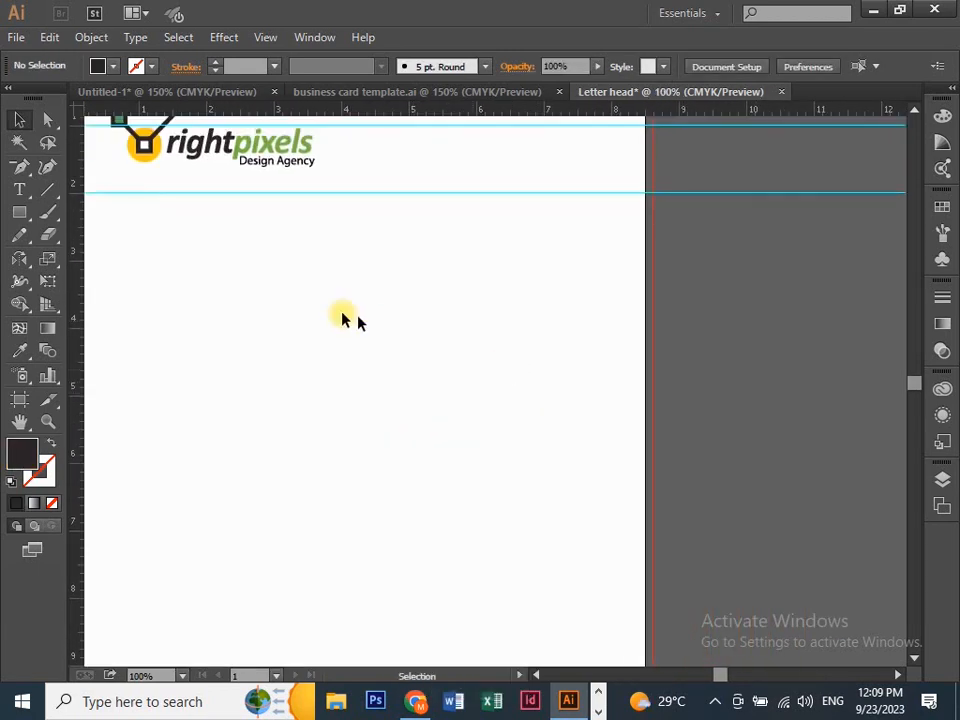
# Copy the header's rightpixels logo and paste a duplicate in the empty area to the right of the artboard.
pyautogui.press('space')
pyautogui.moveTo(227, 283); pyautogui.dragTo(411, 484)
pyautogui.hotkey('ctrl', '=')
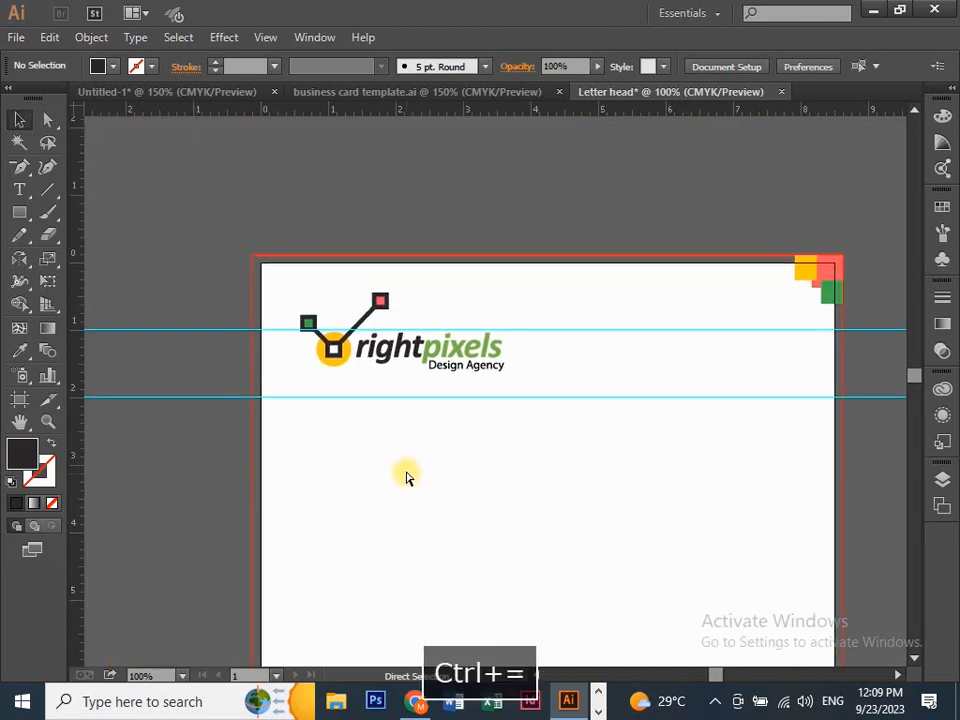
pyautogui.click(266, 330)
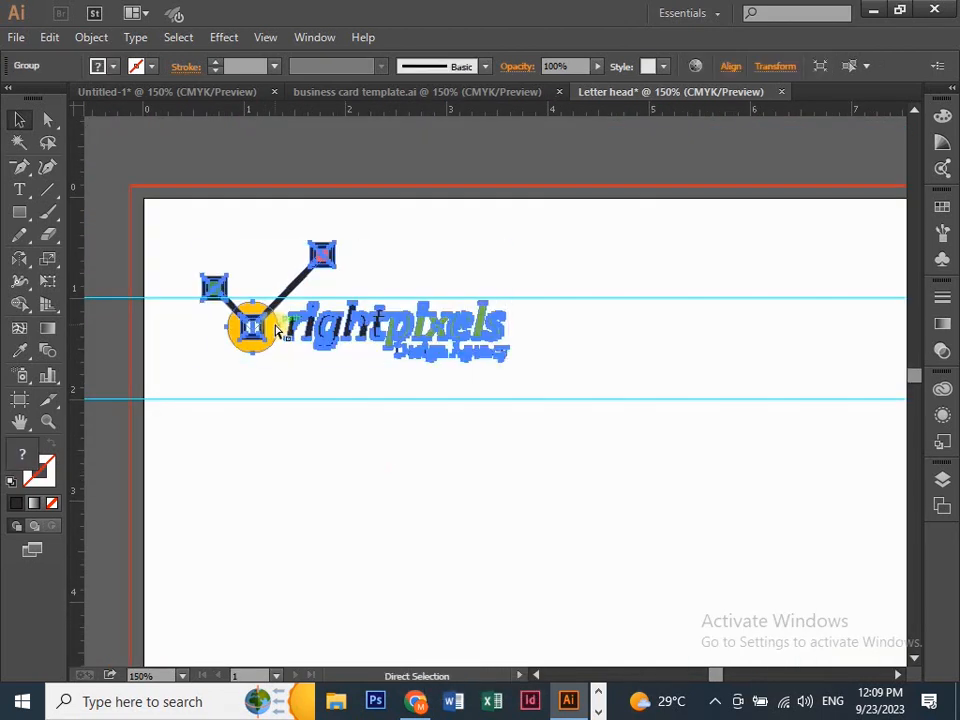
pyautogui.hotkey('ctrl', 'c')
pyautogui.scroll(-3, 551, 538)
pyautogui.press('space')
pyautogui.moveTo(540, 466); pyautogui.dragTo(204, 444)
pyautogui.moveTo(763, 461); pyautogui.dragTo(392, 430)
pyautogui.moveTo(682, 415); pyautogui.dragTo(468, 426)
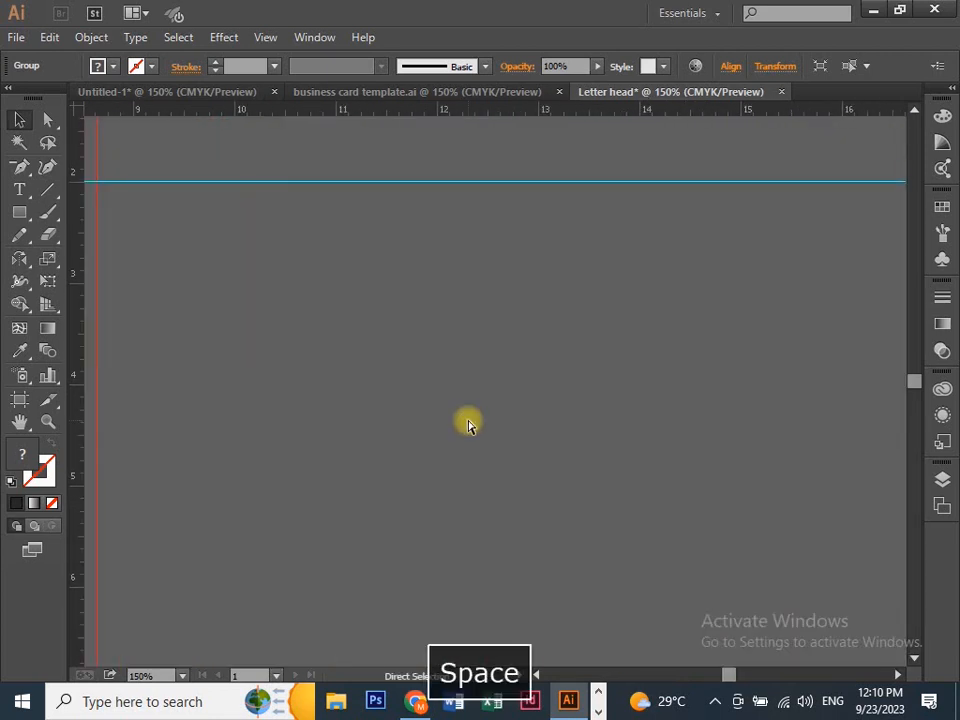
pyautogui.hotkey('ctrl', 'v')
pyautogui.click(317, 495)
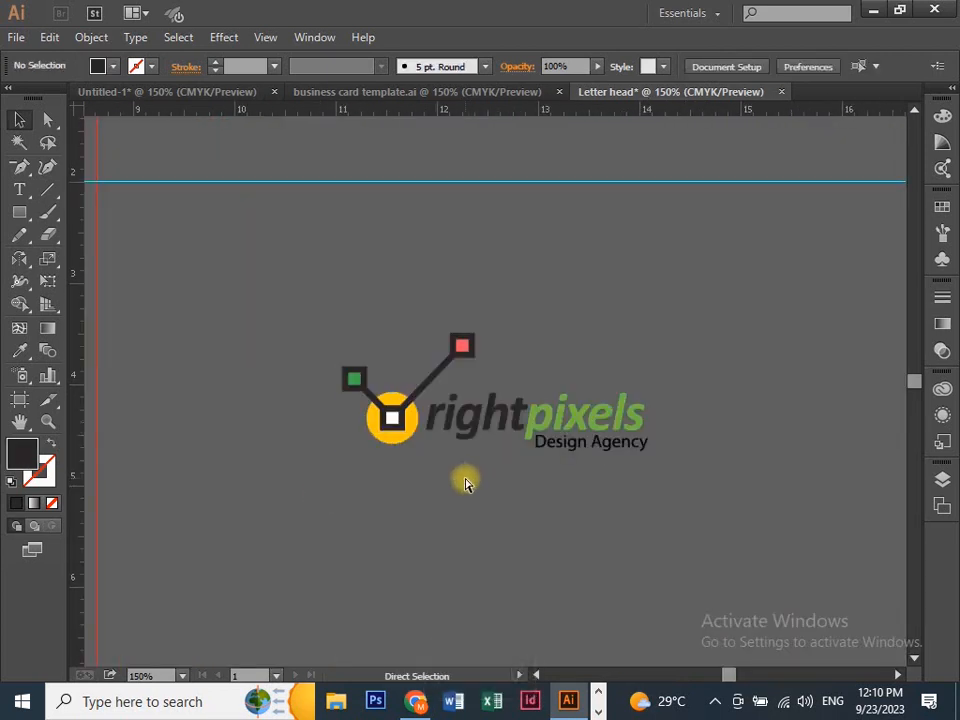
# Ungroup the duplicate logo beside the artboard.
pyautogui.hotkey('ctrl', '=')
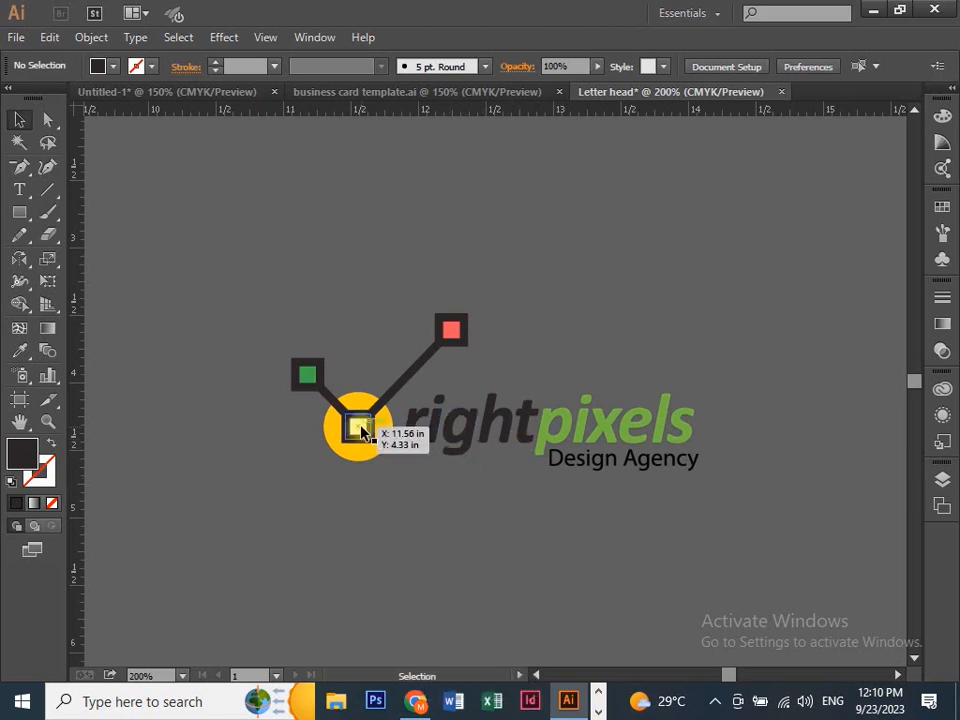
pyautogui.click(440, 432)
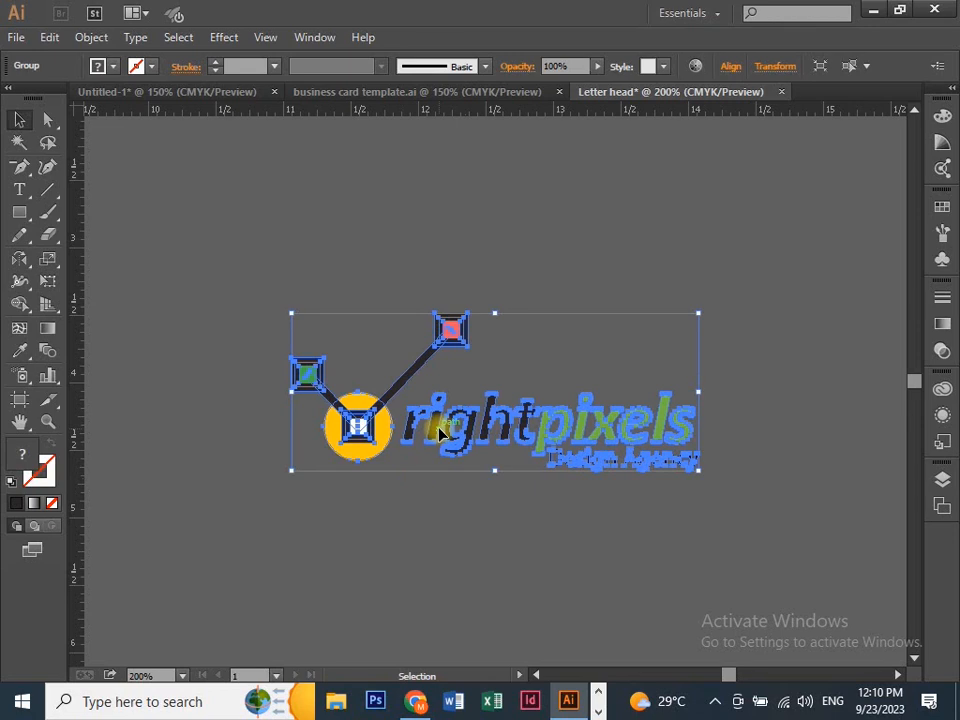
pyautogui.rightClick(440, 432)
pyautogui.click(469, 537)
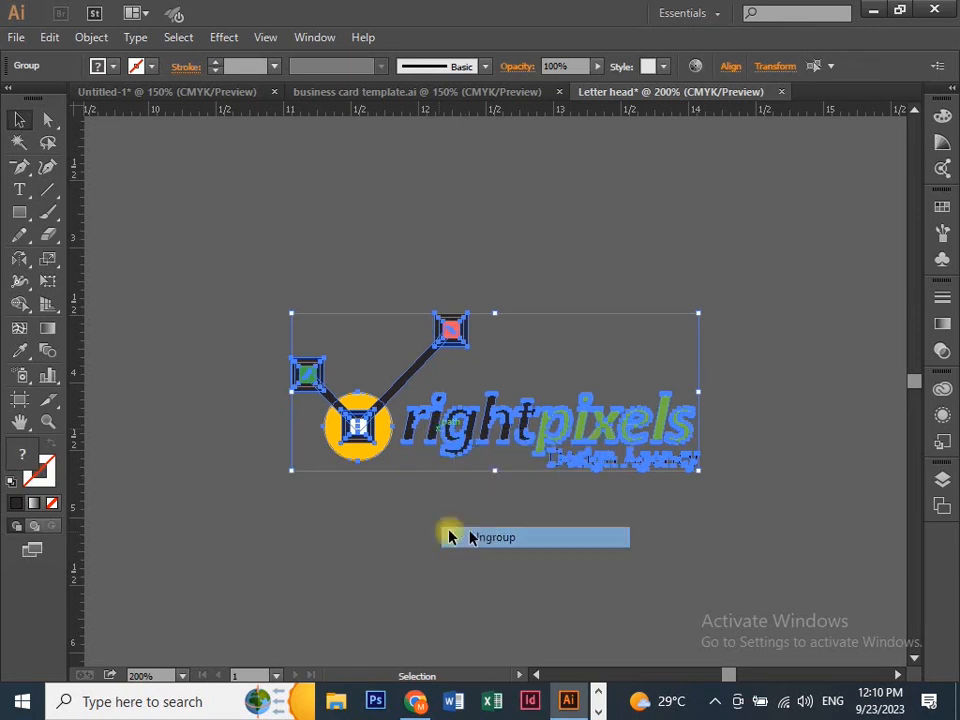
pyautogui.click(376, 479)
# Ungroup the duplicate logo's parts further and move the "rightpixels" lettering away from the checkmark icon.
pyautogui.moveTo(493, 430); pyautogui.dragTo(756, 464)
pyautogui.moveTo(659, 438); pyautogui.dragTo(333, 390)
pyautogui.rightClick(333, 390)
pyautogui.click(400, 491)
pyautogui.click(405, 559)
pyautogui.click(450, 428)
pyautogui.moveTo(450, 428); pyautogui.dragTo(760, 361)
# Select all parts of the separated checkmark icon and move them onto the middle of the letterhead page.
pyautogui.moveTo(157, 238); pyautogui.dragTo(403, 509)
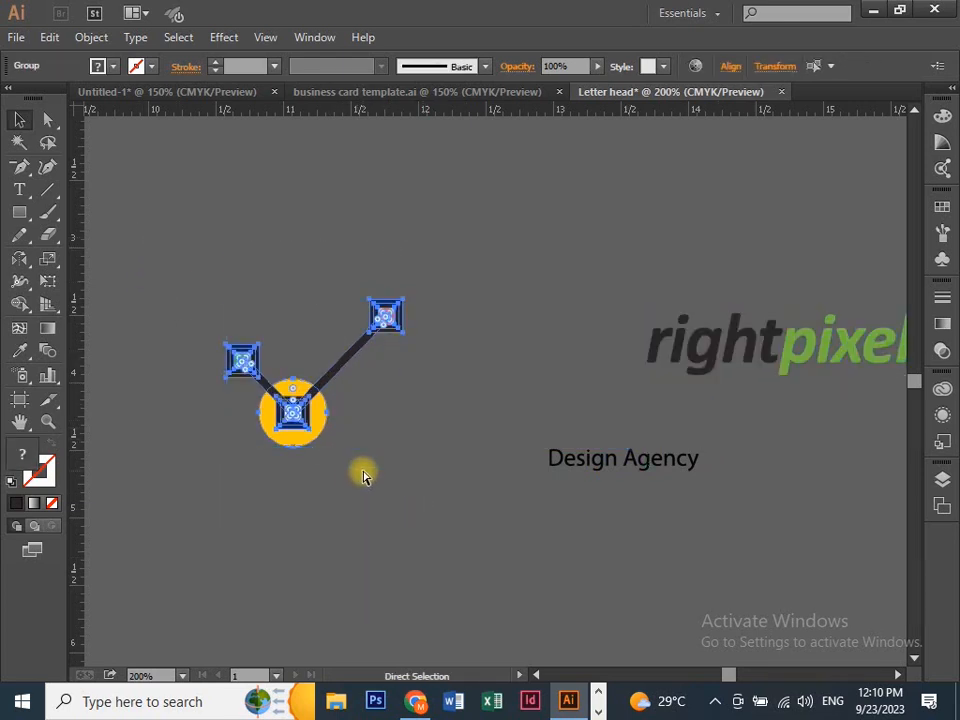
pyautogui.hotkey('ctrl', '-')
pyautogui.hotkey('ctrl', '-')
pyautogui.press('space')
pyautogui.moveTo(364, 476); pyautogui.dragTo(576, 479)
pyautogui.moveTo(605, 408); pyautogui.dragTo(185, 518)
pyautogui.press('space')
pyautogui.moveTo(186, 518); pyautogui.dragTo(444, 322)
pyautogui.scroll(1, 474, 357)
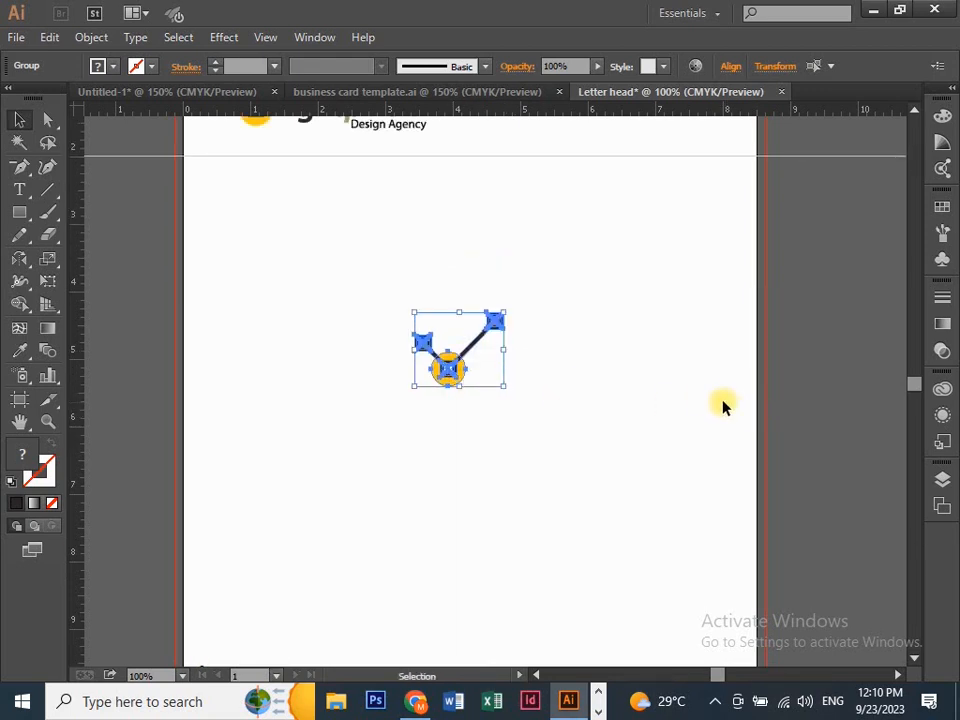
# Enlarge the checkmark icon to about 1.9 inches wide and set its opacity to 25%.
pyautogui.press('space')
pyautogui.moveTo(517, 386); pyautogui.dragTo(405, 350)
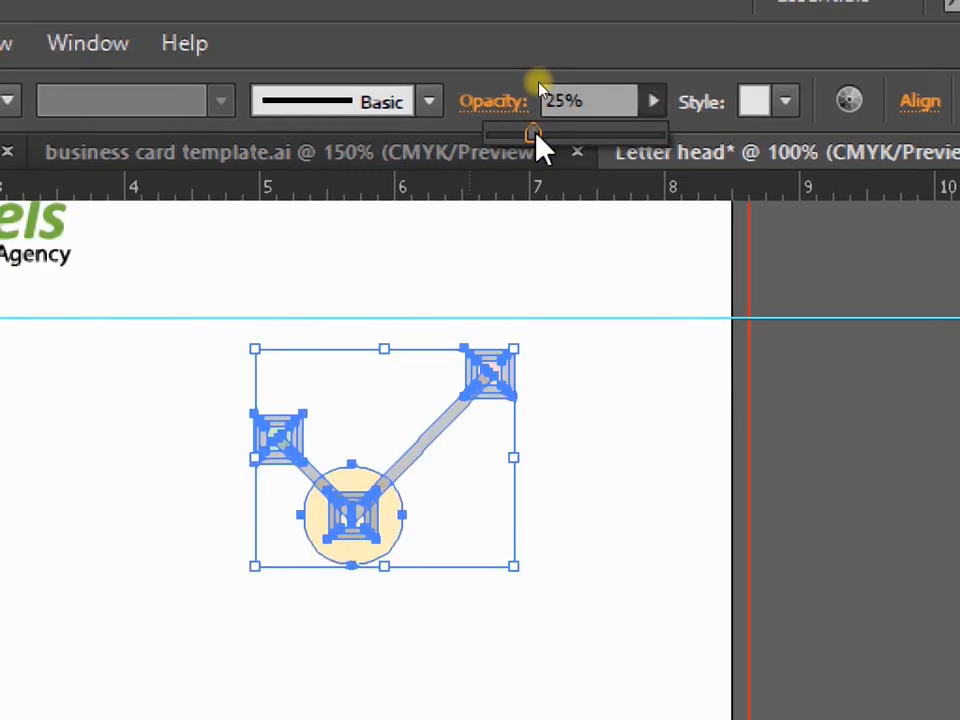
pyautogui.click(588, 456)
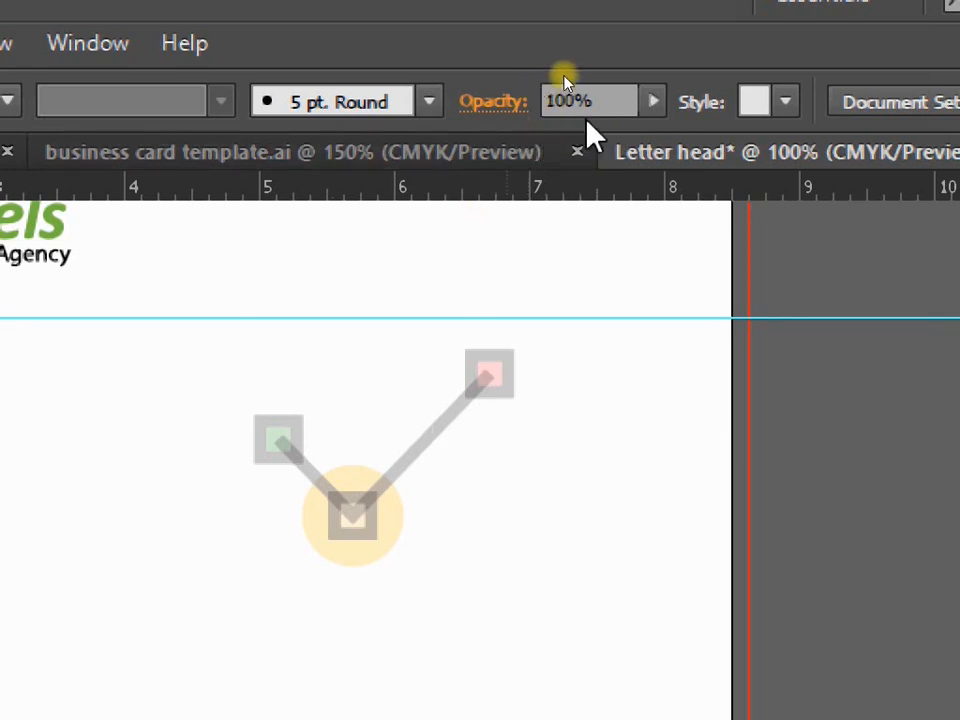
# Lower the opacity of the watermark icon's lines, circle, and green and central squares to 9%.
pyautogui.click(652, 101)
pyautogui.moveTo(192, 369); pyautogui.dragTo(385, 498)
pyautogui.click(656, 103)
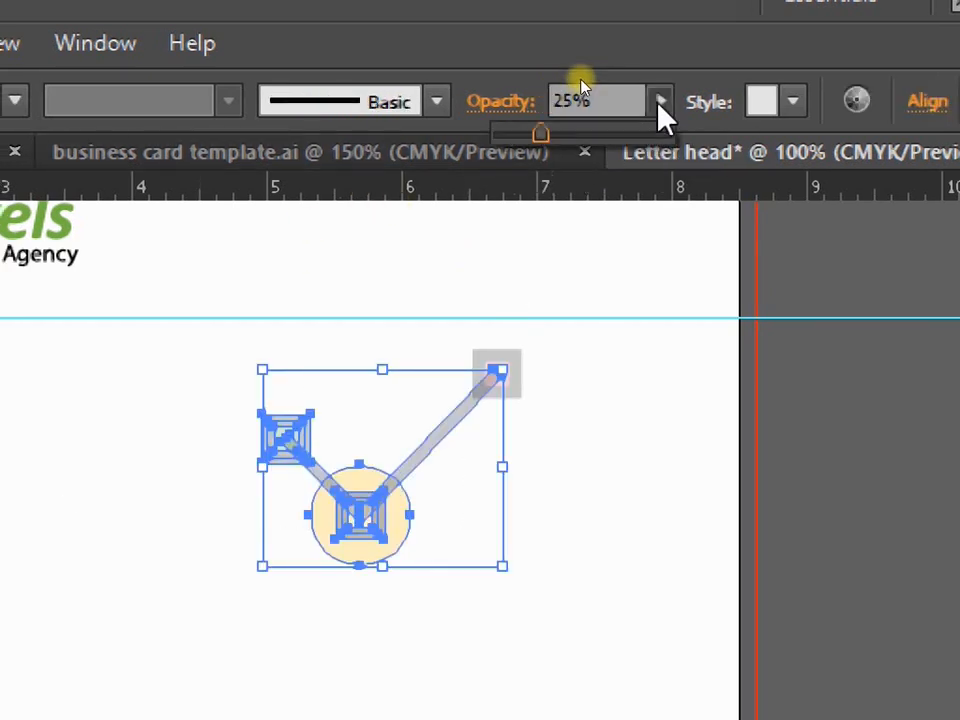
pyautogui.moveTo(538, 131); pyautogui.dragTo(511, 130)
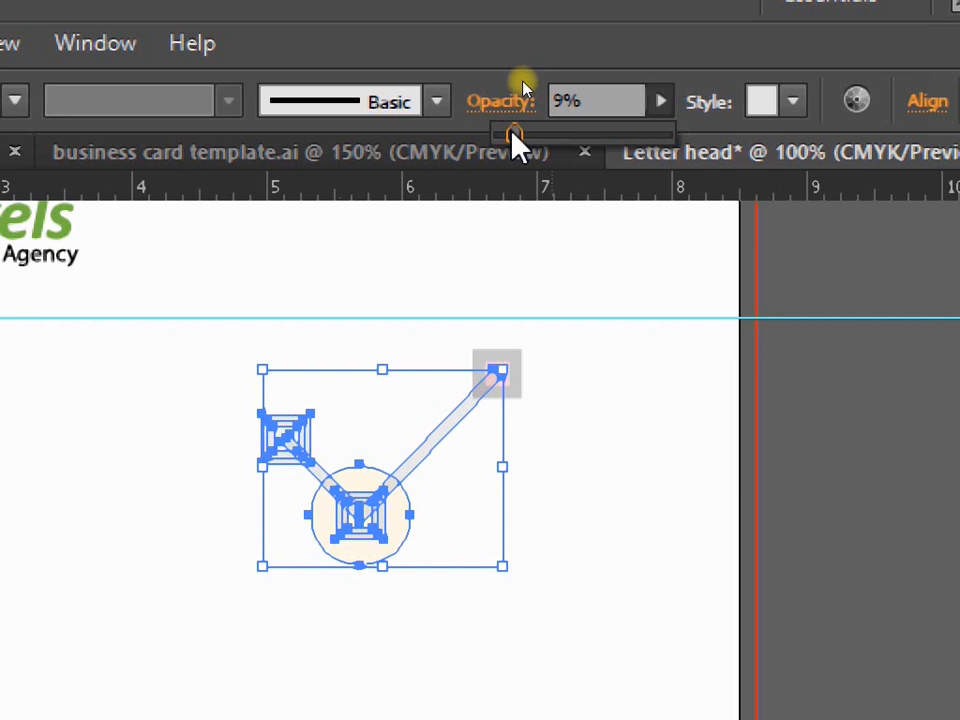
pyautogui.click(582, 266)
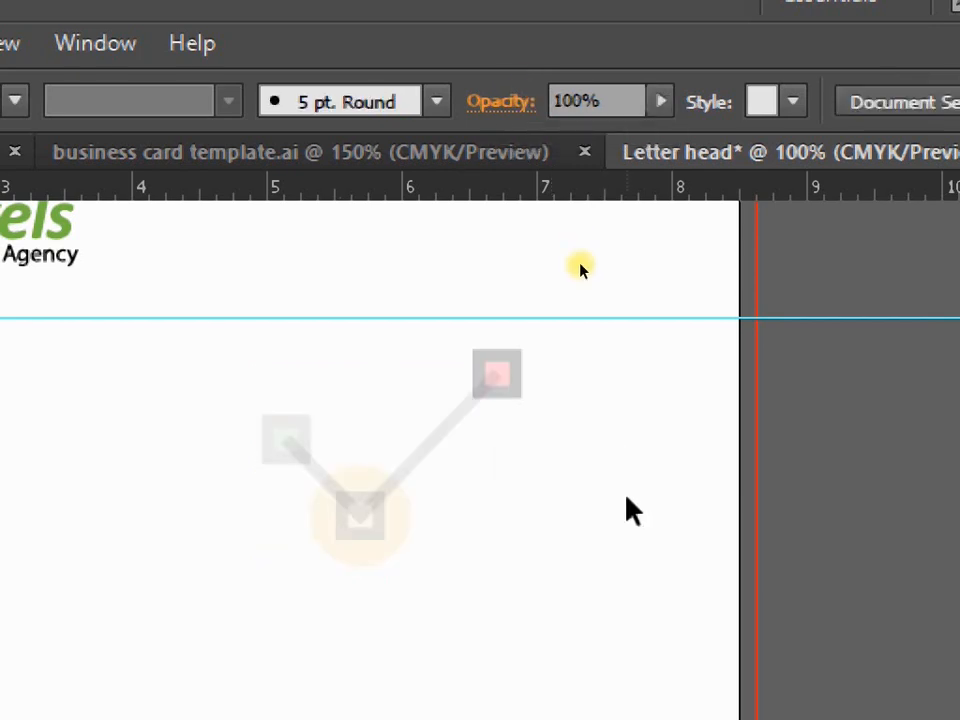
pyautogui.moveTo(229, 336); pyautogui.dragTo(575, 545)
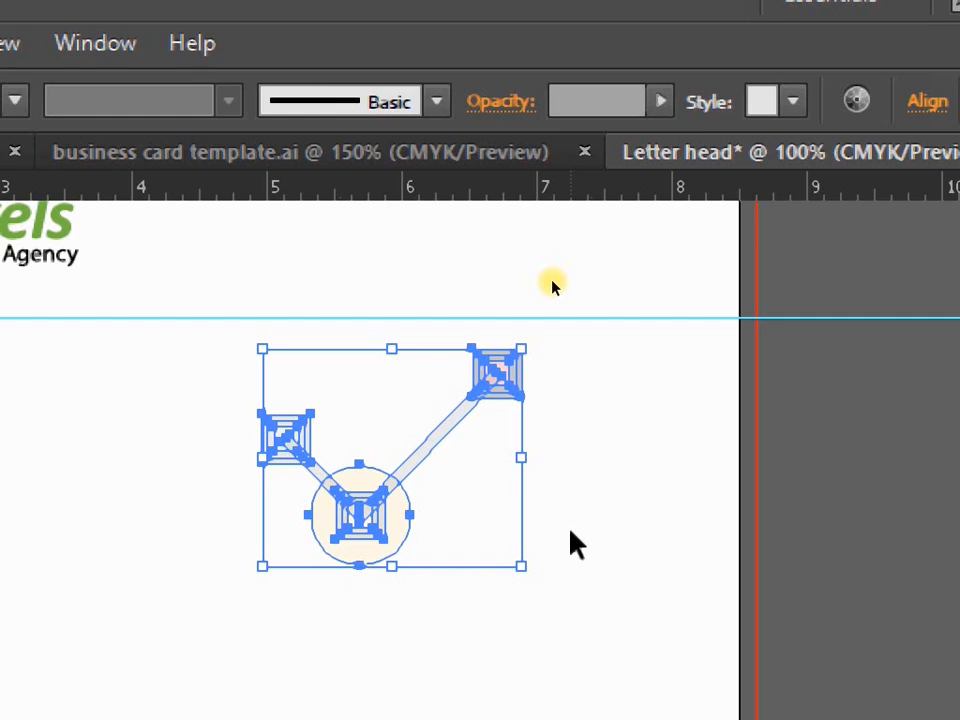
pyautogui.click(638, 533)
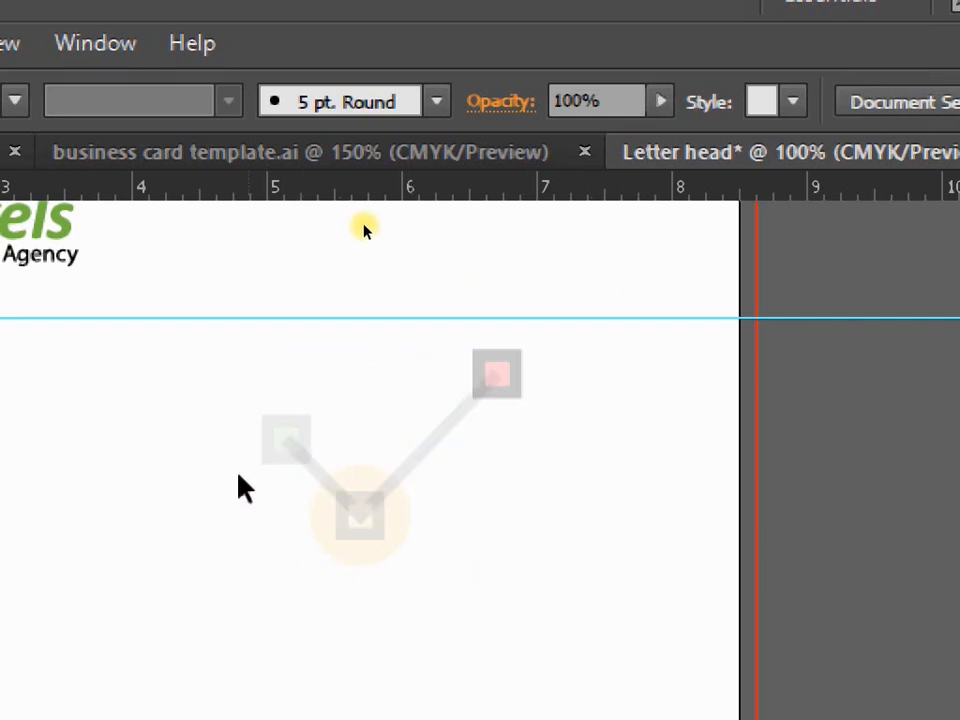
pyautogui.moveTo(199, 349); pyautogui.dragTo(309, 430)
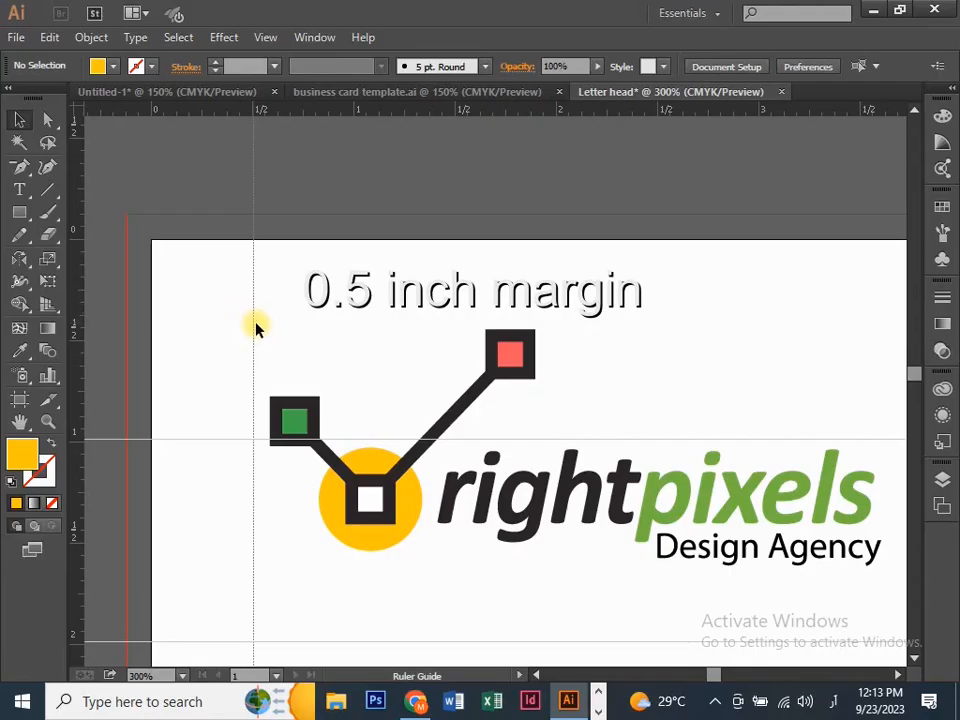
# Place a vertical guide 0.5 inch inside the page's left edge as a margin.
pyautogui.moveTo(256, 328); pyautogui.dragTo(253, 322)
pyautogui.scroll(-10, 264, 328)
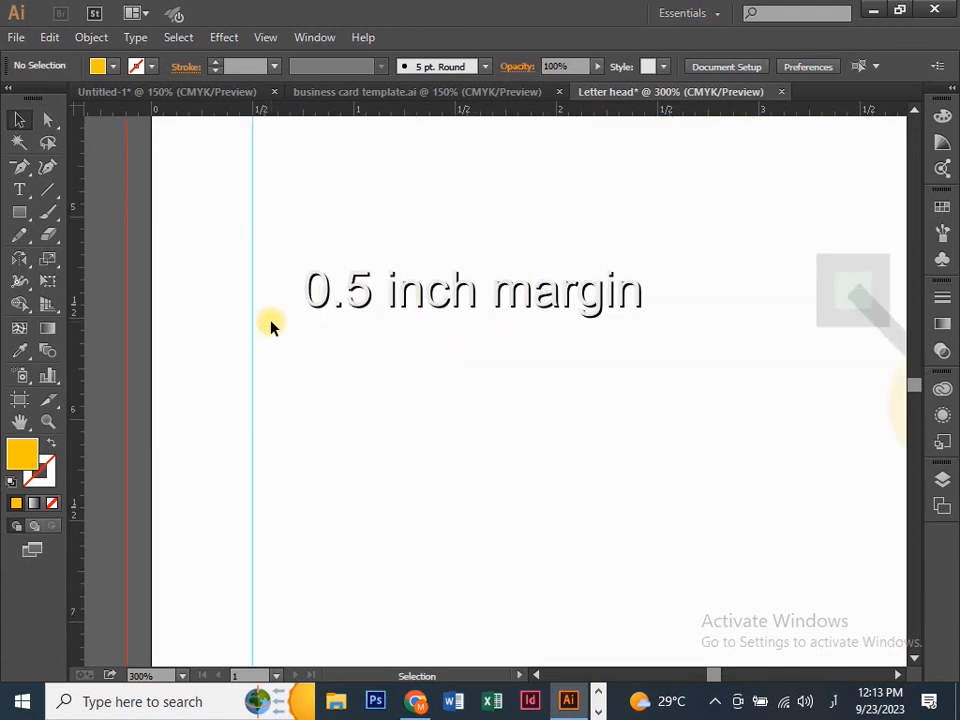
pyautogui.scroll(-20, 270, 326)
# Select the Contact heading with its three contact lines, without the address, and nudge them right to the 0.5 inch guide.
pyautogui.moveTo(190, 210); pyautogui.dragTo(301, 389)
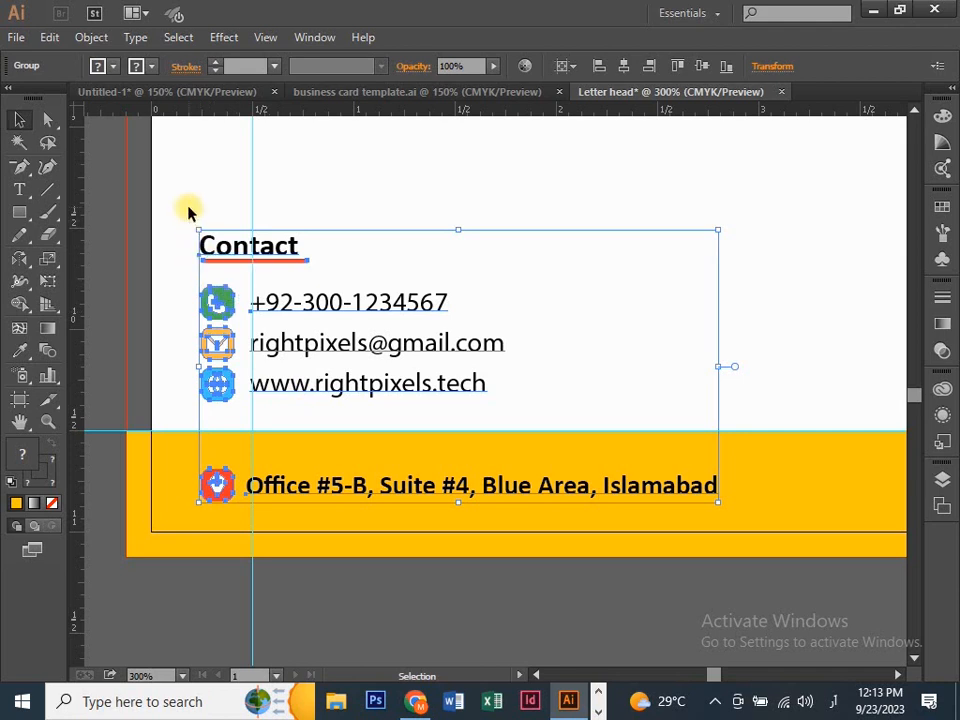
pyautogui.moveTo(189, 210); pyautogui.dragTo(418, 392)
pyautogui.press('Right')
pyautogui.press('Right')
pyautogui.press('Right')
pyautogui.press('Right')
pyautogui.press('Right')
pyautogui.press('Right')
pyautogui.press('Right')
pyautogui.press('Right')
pyautogui.press('Right')
pyautogui.press('Right')
pyautogui.press('Right')
pyautogui.press('Right')
pyautogui.press('Right')
pyautogui.press('Right')
pyautogui.press('Right')
pyautogui.press('Right')
pyautogui.press('Right')
pyautogui.press('Right')
pyautogui.press('Right')
pyautogui.press('Right')
pyautogui.press('Right')
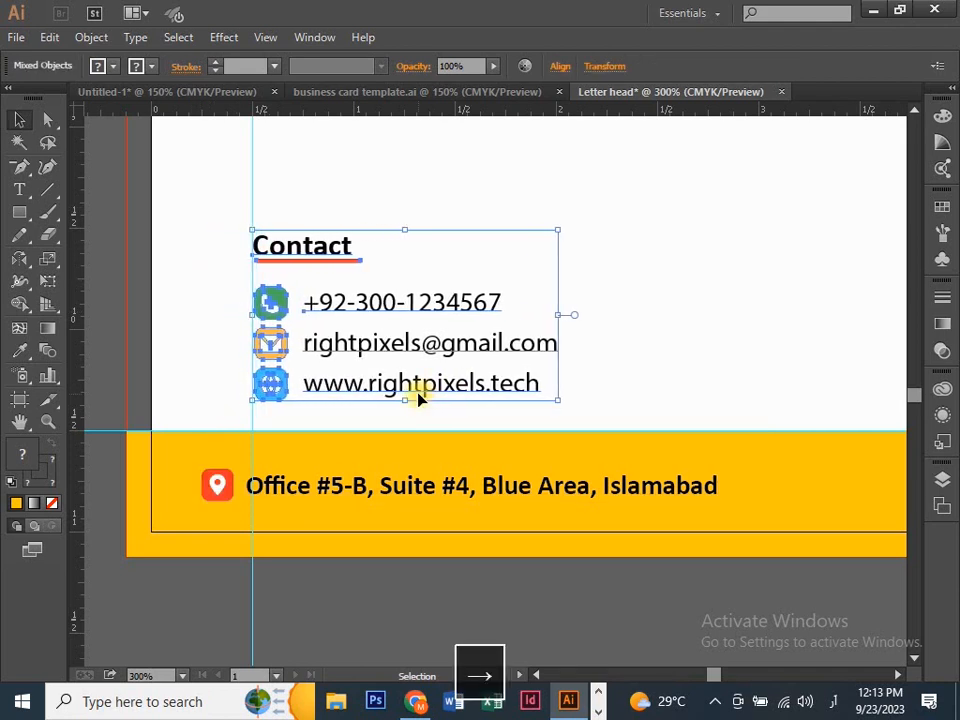
pyautogui.press('Left')
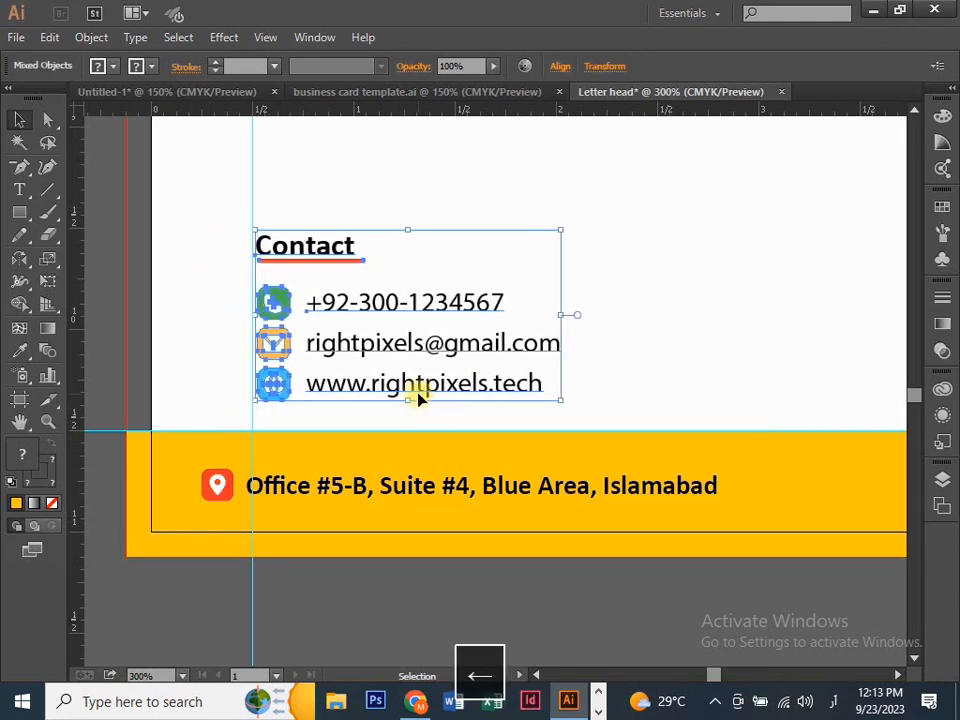
pyautogui.click(576, 358)
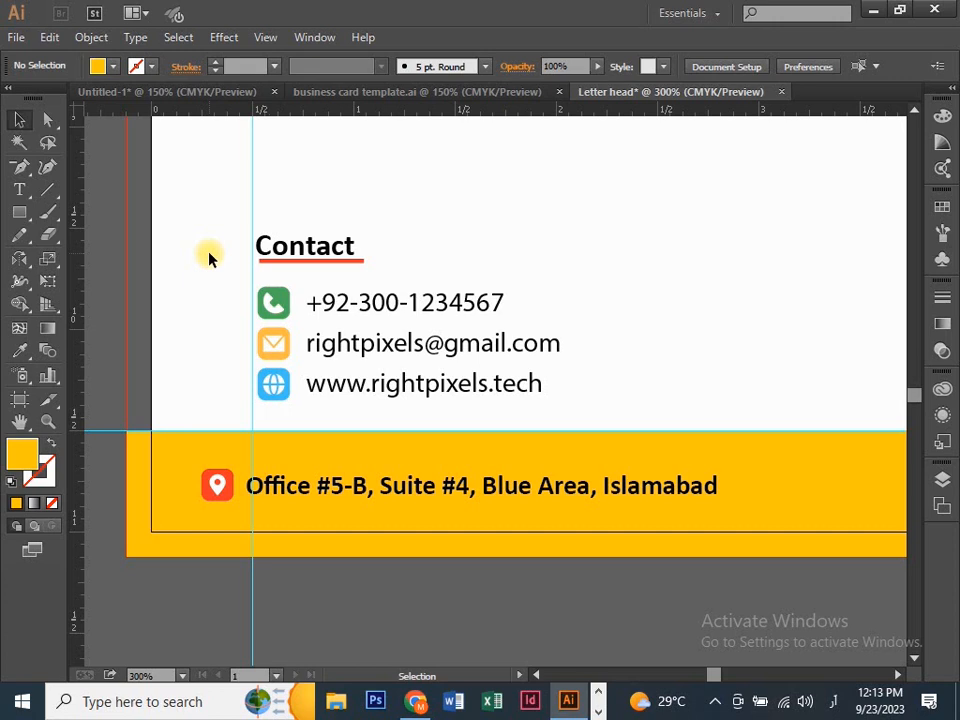
# Select the Contact block and shift it left so its icons sit just left of the vertical guide.
pyautogui.scroll(1, 209, 258)
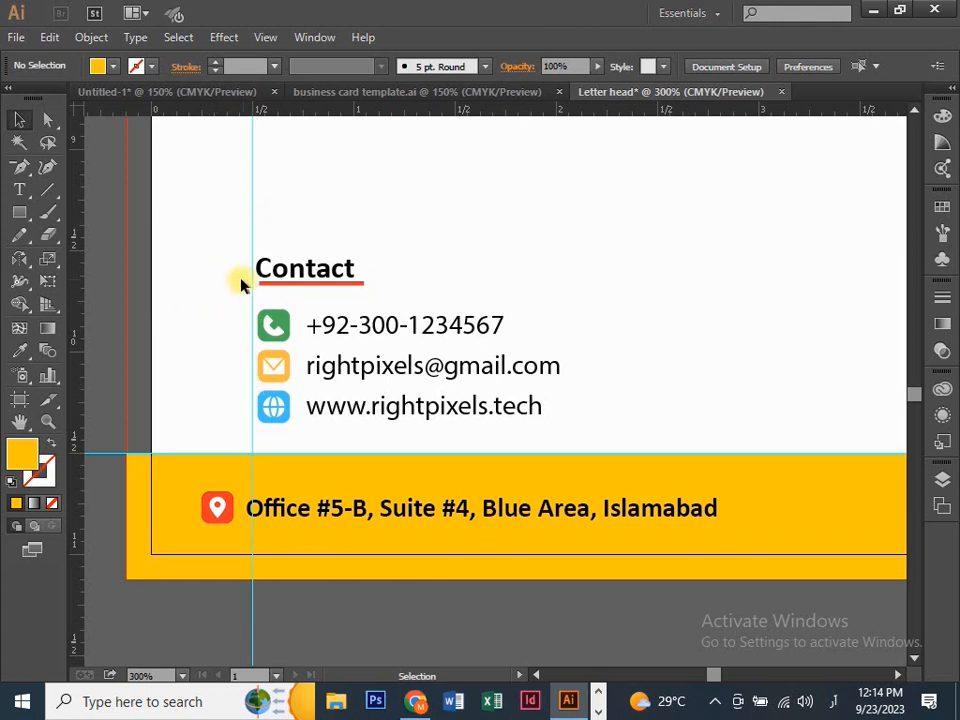
pyautogui.scroll(3, 285, 223)
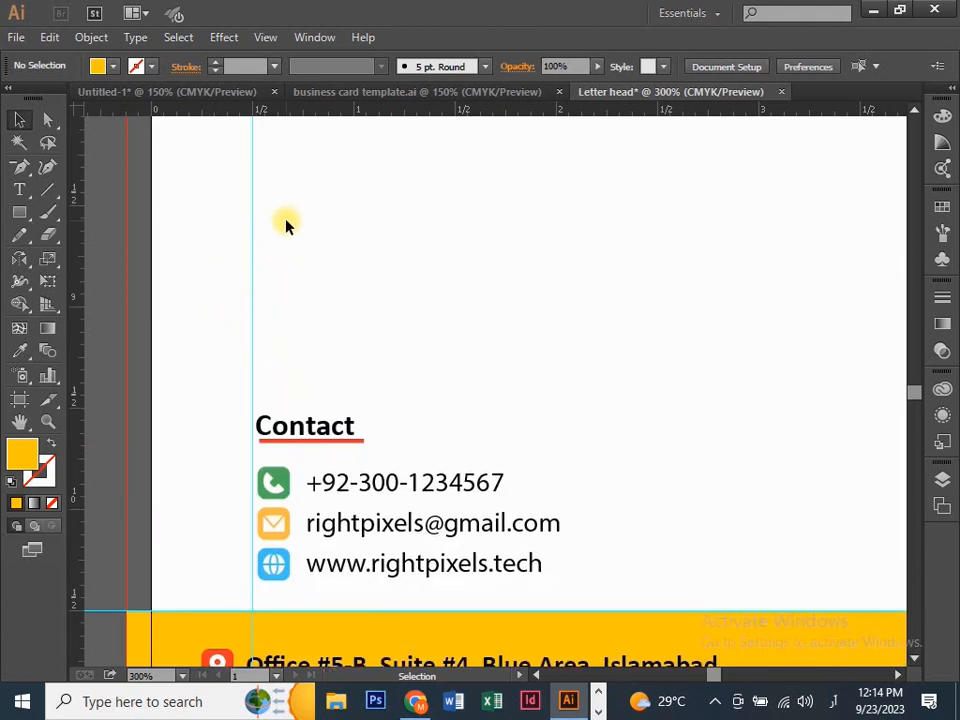
pyautogui.scroll(-1, 291, 257)
pyautogui.scroll(-1, 291, 257)
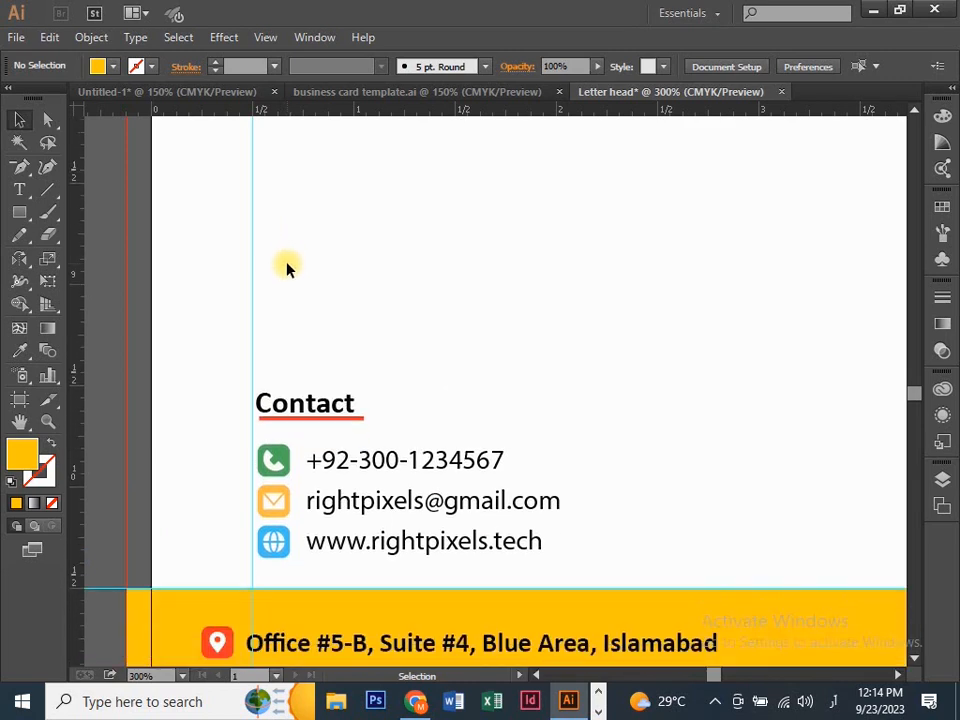
pyautogui.moveTo(214, 354); pyautogui.dragTo(334, 527)
pyautogui.scroll(5, 196, 258)
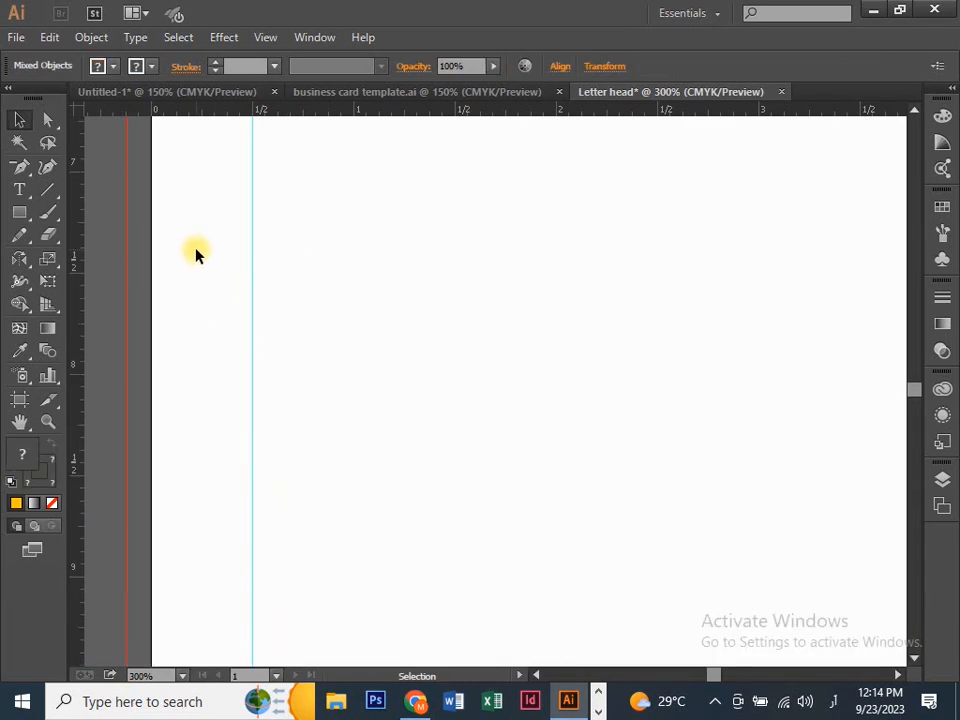
pyautogui.scroll(-5, 187, 256)
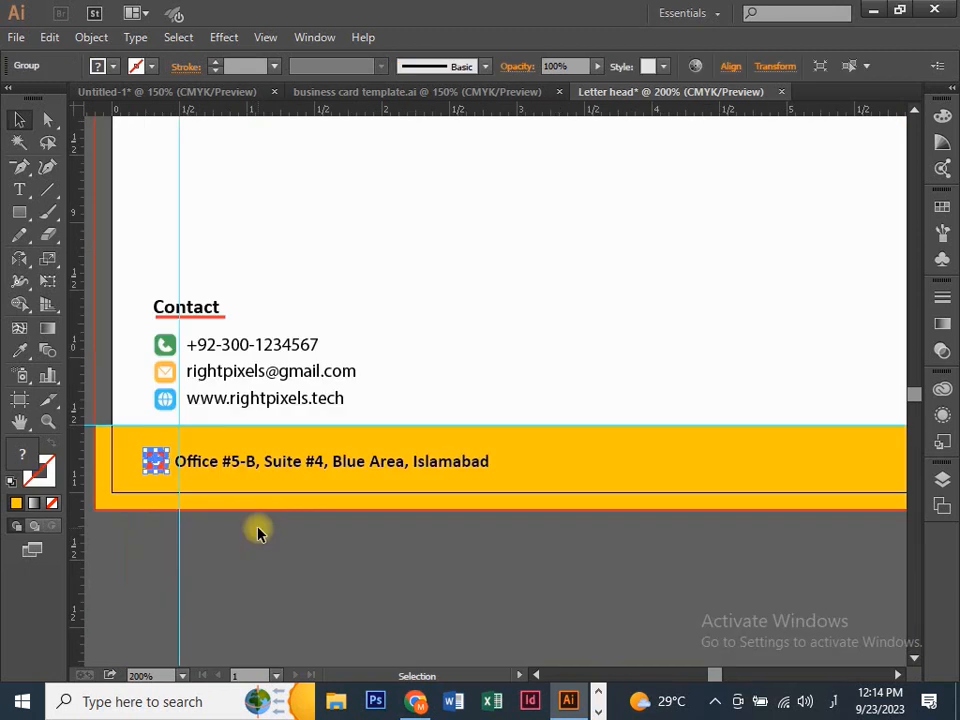
# Group the red location icon with the office address line in the yellow footer.
pyautogui.hotkey('ctrl', '=')
pyautogui.hotkey('ctrl', '=')
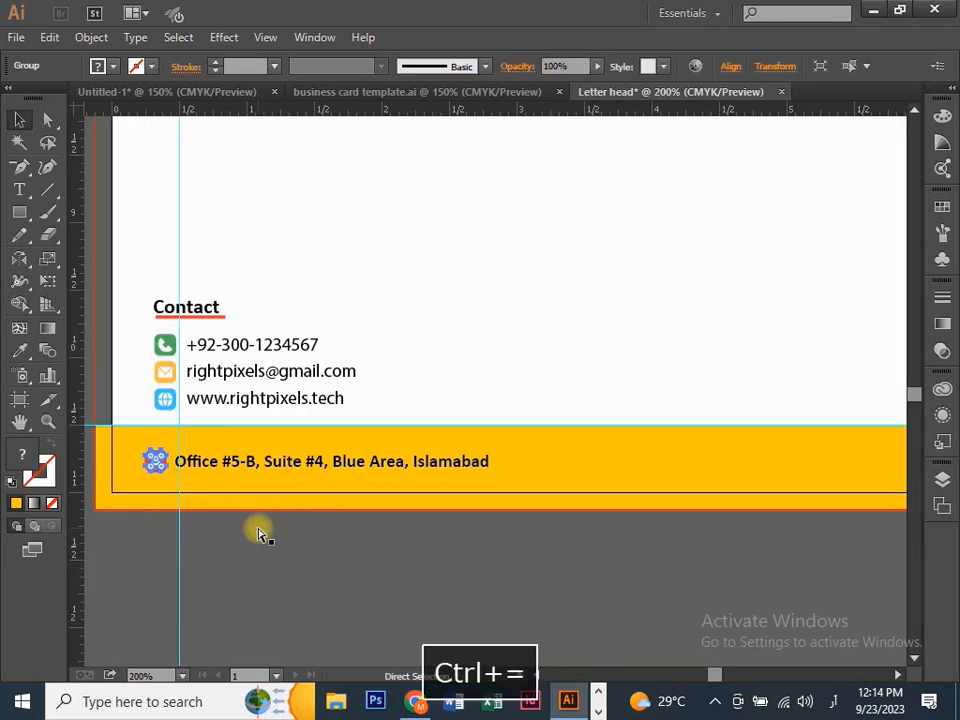
pyautogui.press('space')
pyautogui.moveTo(296, 500); pyautogui.dragTo(695, 395)
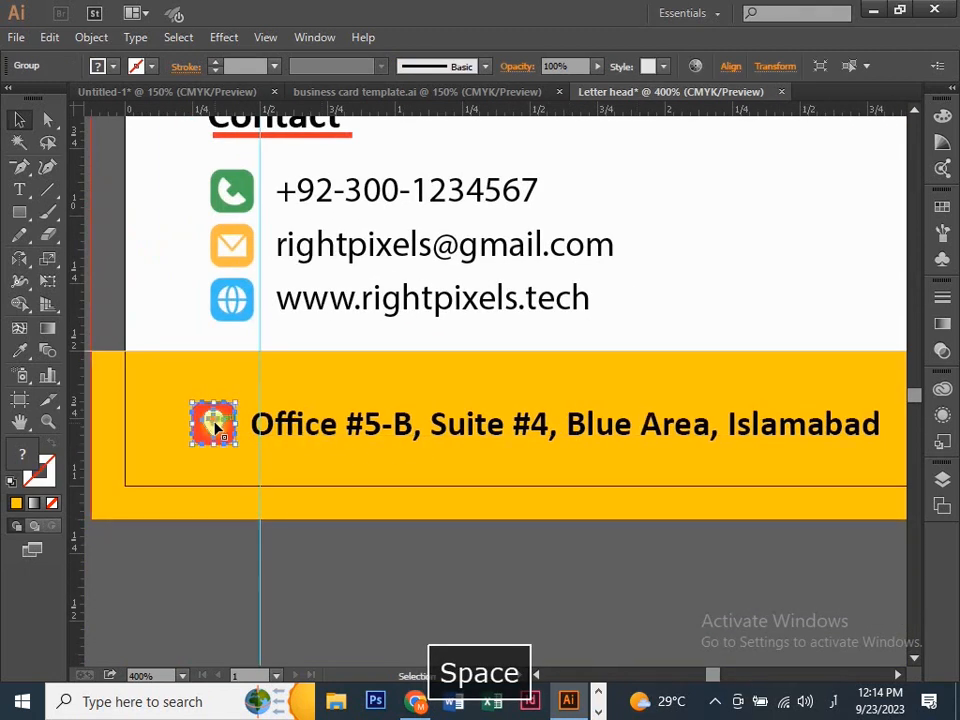
pyautogui.keyDown('shift'); pyautogui.click(348, 432); pyautogui.keyUp('shift')
pyautogui.hotkey('ctrl', 'g')
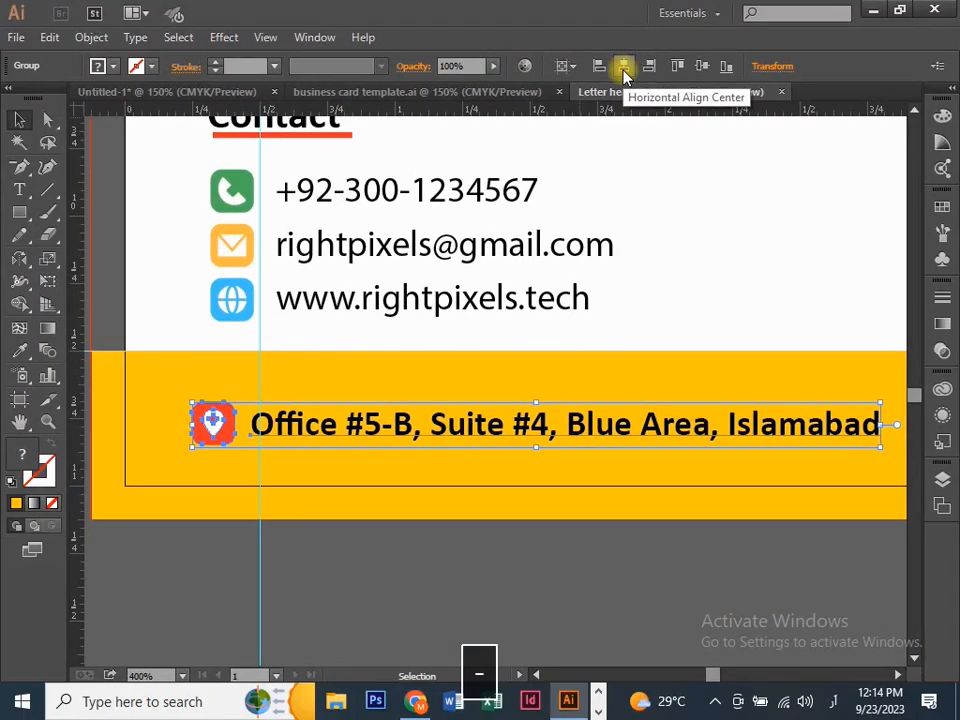
# Center the grouped office address line horizontally on the page within the yellow footer.
pyautogui.press('Delete')
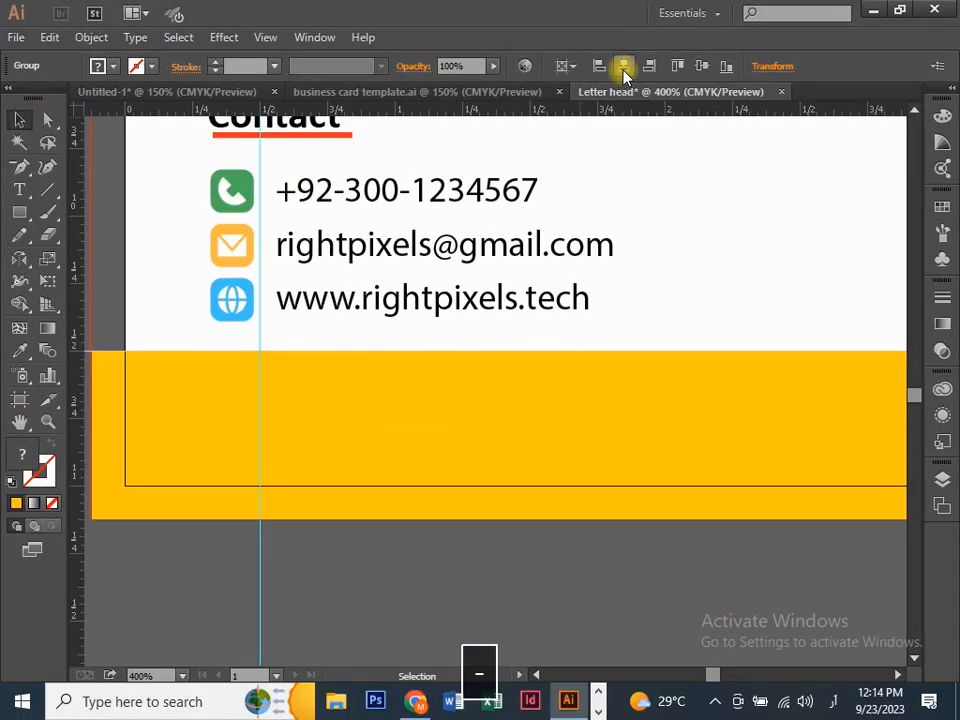
pyautogui.click(643, 553)
pyautogui.press('p')
pyautogui.hotkey('ctrl', '-')
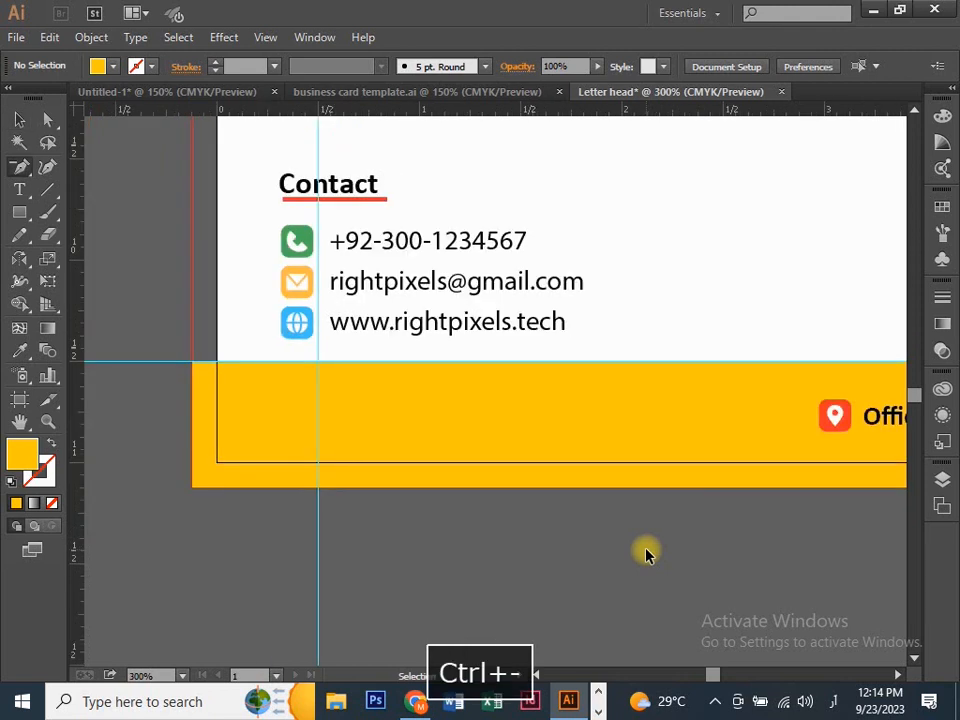
pyautogui.hotkey('ctrl', '-')
pyautogui.hotkey('ctrl', '-')
pyautogui.moveTo(725, 535); pyautogui.dragTo(459, 510)
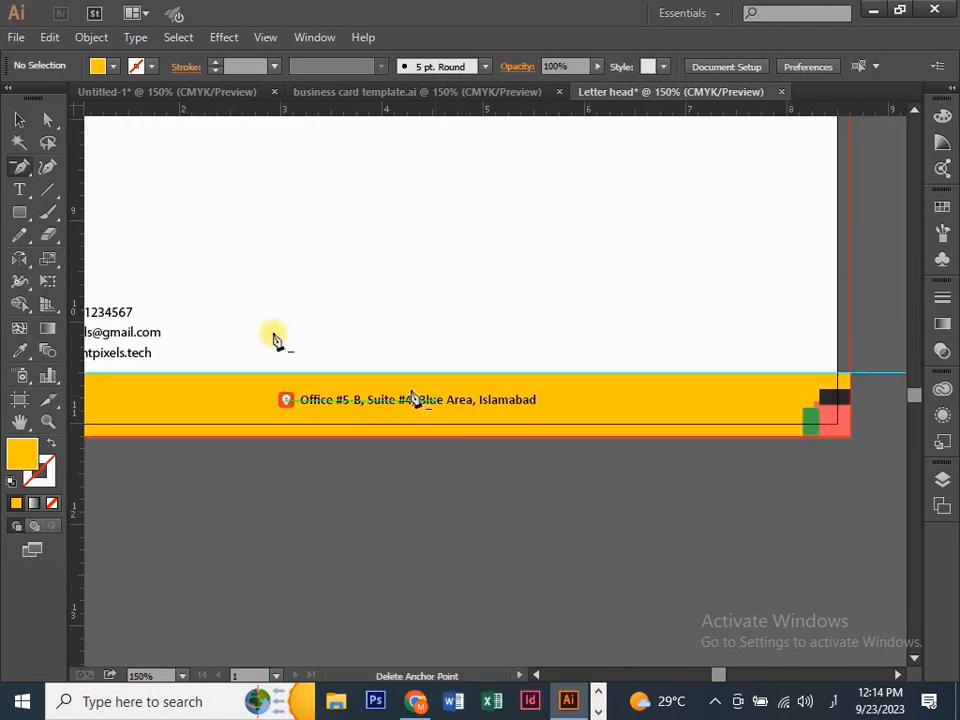
# Enlarge the address group proportionally from its center so it fills more of the yellow footer.
pyautogui.click(22, 115)
pyautogui.click(339, 400)
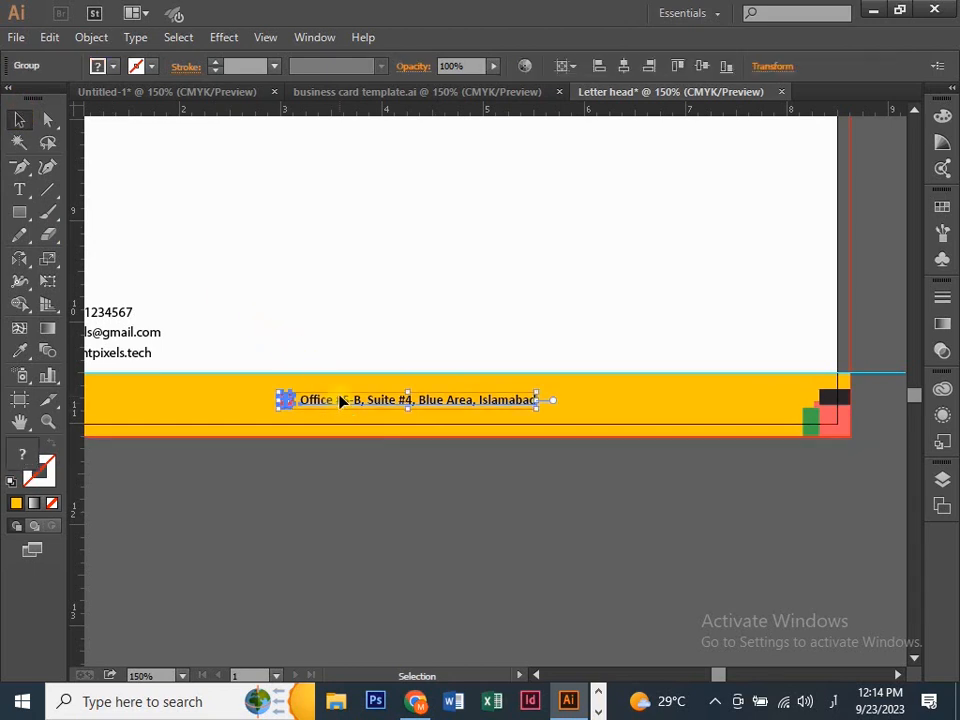
pyautogui.click(536, 393)
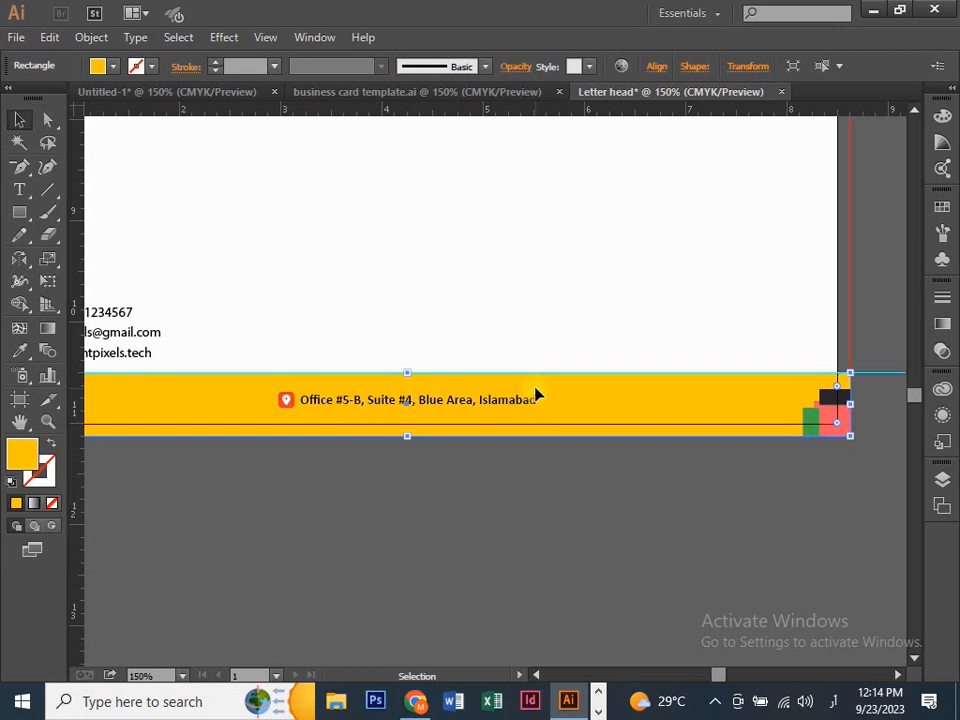
pyautogui.click(508, 399)
pyautogui.moveTo(536, 393); pyautogui.dragTo(606, 388)
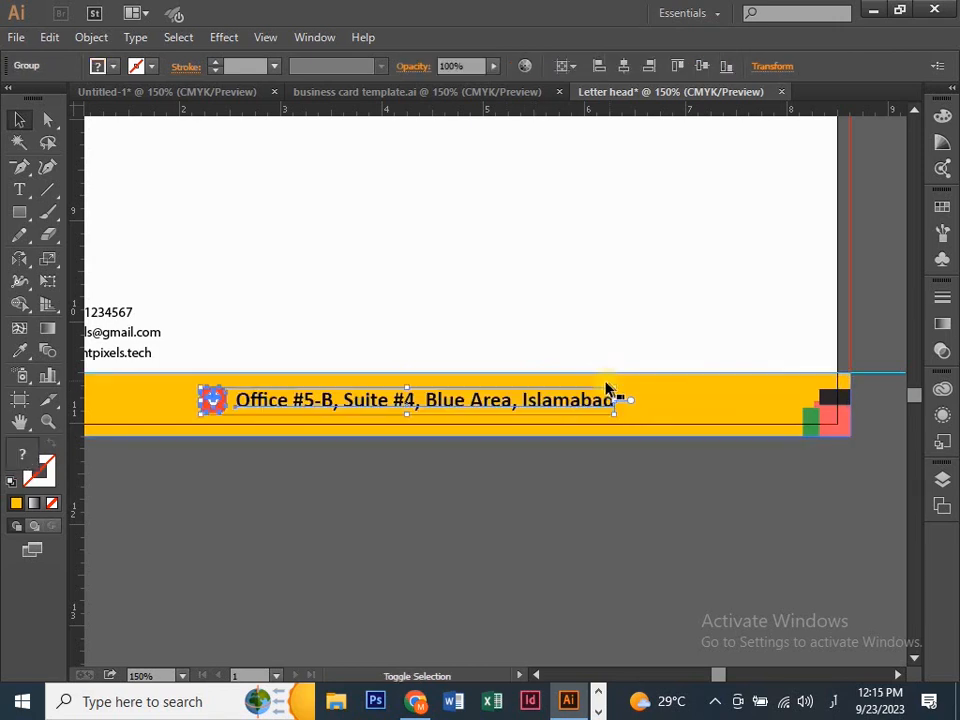
pyautogui.click(364, 441)
# Look over the letterhead from the footer and Contact block up to the logo header and top corner shapes.
pyautogui.press('space')
pyautogui.moveTo(427, 289); pyautogui.dragTo(616, 274)
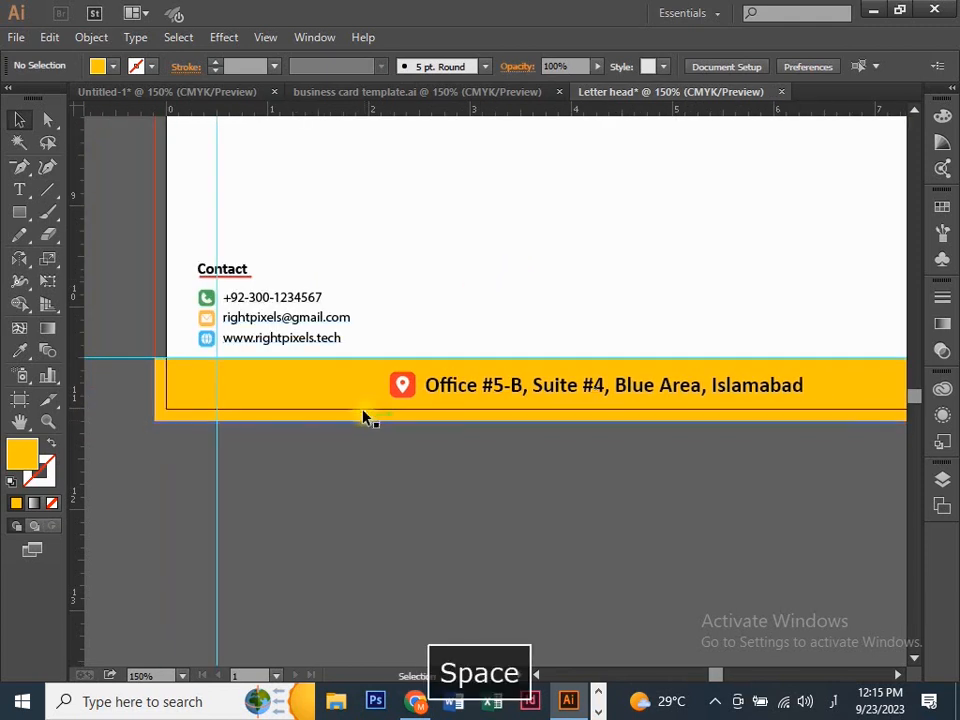
pyautogui.press('space')
pyautogui.moveTo(435, 255); pyautogui.dragTo(410, 293)
pyautogui.hotkey('ctrl', '-')
pyautogui.press('space')
pyautogui.moveTo(471, 221); pyautogui.dragTo(429, 467)
pyautogui.press('-')
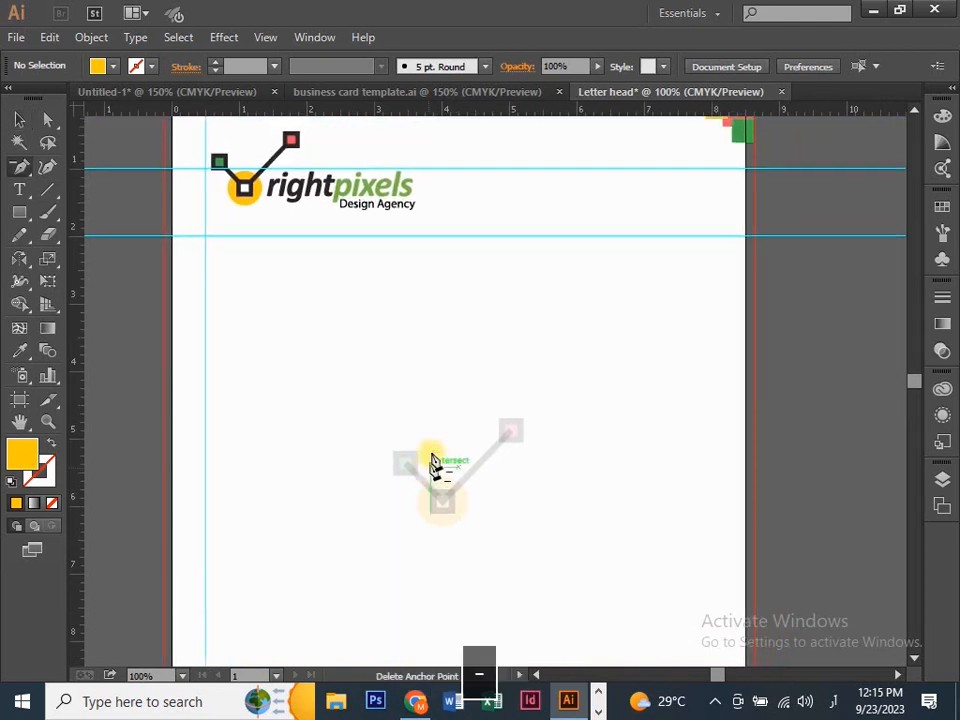
pyautogui.press('space')
pyautogui.moveTo(472, 341); pyautogui.dragTo(435, 380)
pyautogui.scroll(2, 538, 259)
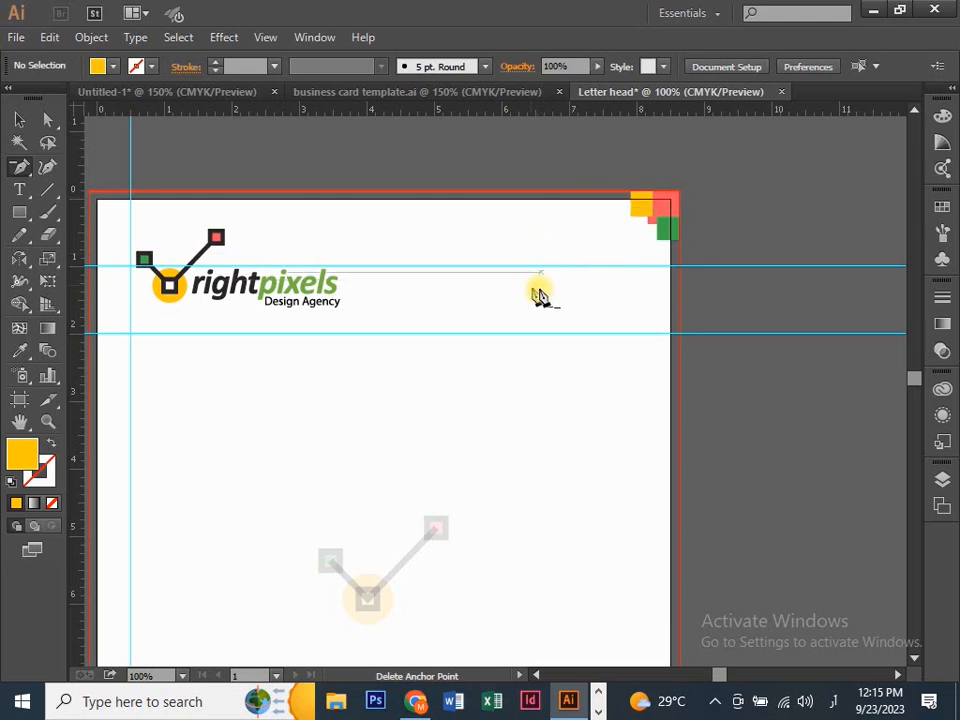
# Enlarge the yellow, red and green shapes in the page's top-right corner, keeping them anchored to the bleed corner.
pyautogui.click(19, 119)
pyautogui.scroll(-7, 643, 256)
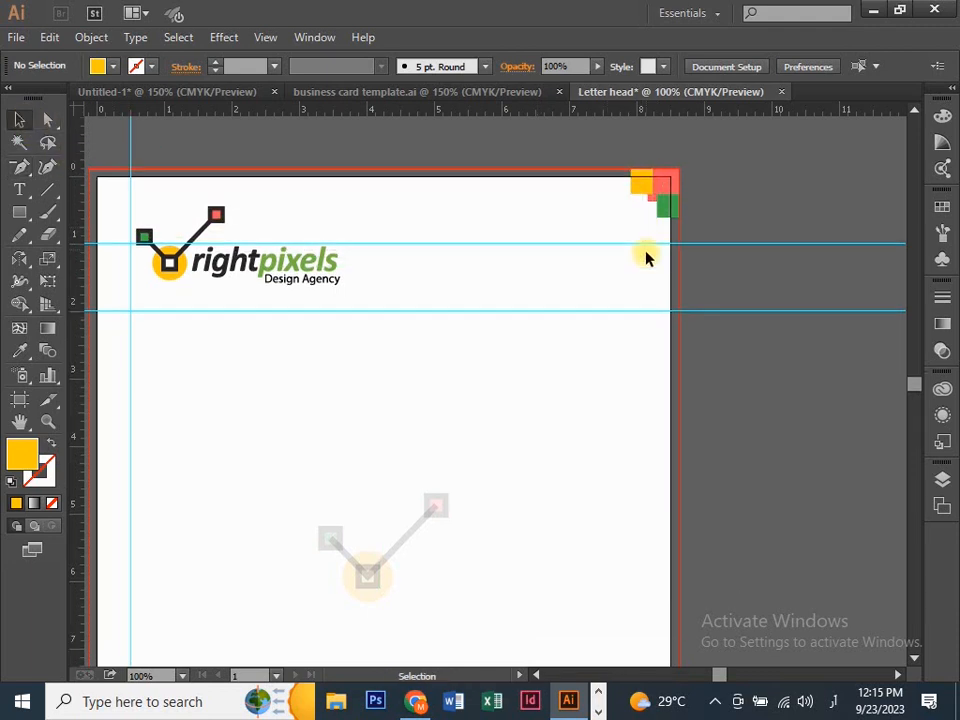
pyautogui.scroll(7, 176, 264)
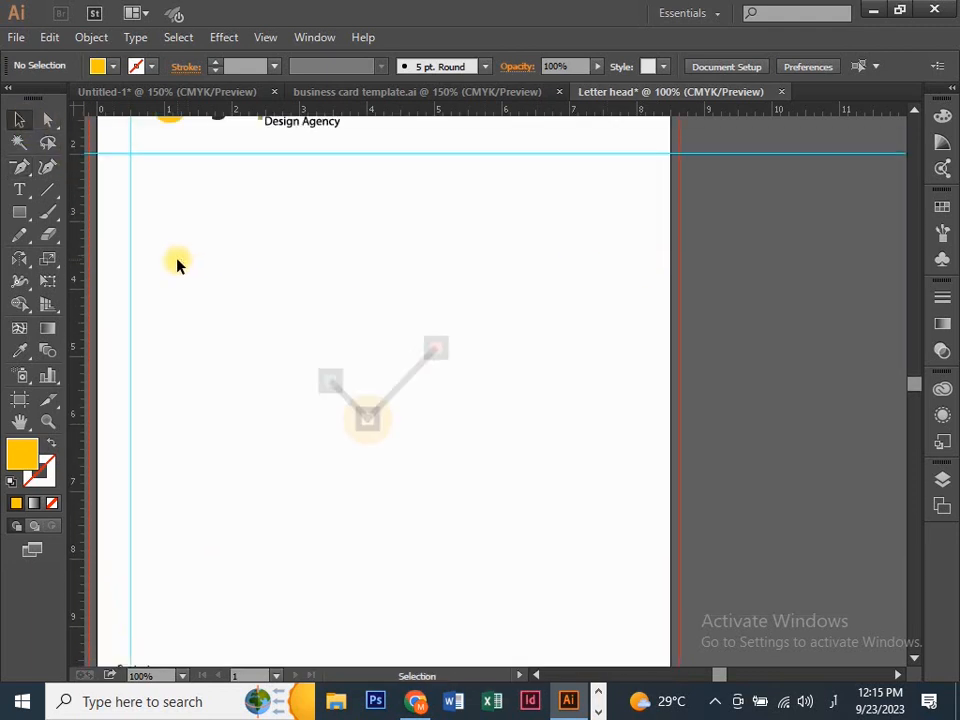
pyautogui.scroll(2, 561, 291)
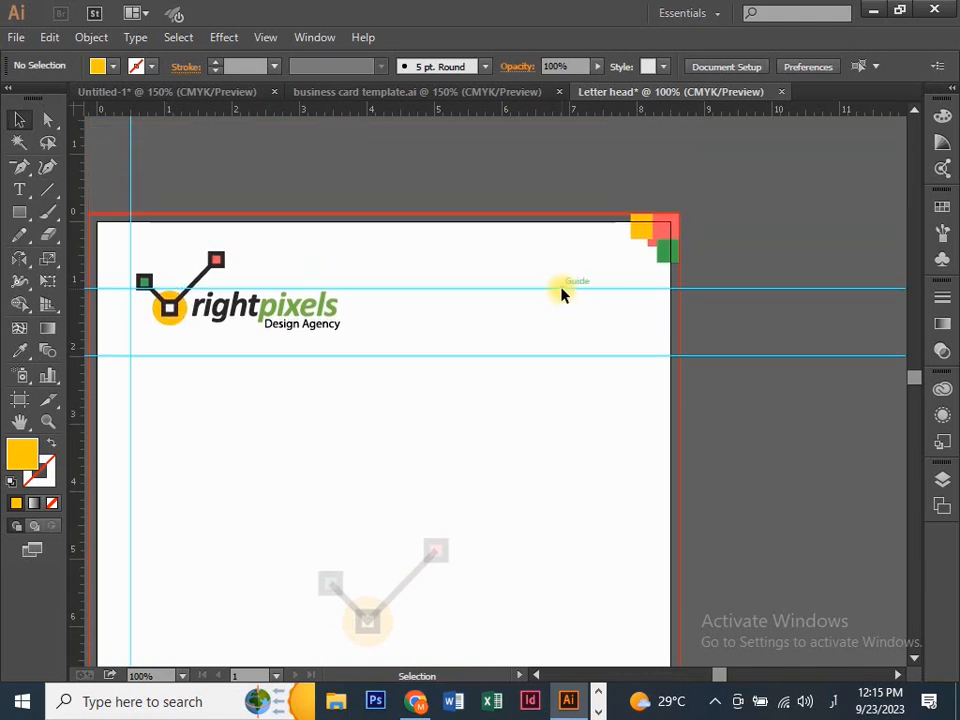
pyautogui.moveTo(692, 306); pyautogui.dragTo(576, 319)
pyautogui.click(762, 214)
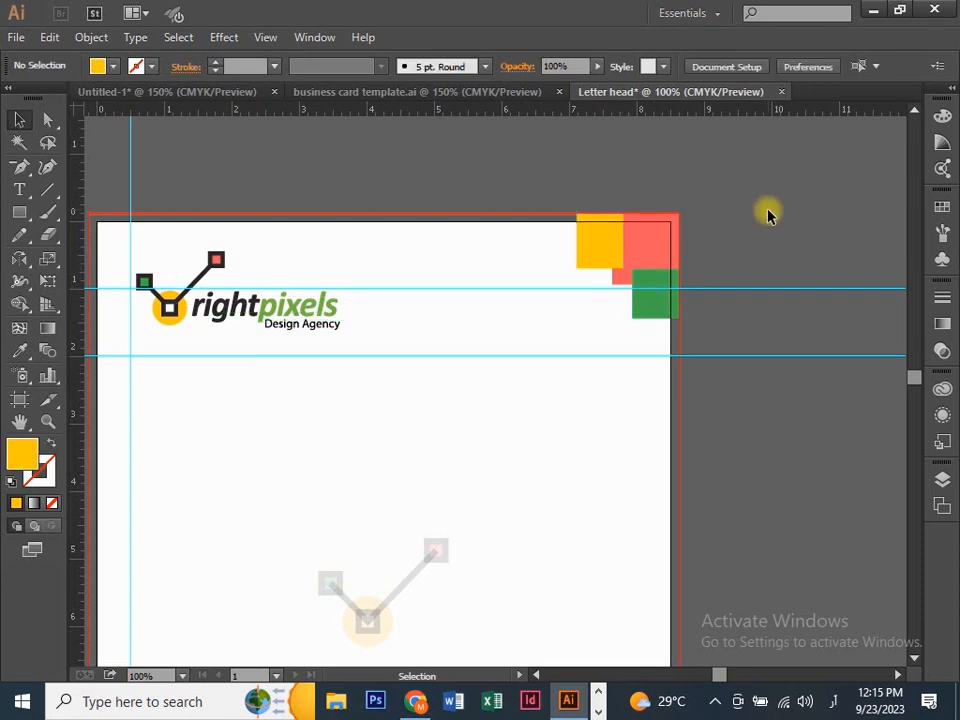
# Enlarge the Contact heading with its three contact lines proportionally, keeping the block just above the footer.
pyautogui.hotkey('ctrl', '-')
pyautogui.scroll(-4, 386, 394)
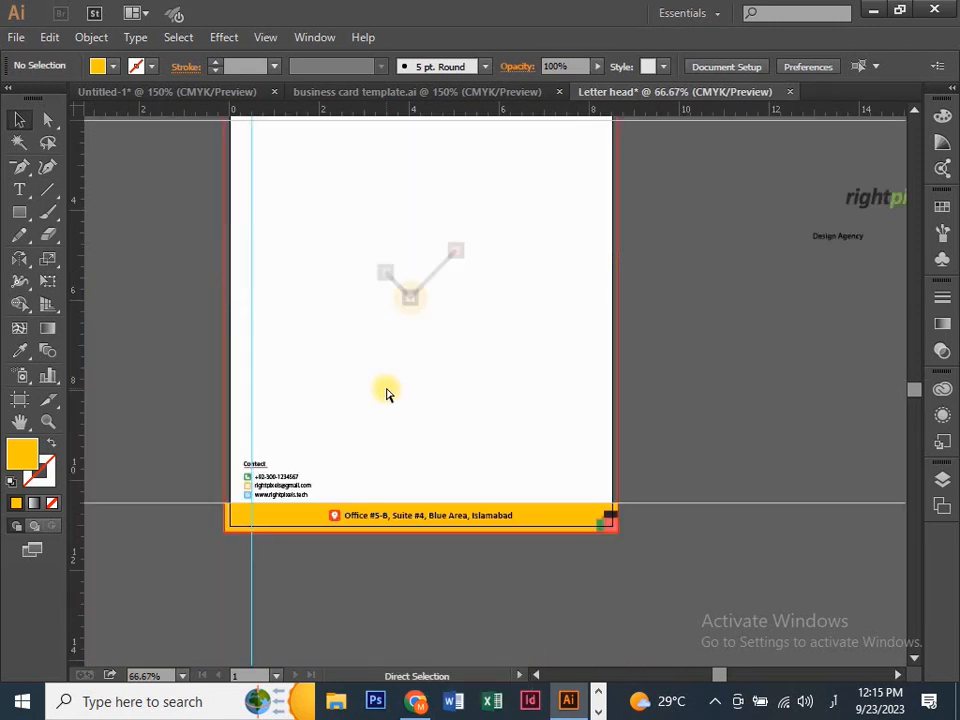
pyautogui.hotkey('ctrl', '=')
pyautogui.moveTo(274, 414); pyautogui.dragTo(383, 382)
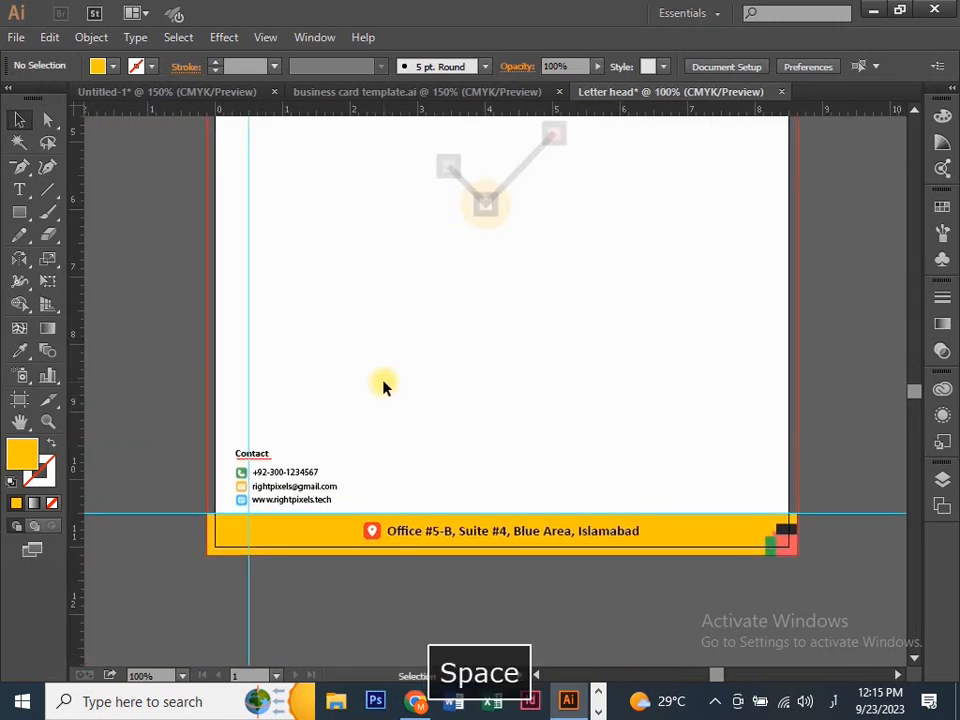
pyautogui.moveTo(225, 437); pyautogui.dragTo(337, 510)
pyautogui.moveTo(340, 452); pyautogui.dragTo(385, 409)
pyautogui.click(422, 378)
# Duplicate the letterhead artboard with all its artwork and place the copy beside the original.
pyautogui.hotkey('ctrl', '-')
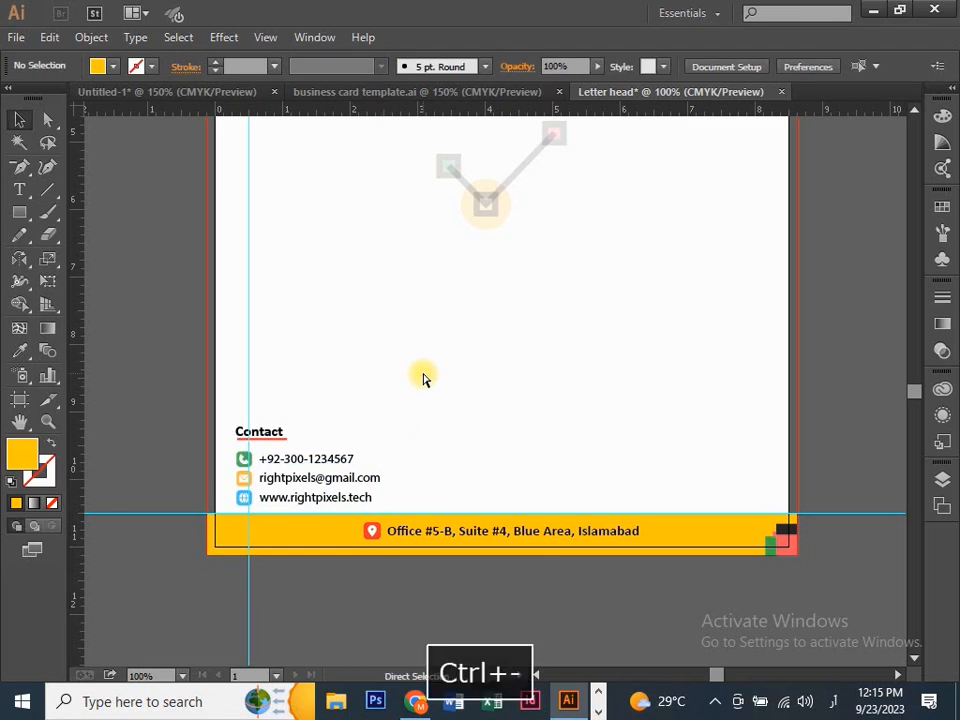
pyautogui.scroll(3, 422, 378)
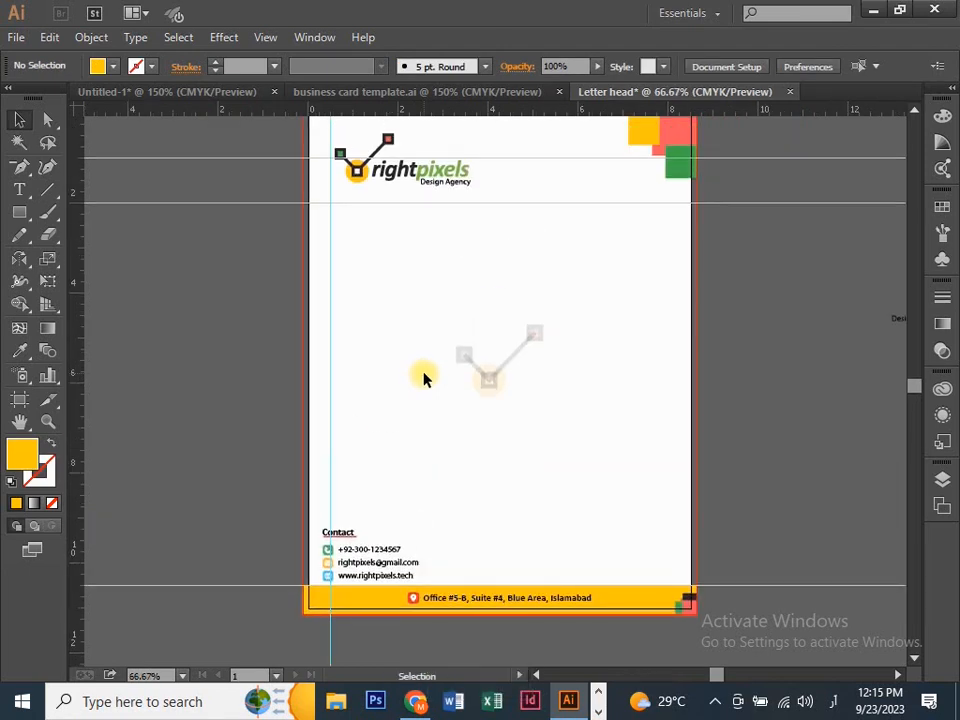
pyautogui.press('space')
pyautogui.moveTo(724, 341); pyautogui.dragTo(506, 369)
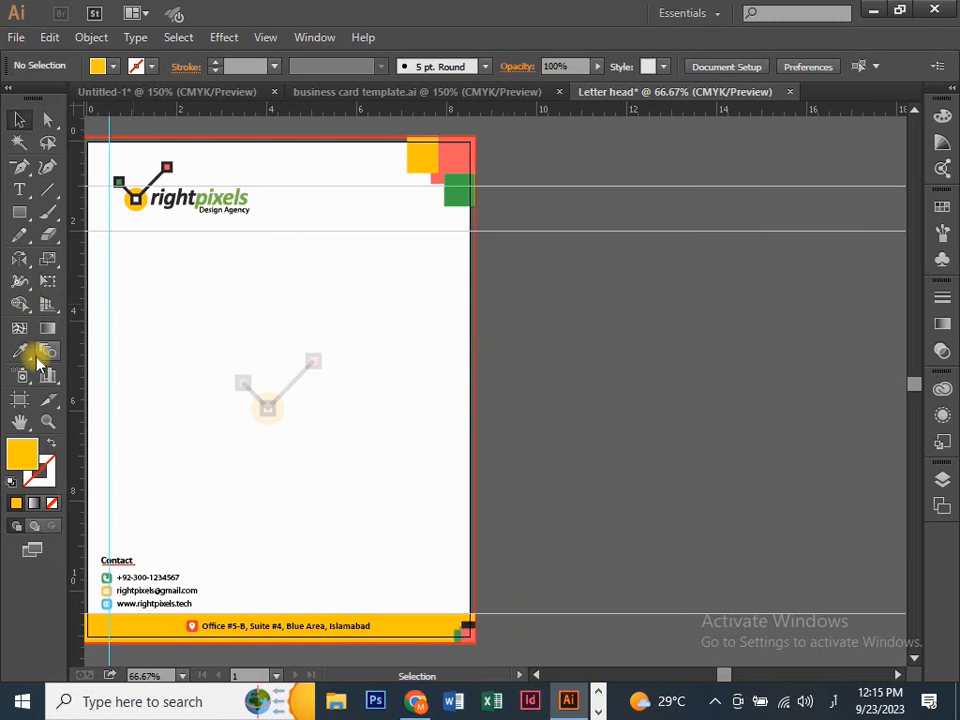
pyautogui.click(19, 399)
pyautogui.moveTo(252, 390); pyautogui.dragTo(661, 407)
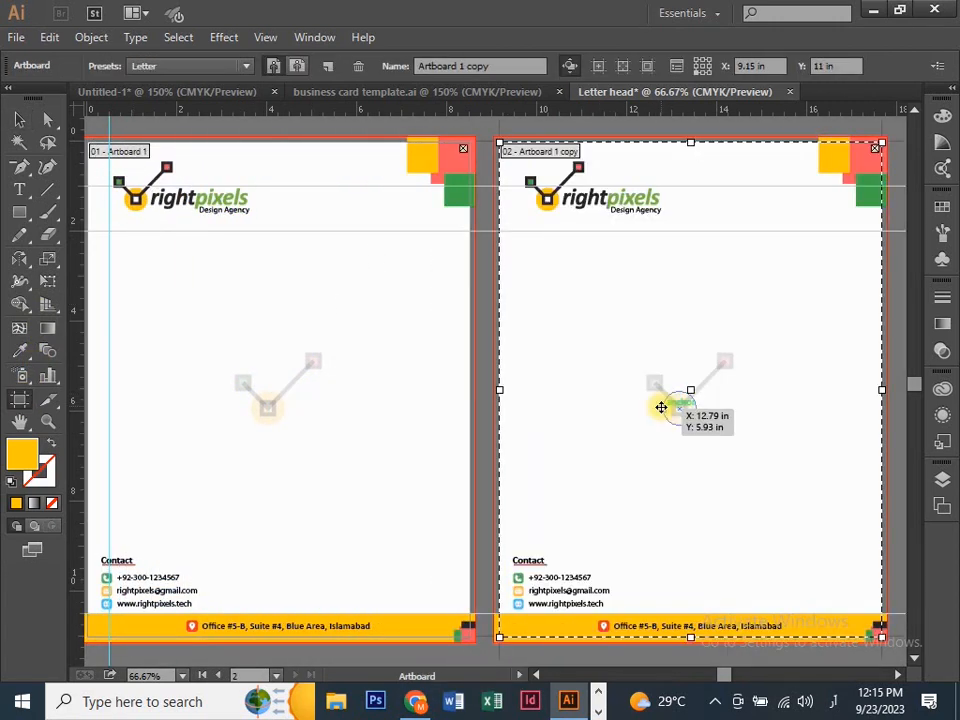
pyautogui.click(19, 119)
# On the copied letterhead, recolor the footer bar dark grey, its address text white and the small dark corner shape yellow.
pyautogui.press('space')
pyautogui.moveTo(575, 384); pyautogui.dragTo(472, 325)
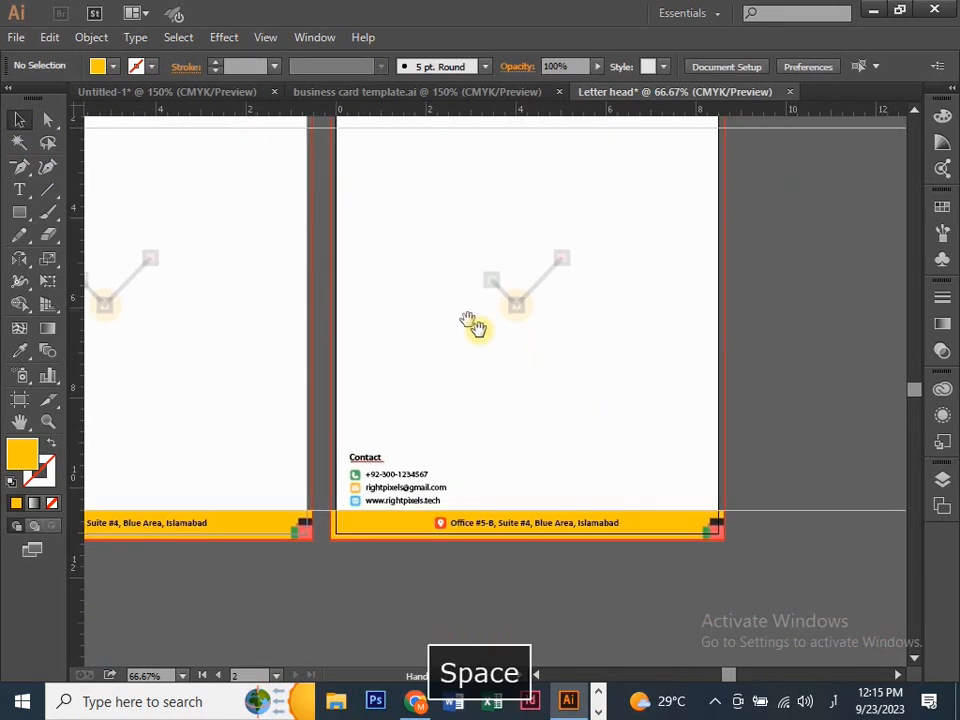
pyautogui.hotkey('ctrl', '=')
pyautogui.hotkey('ctrl', '=')
pyautogui.hotkey('ctrl', '=')
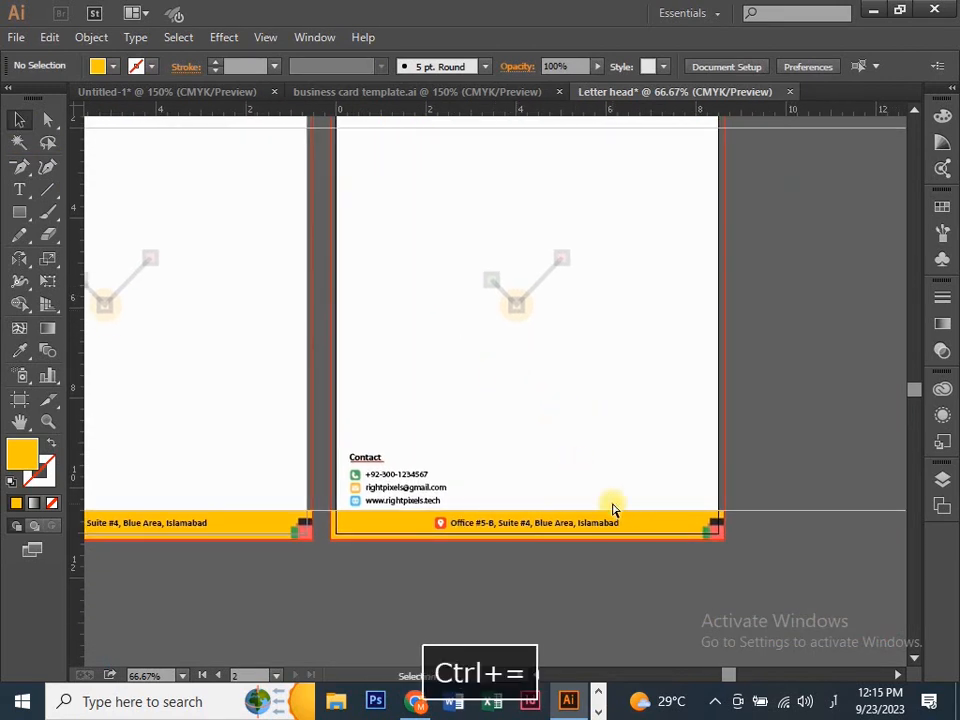
pyautogui.hotkey('ctrl', '-')
pyautogui.press('space')
pyautogui.moveTo(414, 246); pyautogui.dragTo(431, 379)
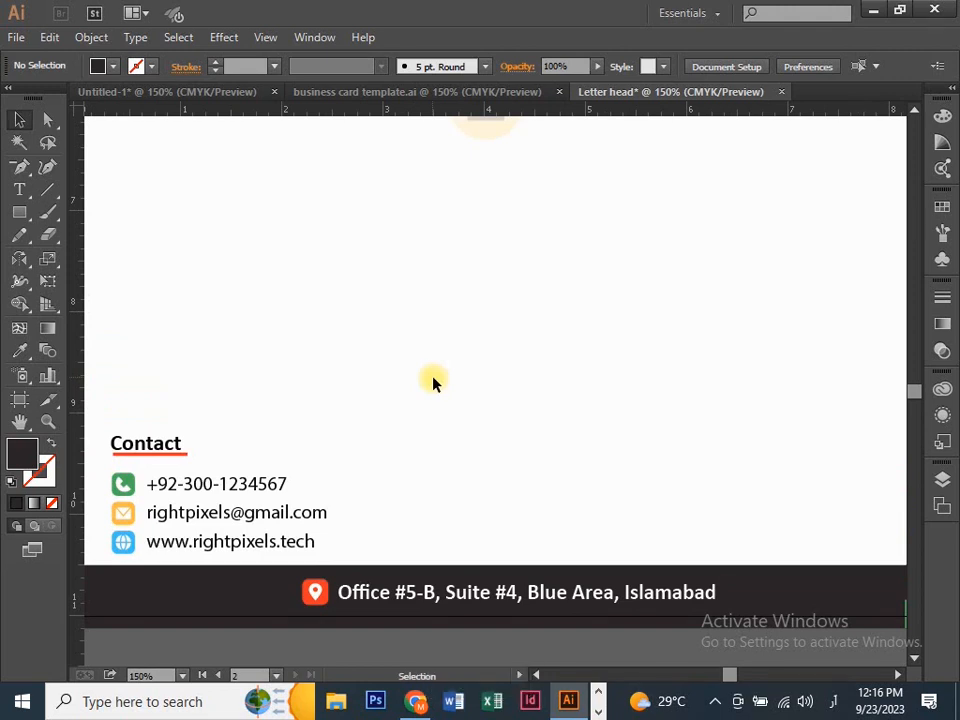
# Compare the yellow-footer and dark-footer letterhead versions side by side.
pyautogui.hotkey('ctrl', '-')
pyautogui.hotkey('ctrl', '-')
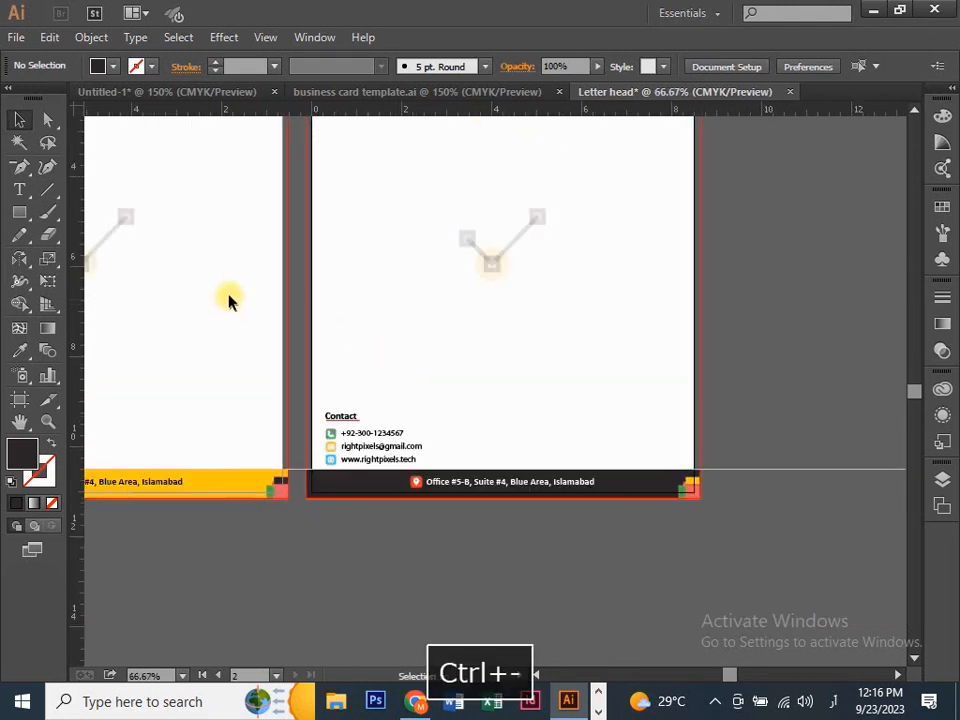
pyautogui.press('space')
pyautogui.moveTo(223, 270); pyautogui.dragTo(422, 371)
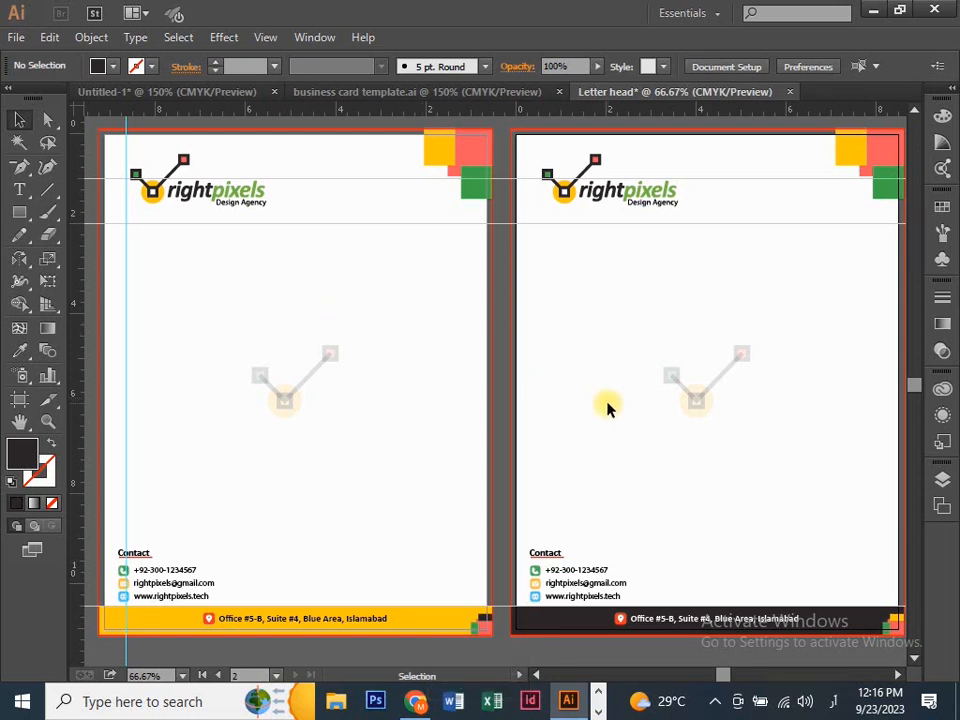
pyautogui.press('space')
pyautogui.moveTo(639, 418); pyautogui.dragTo(589, 409)
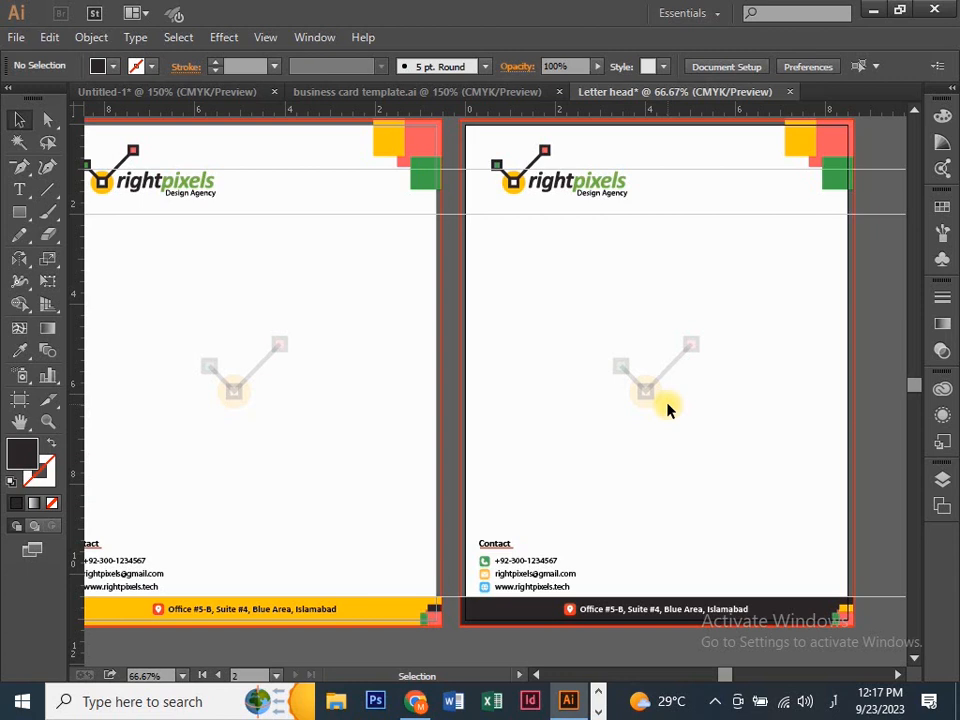
pyautogui.press('space')
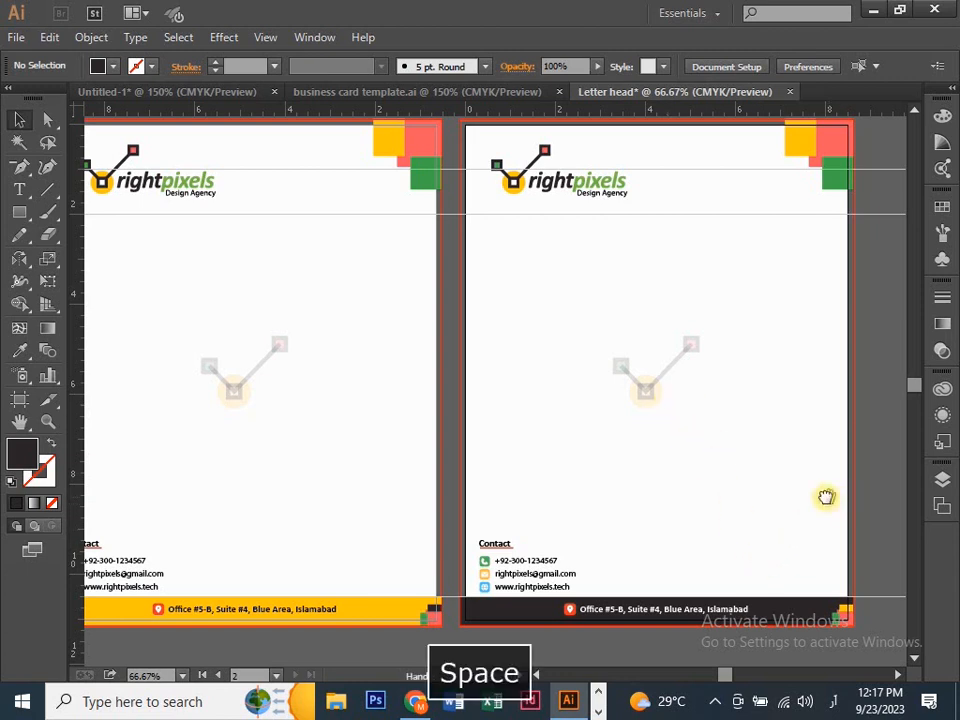
pyautogui.moveTo(825, 497); pyautogui.dragTo(770, 488)
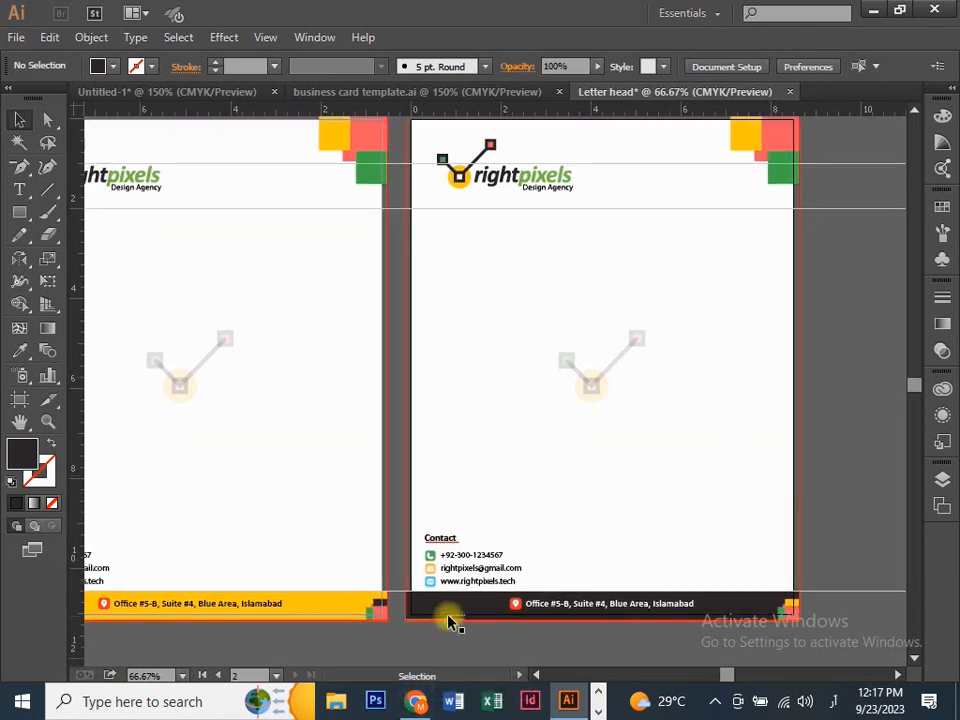
# Inspect the dark-footer letterhead next to the page with sample text, from the footer up to the header.
pyautogui.press('space')
pyautogui.moveTo(819, 506); pyautogui.dragTo(371, 354)
pyautogui.hotkey('ctrl', '=')
pyautogui.hotkey('ctrl', '=')
pyautogui.press('space')
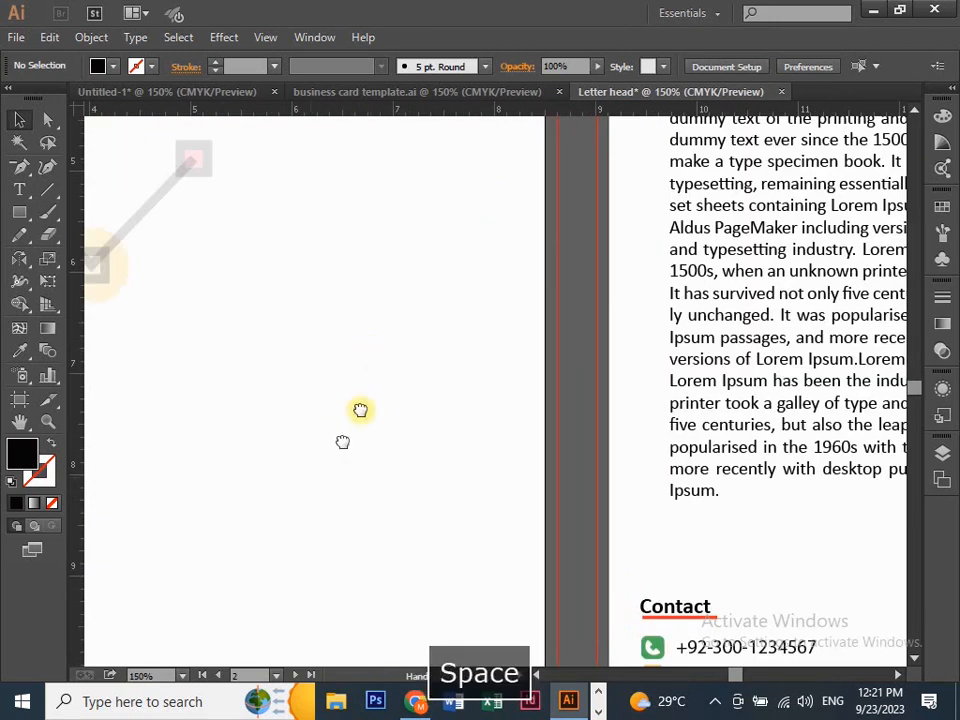
pyautogui.moveTo(360, 409); pyautogui.dragTo(392, 255)
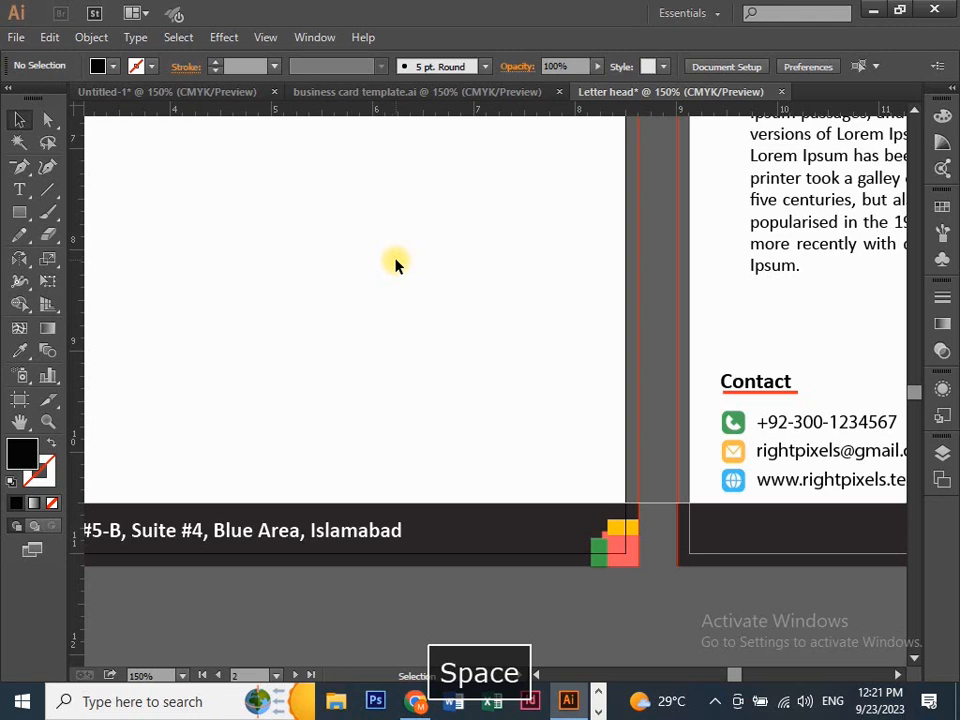
pyautogui.scroll(15, 394, 262)
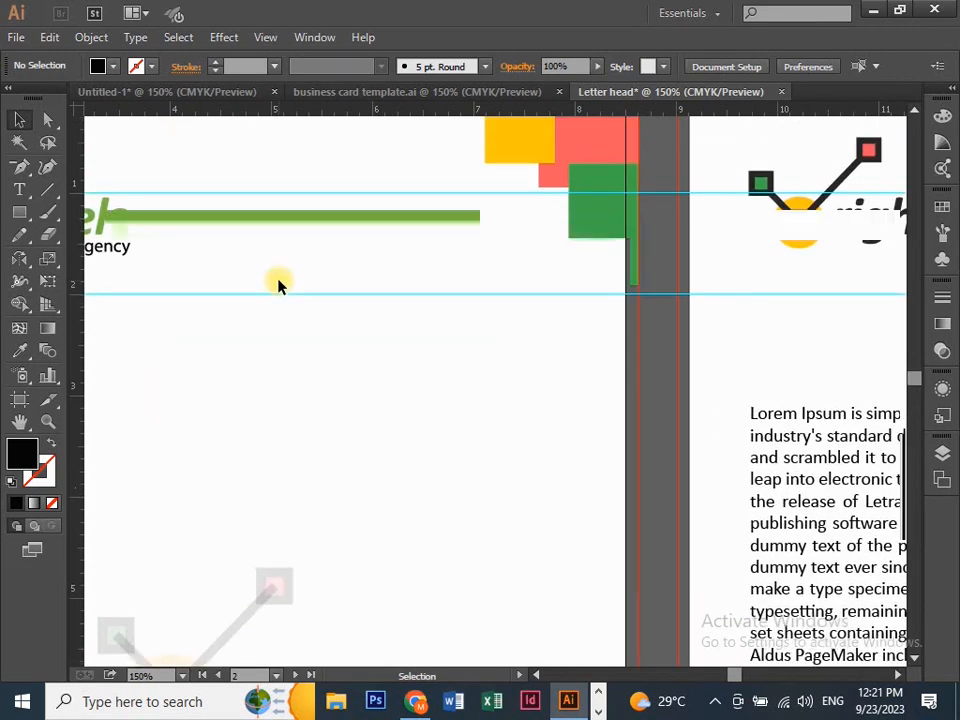
pyautogui.press('space')
pyautogui.moveTo(224, 258); pyautogui.dragTo(492, 208)
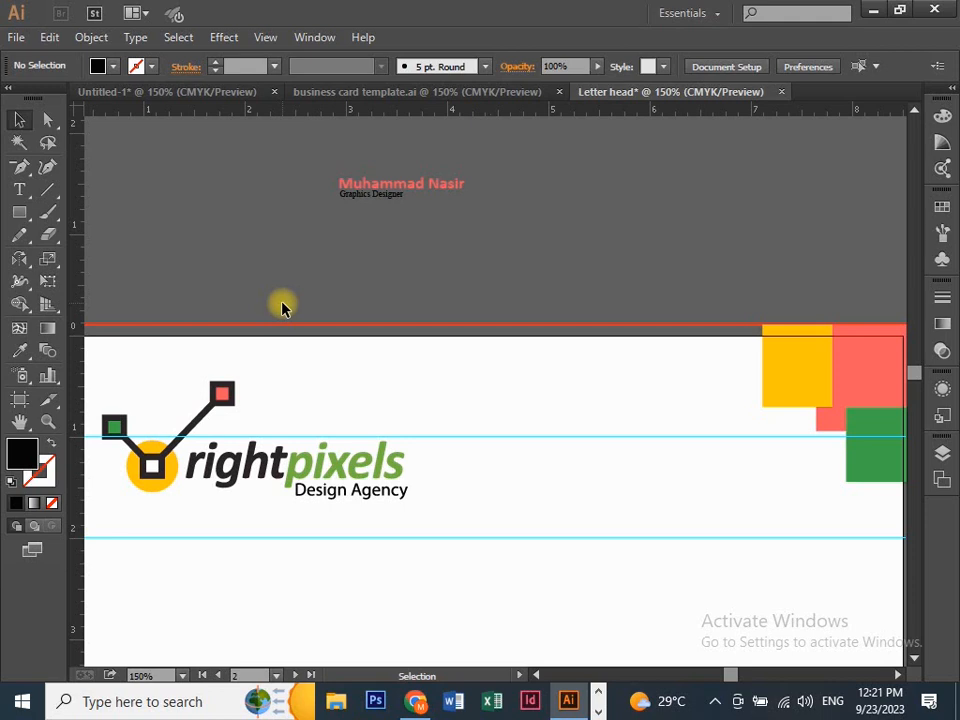
pyautogui.scroll(-4, 290, 390)
pyautogui.scroll(4, 291, 391)
# Move the person's name and the Graphics Designer title from above the page onto the dark-footer letterhead and enlarge them.
pyautogui.click(376, 195)
pyautogui.moveTo(381, 195); pyautogui.dragTo(414, 469)
pyautogui.press('space')
pyautogui.press('space')
pyautogui.press('space')
pyautogui.moveTo(414, 469); pyautogui.dragTo(439, 328)
pyautogui.moveTo(513, 333); pyautogui.dragTo(652, 332)
# Move the name and title text down to the lower-right area of the dark-footer letterhead, above the footer.
pyautogui.press('space')
pyautogui.moveTo(394, 260); pyautogui.dragTo(529, 394)
pyautogui.moveTo(396, 315); pyautogui.dragTo(508, 655)
pyautogui.press('space')
pyautogui.moveTo(518, 392); pyautogui.dragTo(339, 204)
pyautogui.moveTo(680, 540); pyautogui.dragTo(464, 248)
# Select the name and title together and shift them slightly left and up to fine-tune their position above the footer.
pyautogui.moveTo(358, 412); pyautogui.dragTo(523, 514)
pyautogui.moveTo(427, 461); pyautogui.dragTo(388, 458)
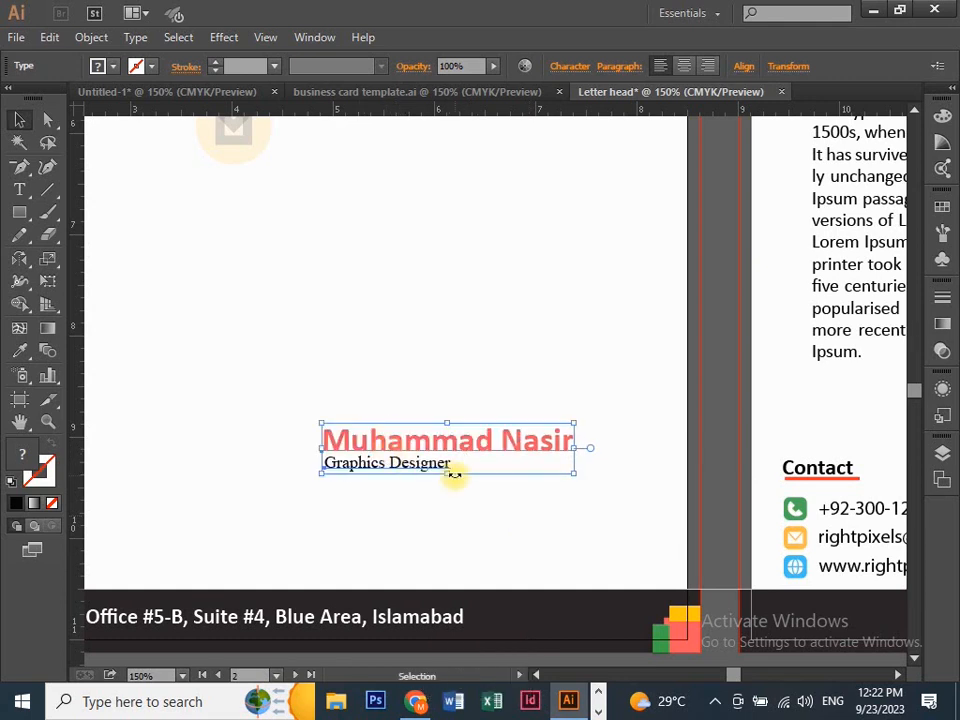
pyautogui.click(390, 492)
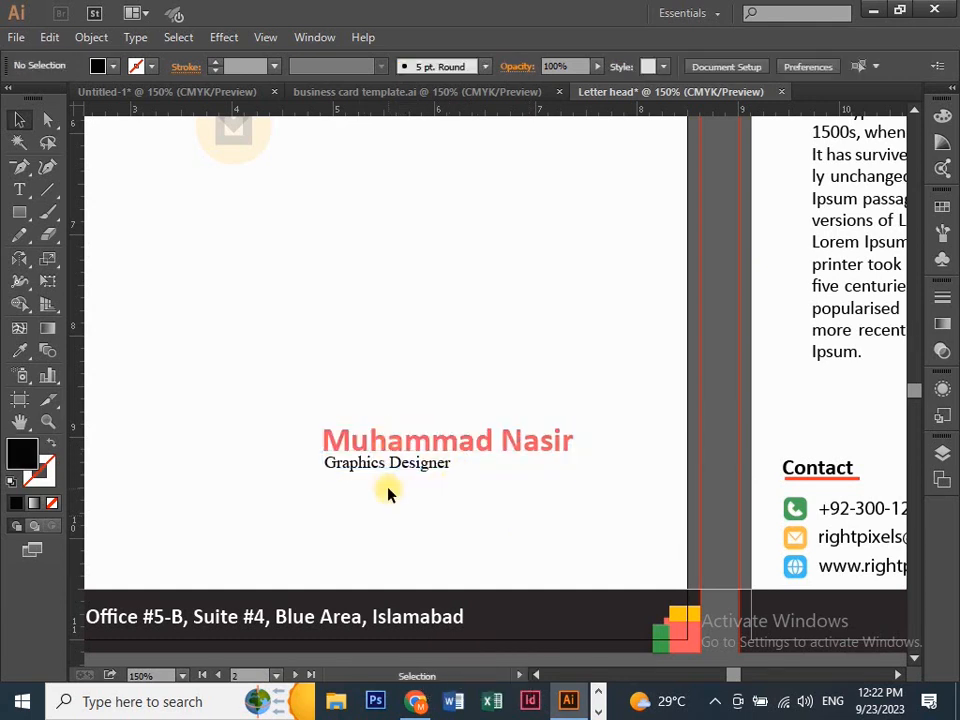
pyautogui.moveTo(300, 405); pyautogui.dragTo(520, 493)
pyautogui.moveTo(424, 454); pyautogui.dragTo(407, 437)
# Draw a horizontal signature line about as wide as the name just above it and give it a 2 pt black stroke.
pyautogui.click(47, 189)
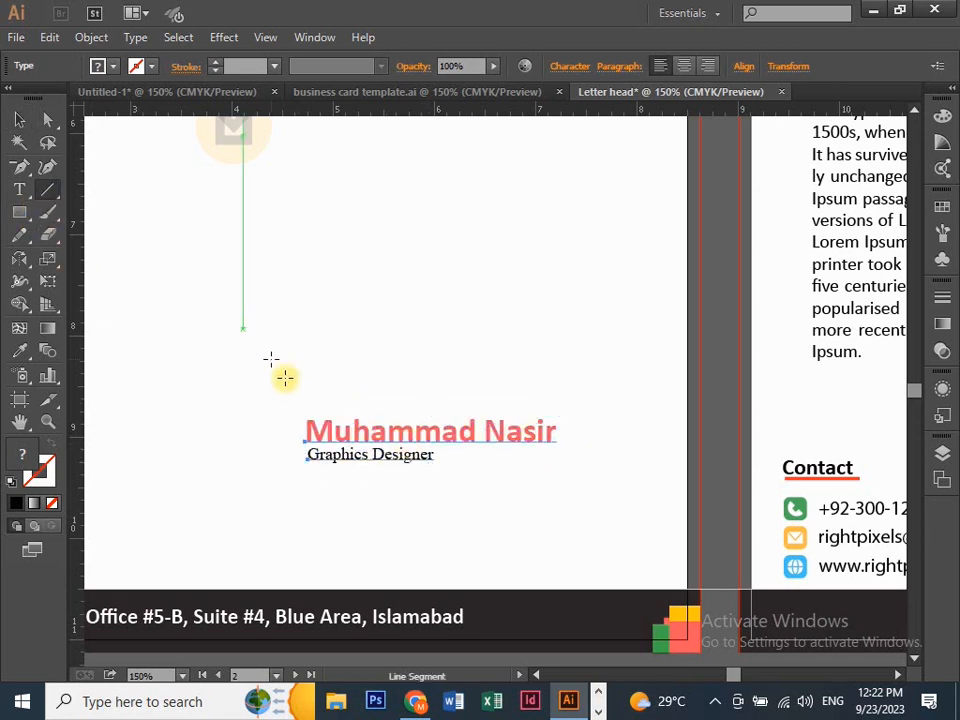
pyautogui.moveTo(307, 403); pyautogui.dragTo(559, 402)
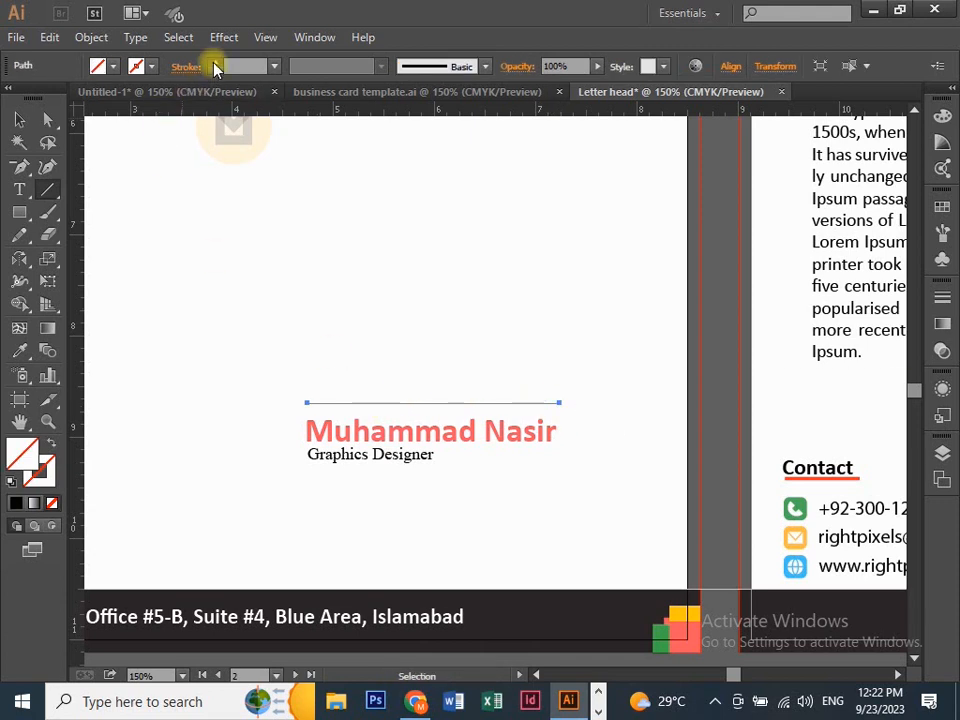
pyautogui.click(215, 63)
pyautogui.click(14, 118)
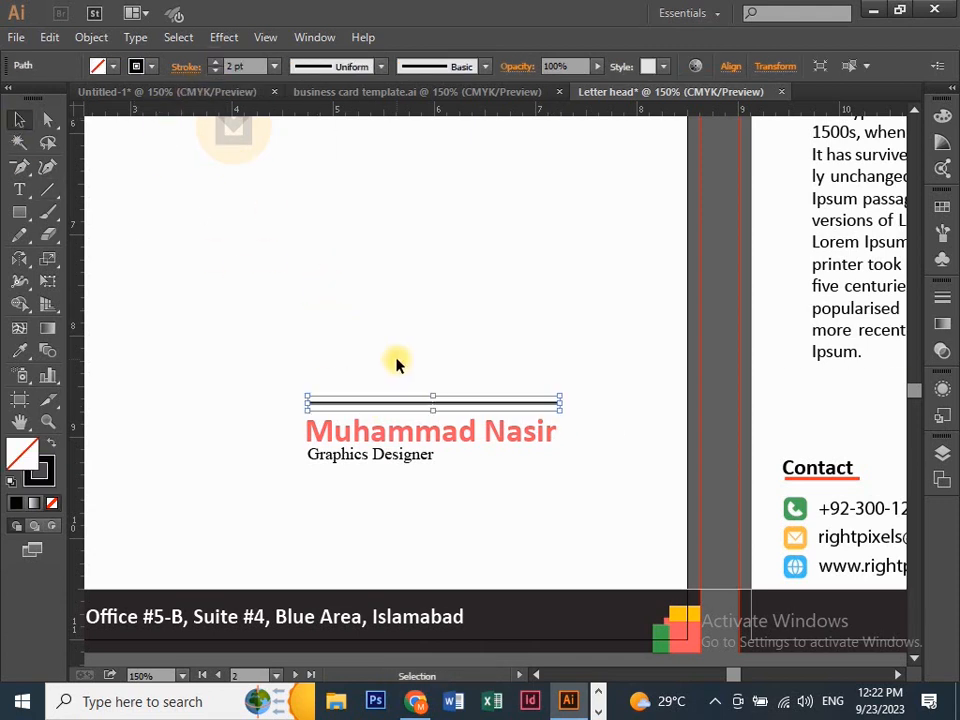
pyautogui.click(358, 470)
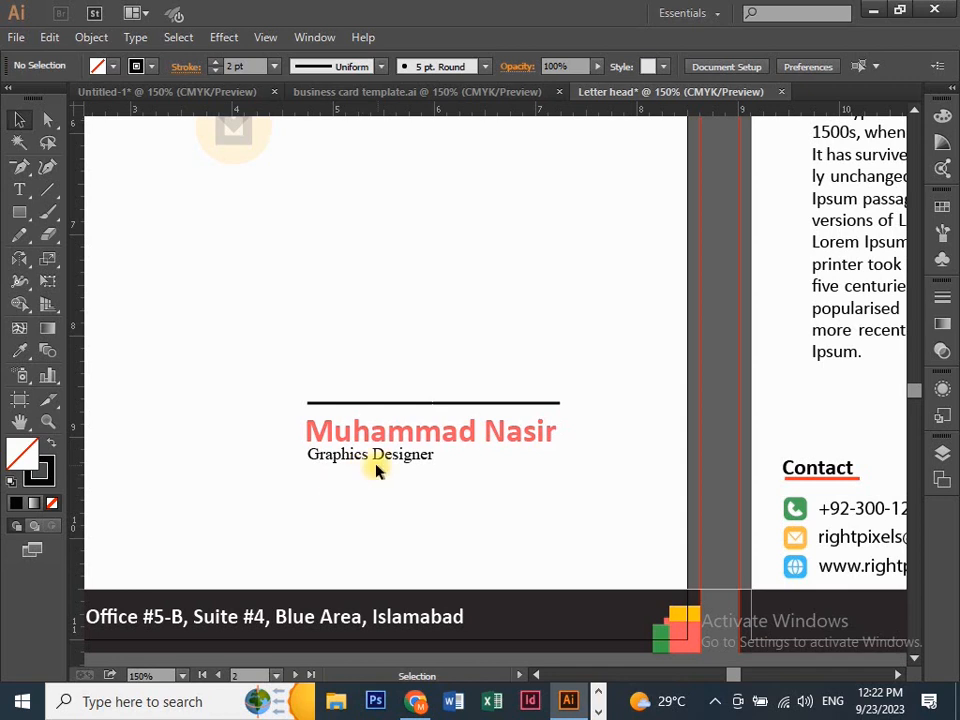
# Move the signature line slightly up to widen the gap above the name.
pyautogui.click(434, 404)
pyautogui.moveTo(432, 404); pyautogui.dragTo(433, 393)
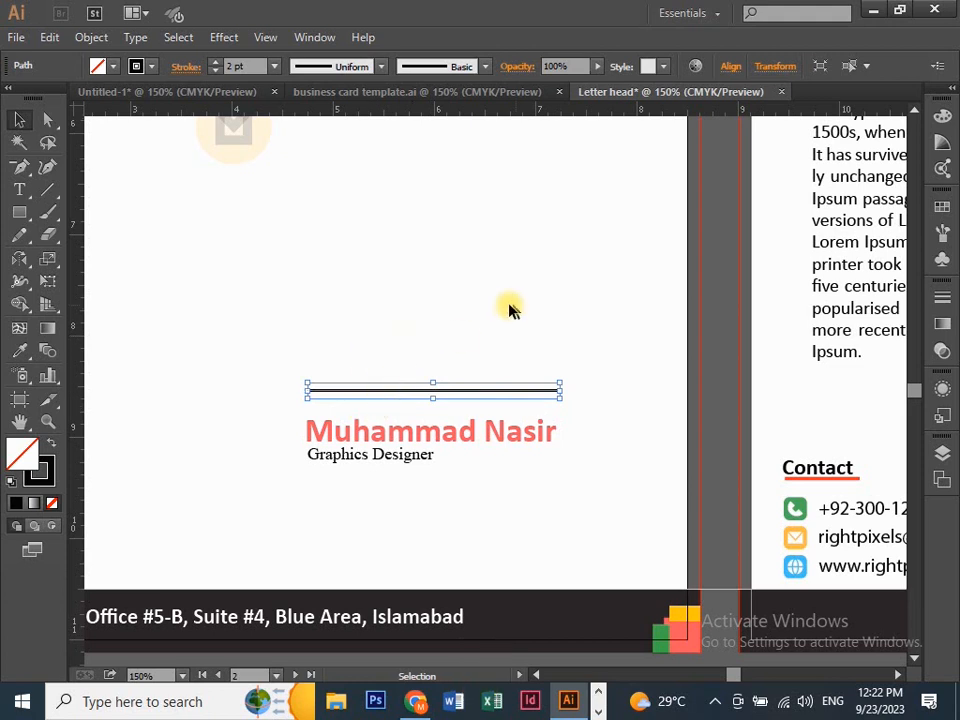
pyautogui.click(491, 321)
# Examine the signature block's placement on the dark-footer letterhead, both in the page overview and close up.
pyautogui.hotkey('ctrl', '-')
pyautogui.hotkey('ctrl', '-')
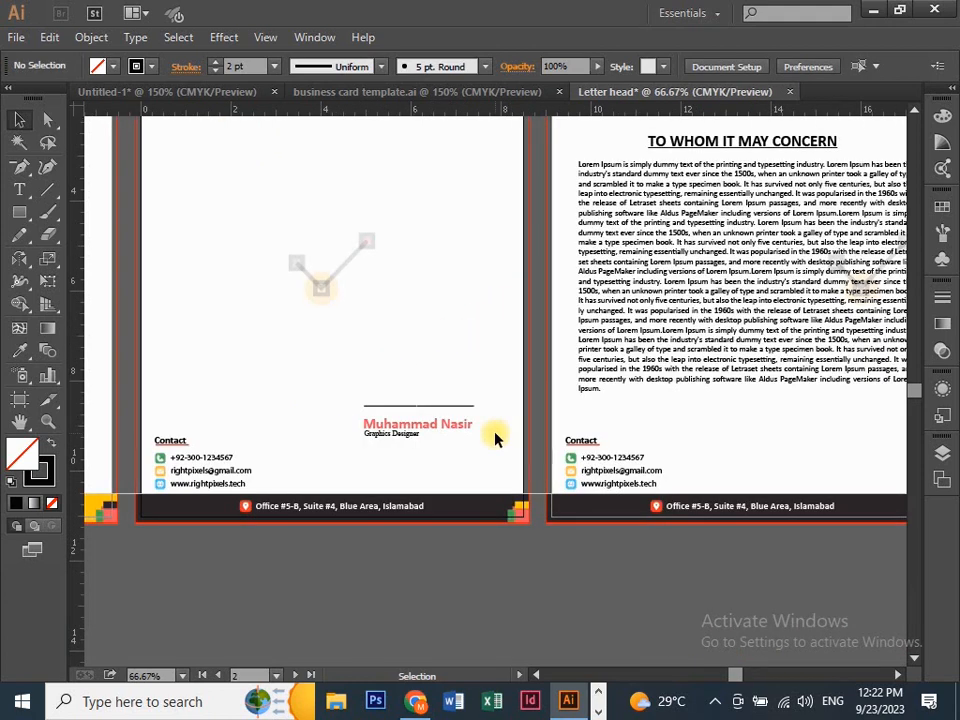
pyautogui.hotkey('ctrl', '=')
pyautogui.hotkey('ctrl', '=')
pyautogui.press('space')
pyautogui.moveTo(343, 480); pyautogui.dragTo(396, 459)
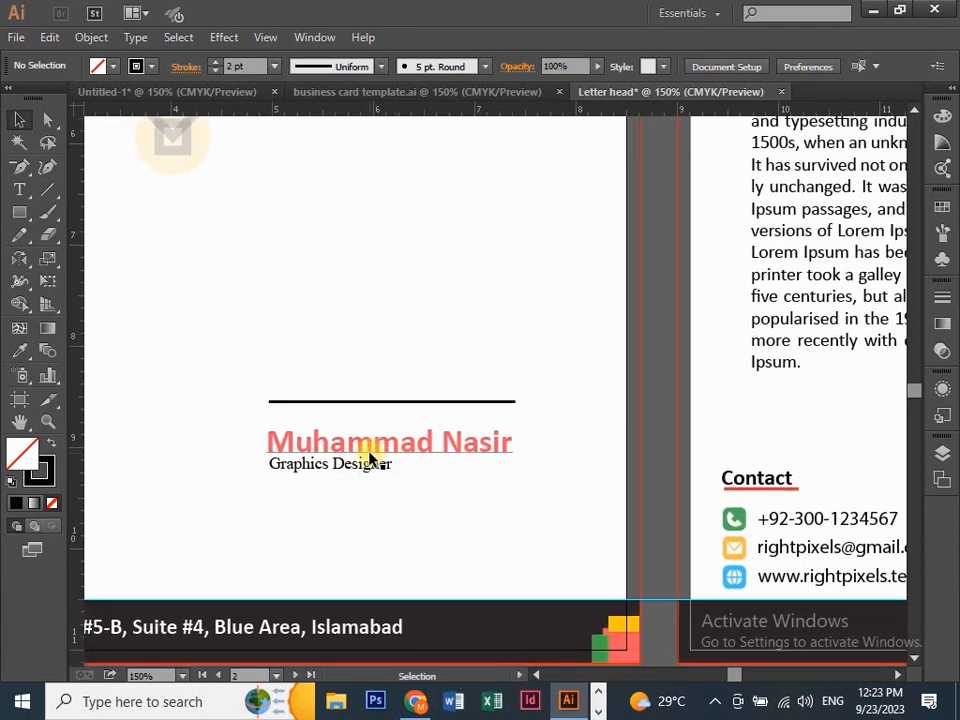
pyautogui.scroll(1, 370, 458)
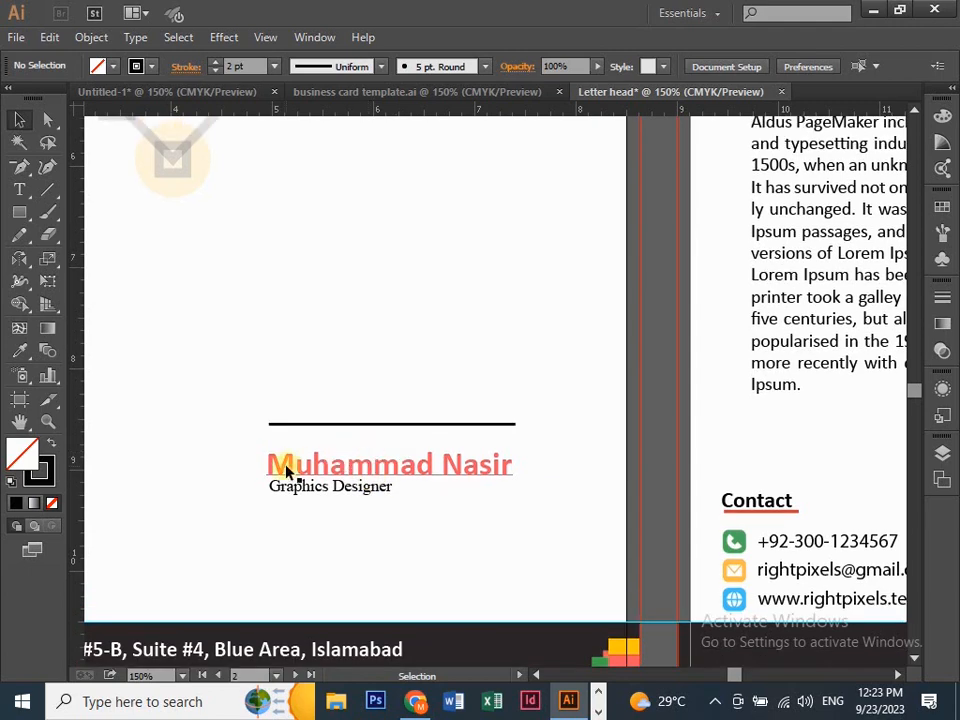
pyautogui.hotkey('ctrl', '-')
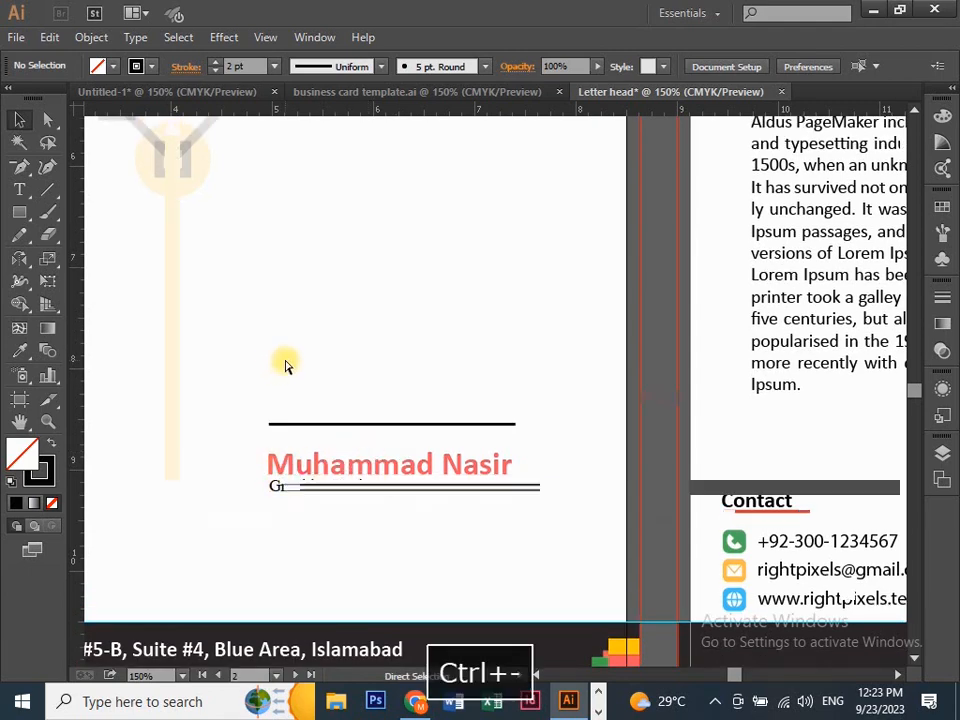